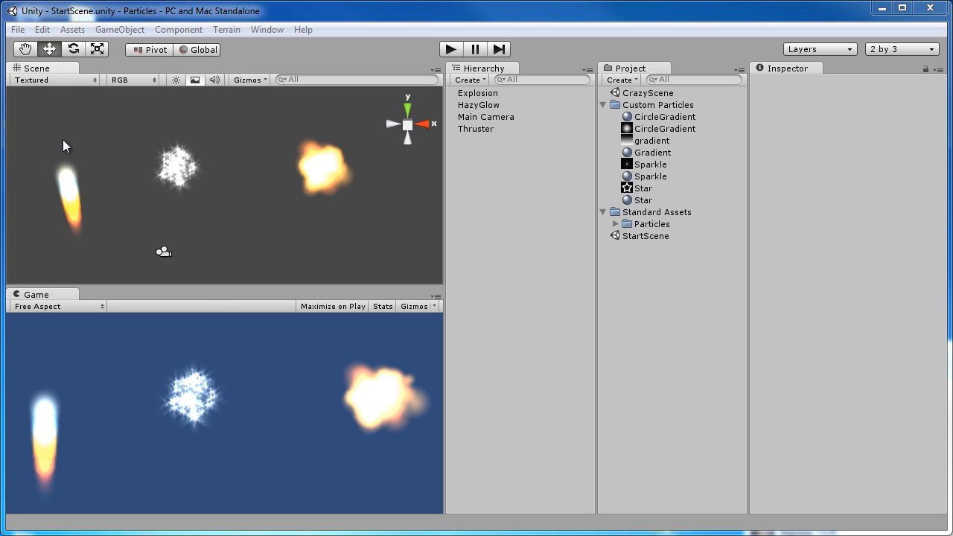
# Examine the existing Thruster, HazyGlow and Explosion particle systems in the scene from several angles
pyautogui.moveTo(42, 118); pyautogui.dragTo(406, 258)
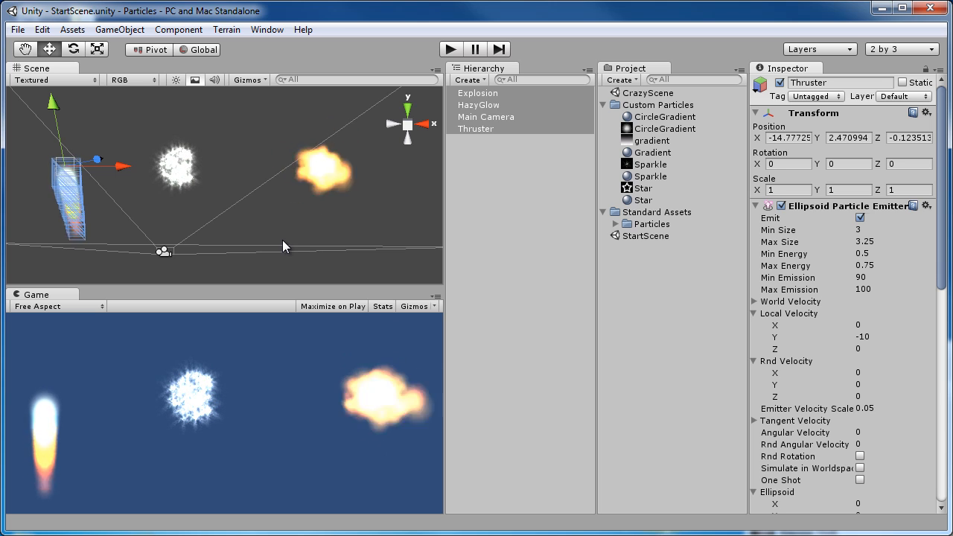
pyautogui.keyDown('alt'); pyautogui.moveTo(176, 221); pyautogui.dragTo(229, 212); pyautogui.keyUp('alt')
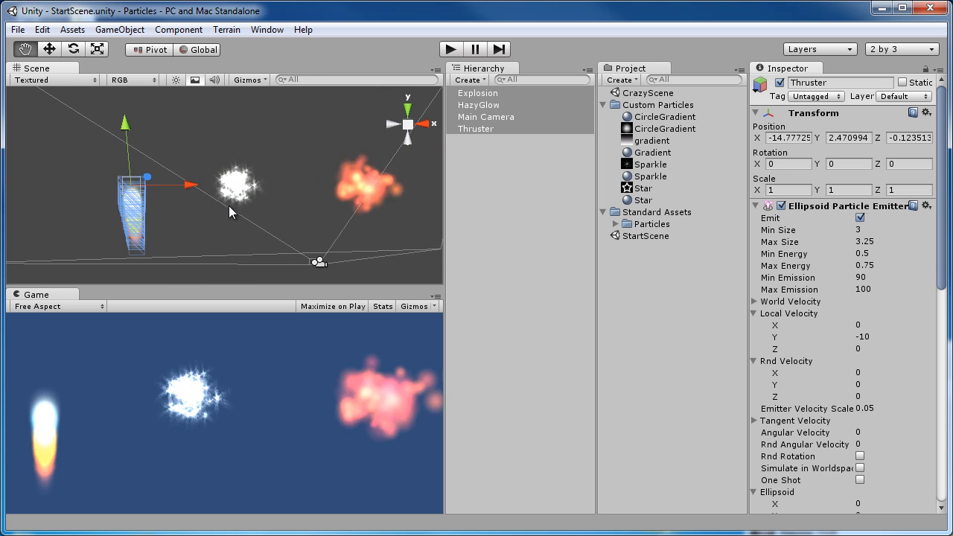
pyautogui.click(270, 144)
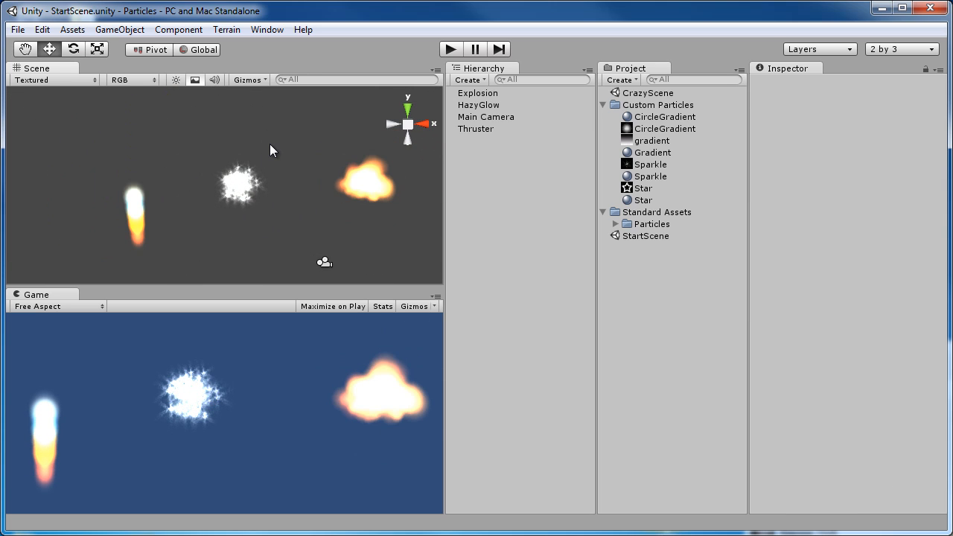
pyautogui.click(138, 205)
pyautogui.keyDown('alt'); pyautogui.moveTo(202, 222); pyautogui.dragTo(244, 224); pyautogui.keyUp('alt')
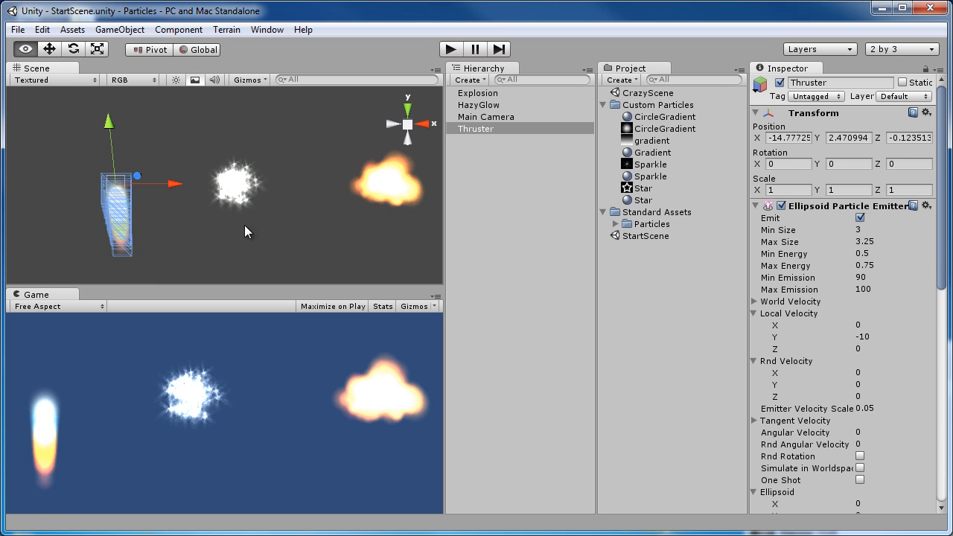
pyautogui.click(236, 184)
pyautogui.keyDown('alt'); pyautogui.moveTo(241, 186); pyautogui.dragTo(259, 227); pyautogui.keyUp('alt')
pyautogui.click(393, 184)
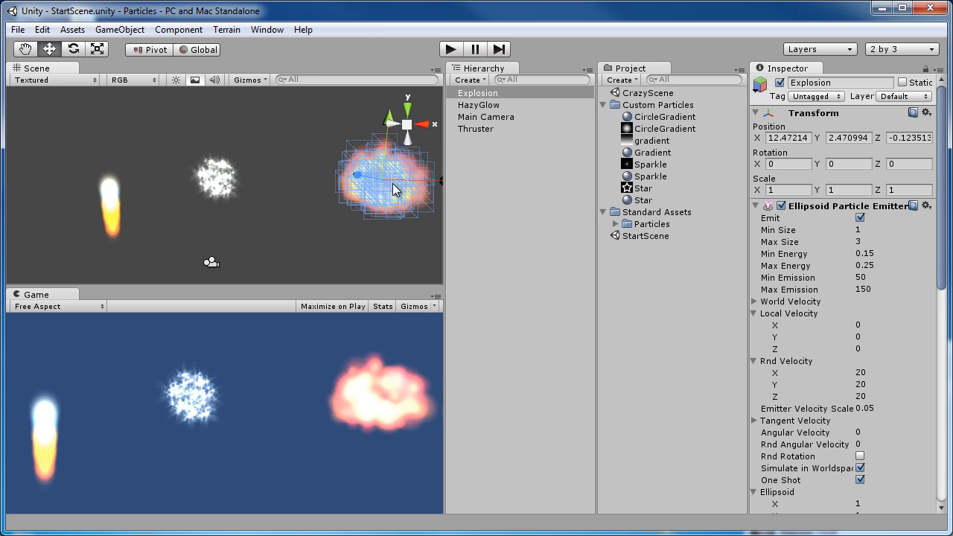
pyautogui.click(112, 199)
pyautogui.keyDown('alt'); pyautogui.moveTo(182, 207); pyautogui.dragTo(164, 192); pyautogui.keyUp('alt')
# Move HazyGlow and Explosion together along the X axis, away from the Thruster, until Explosion's X position is about 48.35
pyautogui.click(165, 193)
pyautogui.click(266, 190)
pyautogui.keyDown('alt'); pyautogui.moveTo(349, 236); pyautogui.dragTo(278, 234); pyautogui.keyUp('alt')
pyautogui.press('e')
pyautogui.hotkey('ctrl', 'z')
pyautogui.press('w')
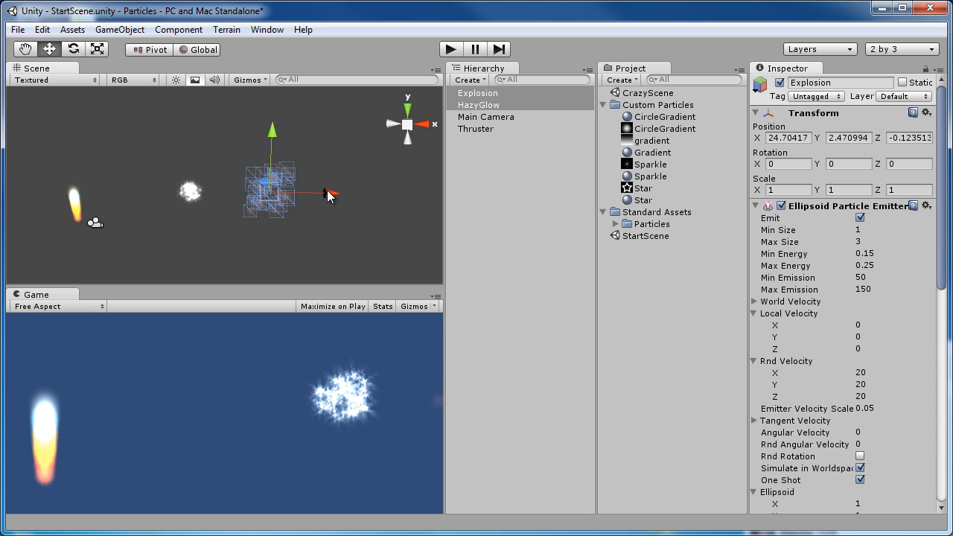
pyautogui.moveTo(328, 195); pyautogui.dragTo(428, 201)
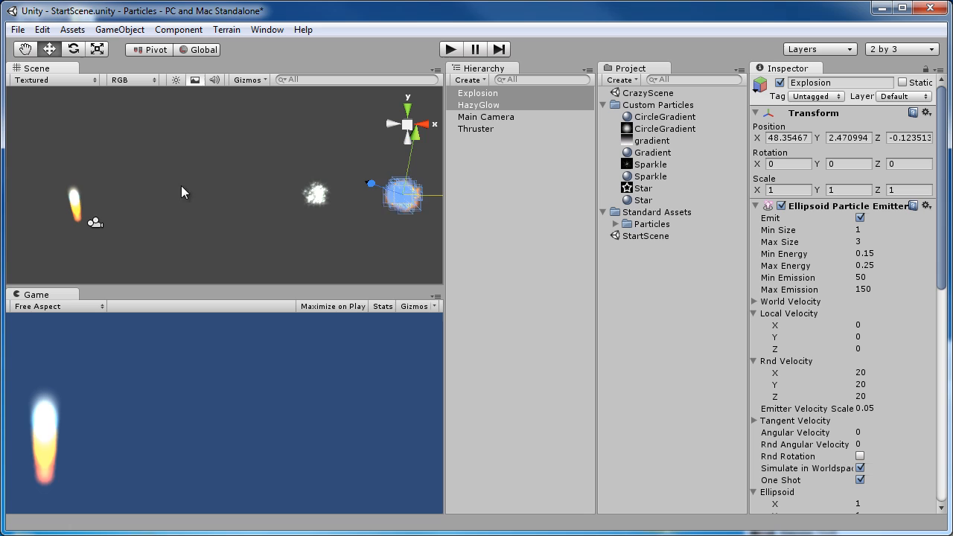
# Frame the Thruster in the scene and move it along the X axis to an X position of about -10.65
pyautogui.click(77, 197)
pyautogui.press('f')
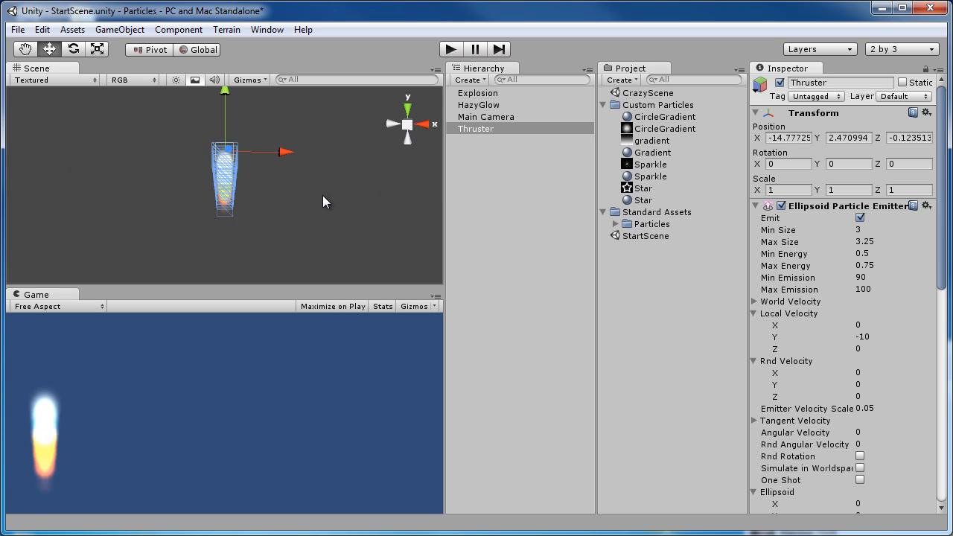
pyautogui.keyDown('alt'); pyautogui.moveTo(323, 201); pyautogui.dragTo(173, 253); pyautogui.keyUp('alt')
pyautogui.moveTo(270, 179)
pyautogui.mouseDown()
pyautogui.moveTo(347, 193)
pyautogui.moveTo(316, 192)
pyautogui.moveTo(276, 225)
pyautogui.moveTo(212, 182)
pyautogui.moveTo(239, 186)
pyautogui.moveTo(121, 168)
pyautogui.moveTo(253, 175)
pyautogui.mouseUp()
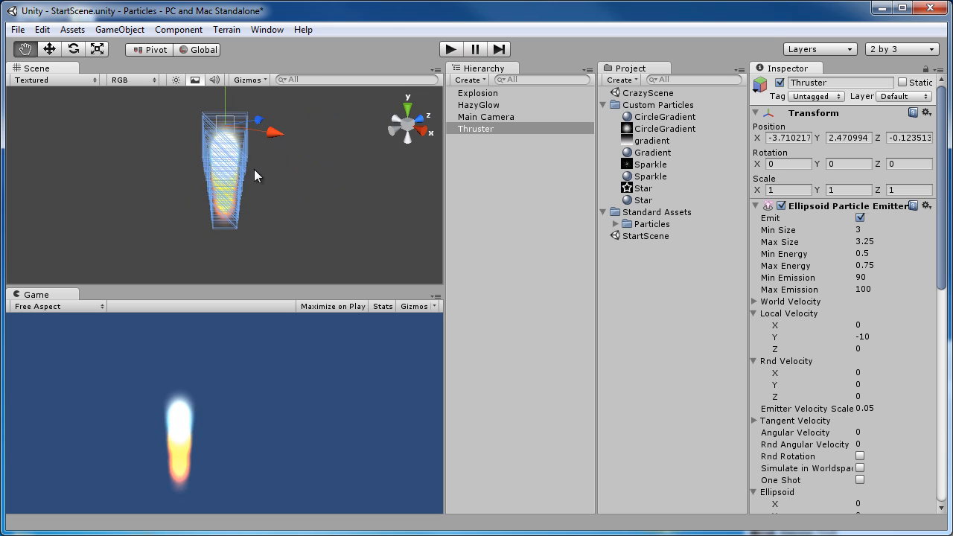
pyautogui.moveTo(254, 170); pyautogui.dragTo(247, 205, button='middle')
pyautogui.scroll(-5, 246, 206)
pyautogui.keyDown('alt'); pyautogui.moveTo(221, 206); pyautogui.dragTo(212, 180); pyautogui.keyUp('alt')
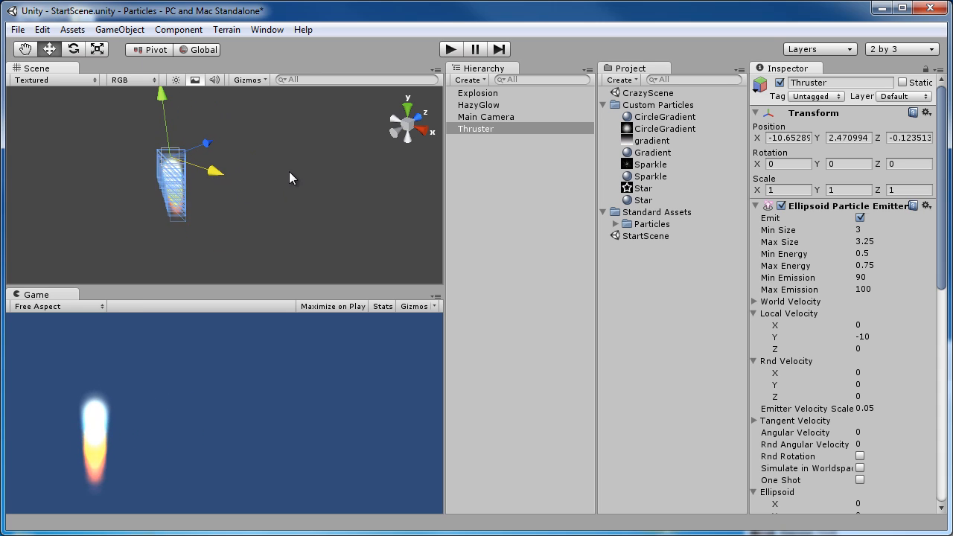
pyautogui.click(309, 188)
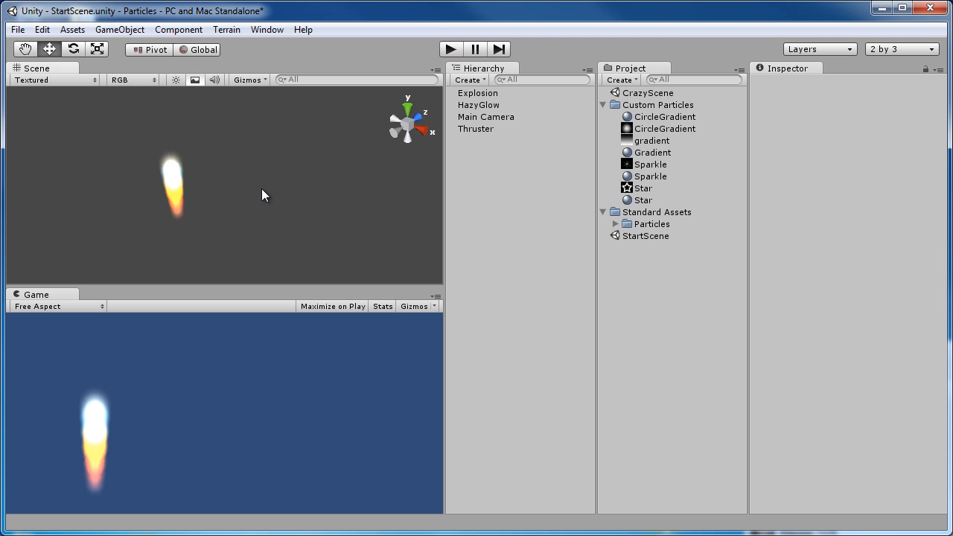
# Create a new particle system next to the Thruster and view it up close
pyautogui.click(122, 30)
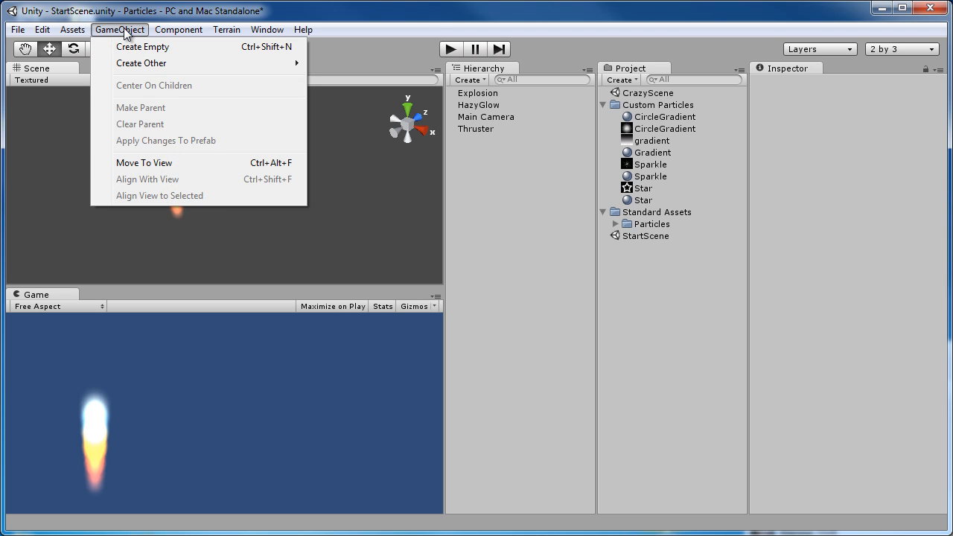
pyautogui.moveTo(143, 67)
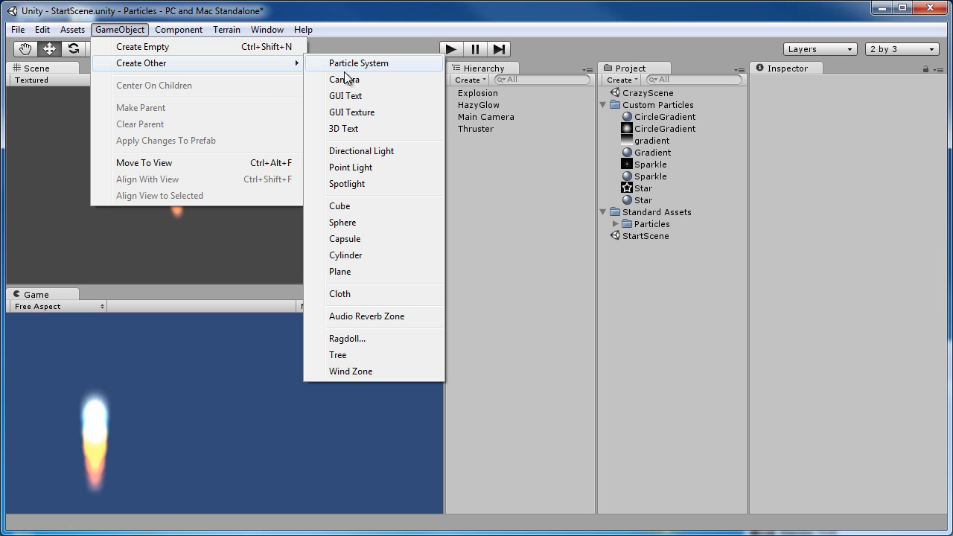
pyautogui.click(368, 63)
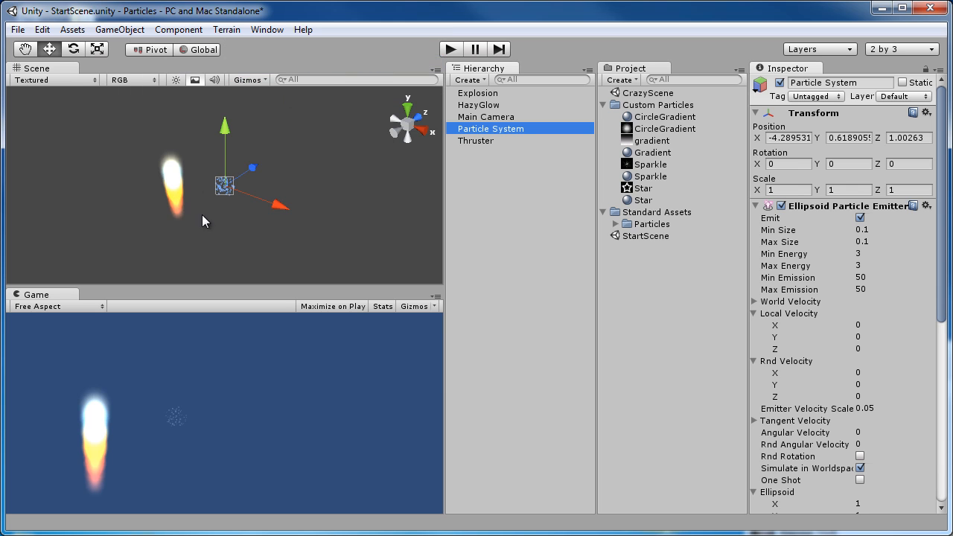
pyautogui.scroll(6, 245, 207)
pyautogui.keyDown('alt'); pyautogui.moveTo(248, 213); pyautogui.dragTo(264, 271); pyautogui.keyUp('alt')
pyautogui.keyDown('alt'); pyautogui.moveTo(265, 237); pyautogui.dragTo(333, 193); pyautogui.keyUp('alt')
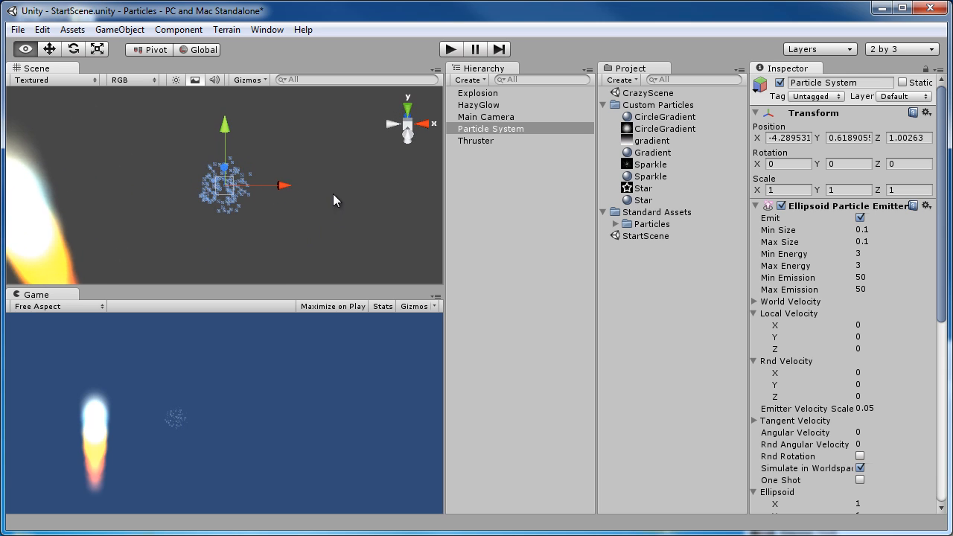
pyautogui.keyDown('alt'); pyautogui.moveTo(239, 189); pyautogui.dragTo(142, 196); pyautogui.keyUp('alt')
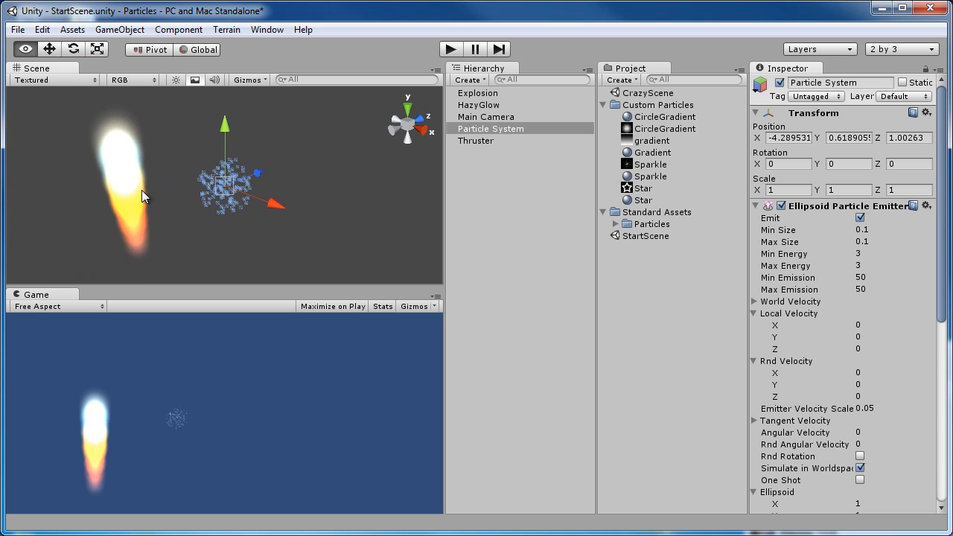
pyautogui.keyDown('alt'); pyautogui.moveTo(297, 224); pyautogui.dragTo(229, 195); pyautogui.keyUp('alt')
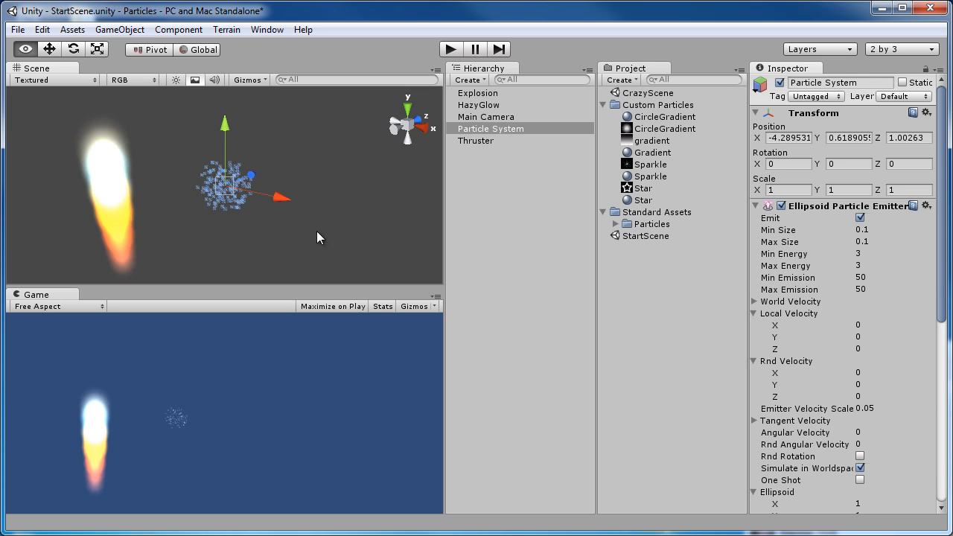
pyautogui.keyDown('alt'); pyautogui.moveTo(316, 231); pyautogui.dragTo(271, 192); pyautogui.keyUp('alt')
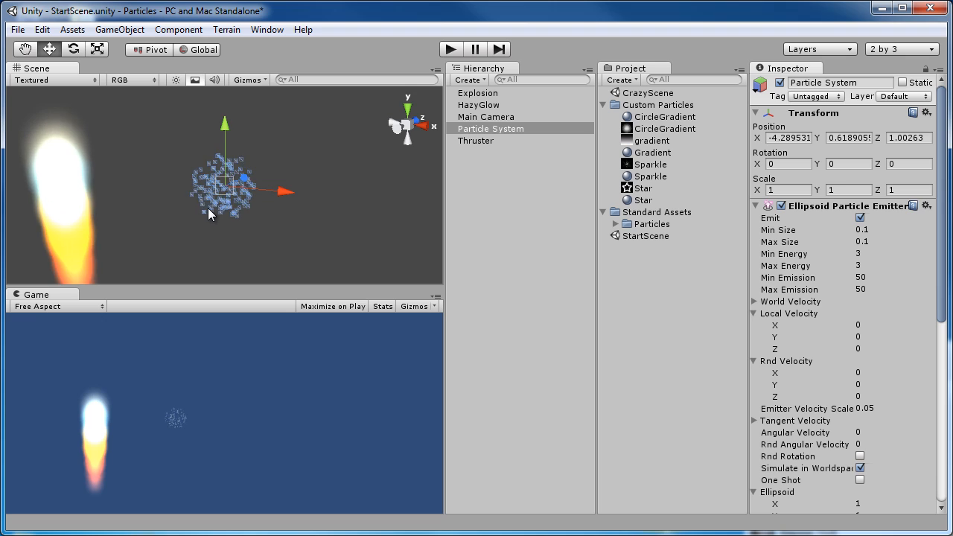
pyautogui.keyDown('alt'); pyautogui.moveTo(208, 208); pyautogui.dragTo(155, 171); pyautogui.keyUp('alt')
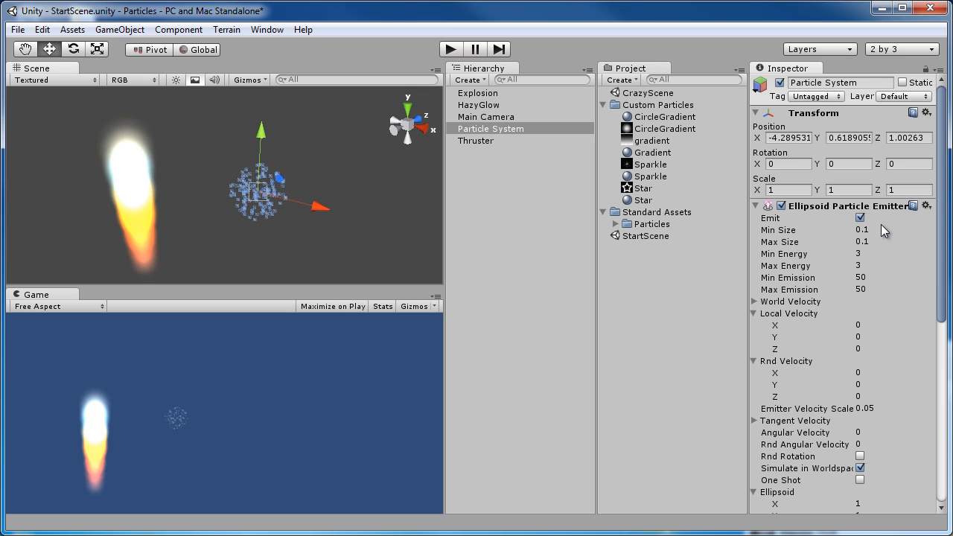
# Set the new particle system's minimum size to 2 and its maximum size to 2.25
pyautogui.scroll(-10, 930, 412)
pyautogui.scroll(10, 931, 412)
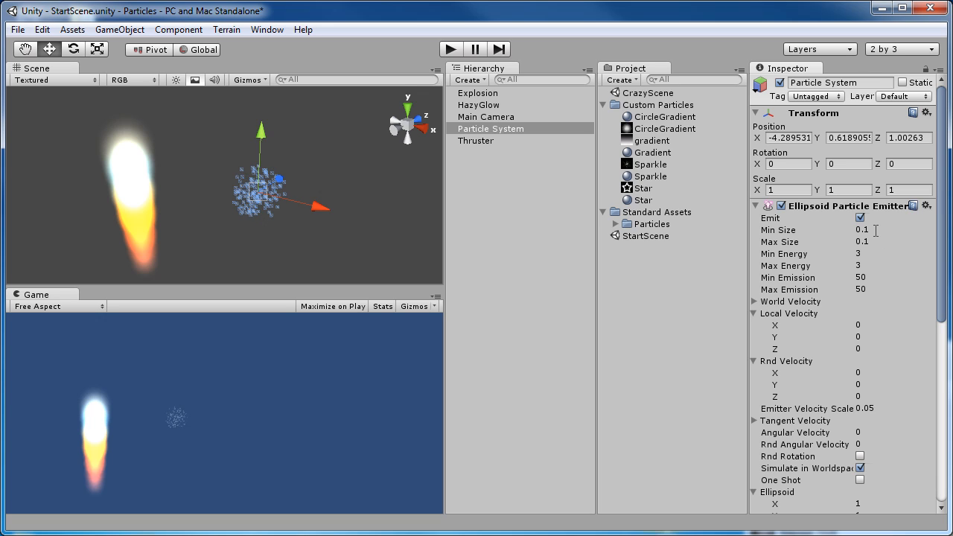
pyautogui.click(875, 229)
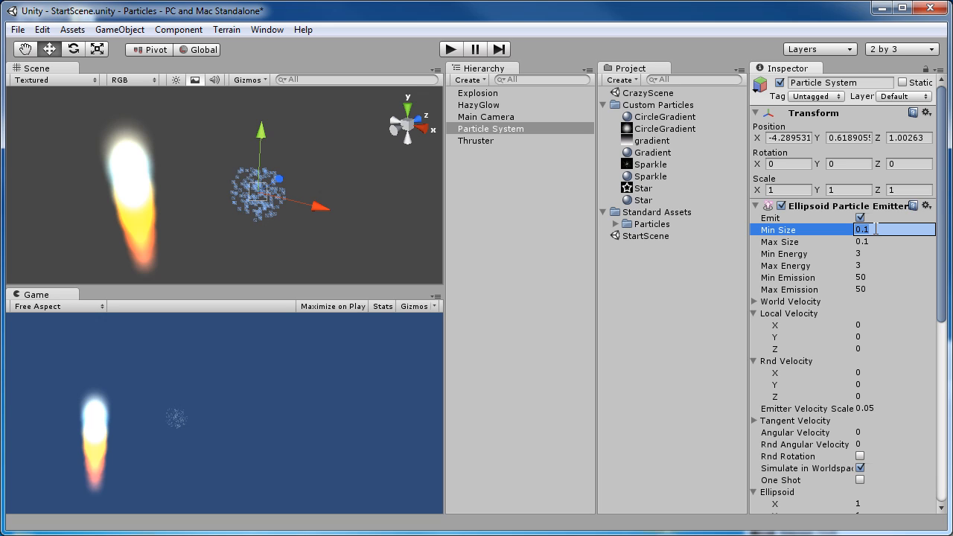
pyautogui.write('2')
pyautogui.press('Tab')
pyautogui.write('2.25')
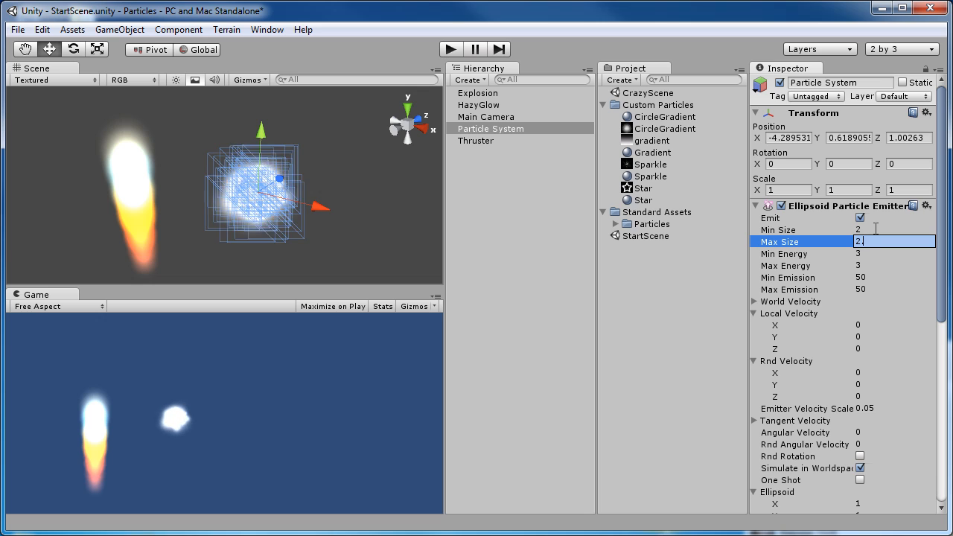
pyautogui.press('Return')
pyautogui.keyDown('alt'); pyautogui.moveTo(335, 240); pyautogui.dragTo(377, 165); pyautogui.keyUp('alt')
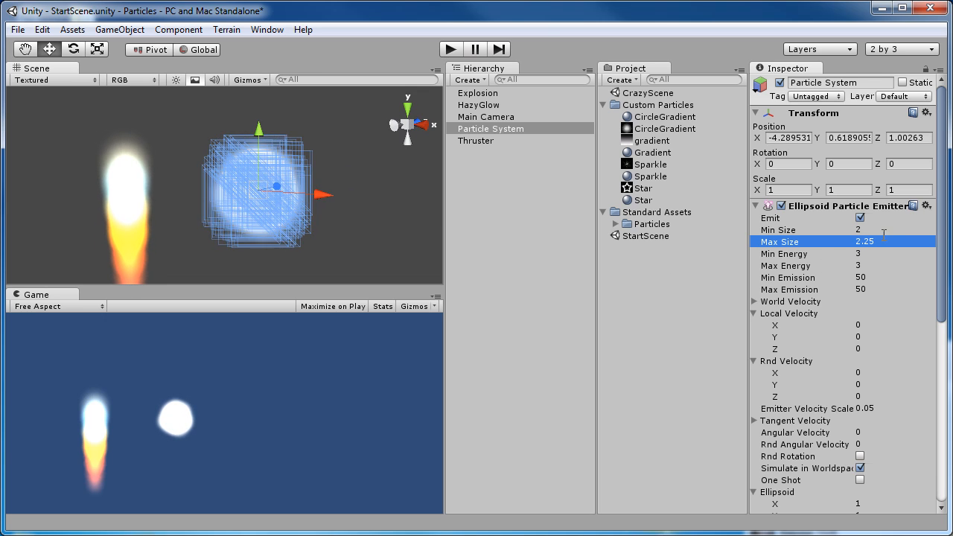
# Reduce the new particle system's maximum size to 2 and its minimum size to 1.8
pyautogui.click(882, 231)
pyautogui.click(881, 240)
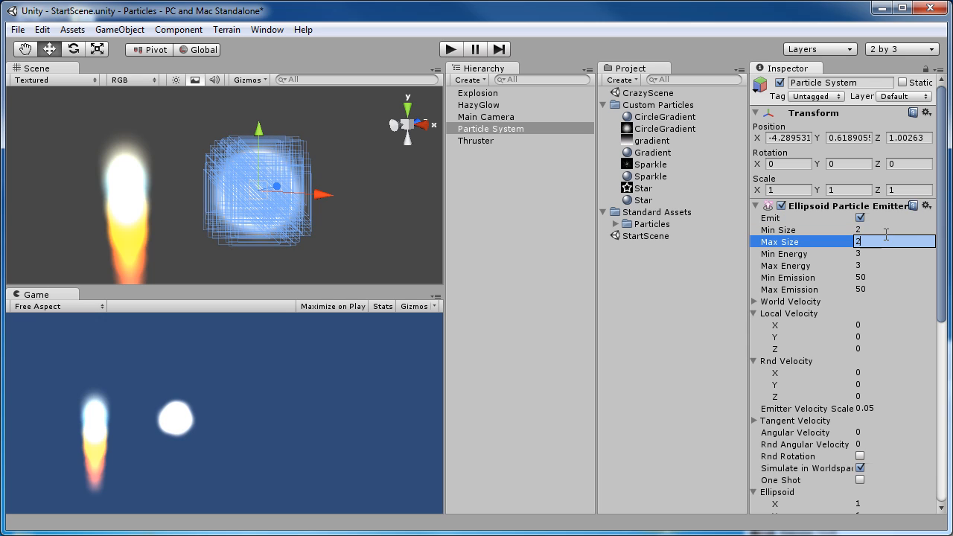
pyautogui.click(885, 233)
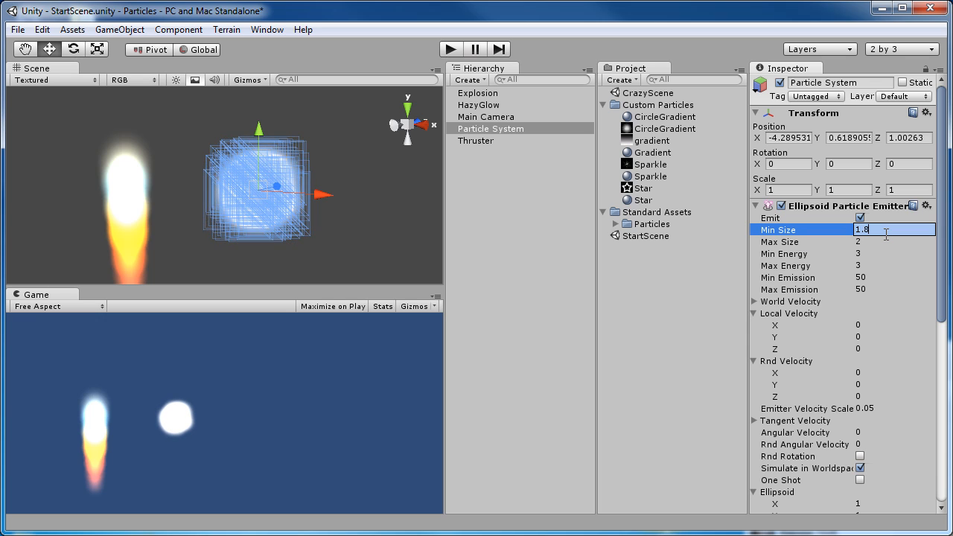
pyautogui.press('Return')
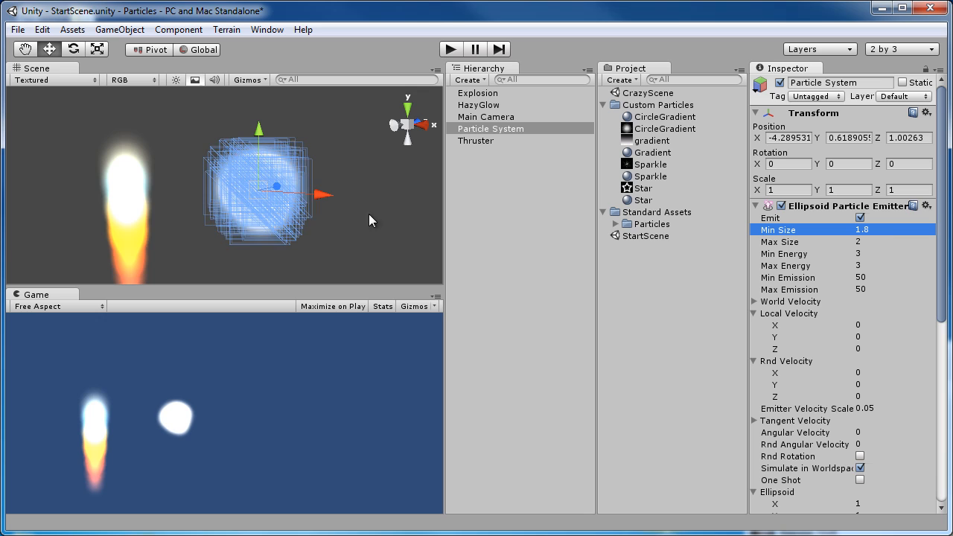
pyautogui.keyDown('alt'); pyautogui.moveTo(368, 214); pyautogui.dragTo(397, 226); pyautogui.keyUp('alt')
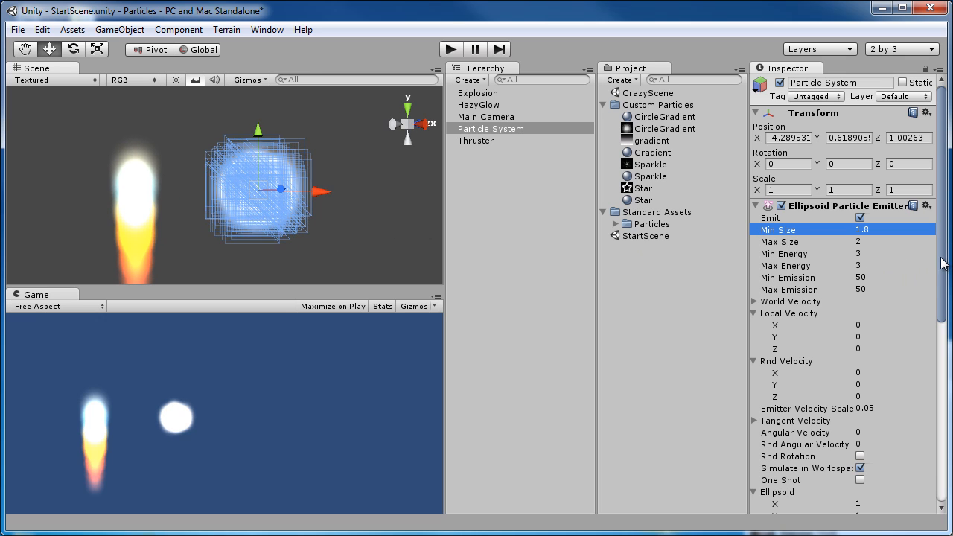
# Set the emitter's Ellipsoid X, Y and Z values to 0 so all particles spawn from a single point
pyautogui.moveTo(941, 262); pyautogui.dragTo(944, 308)
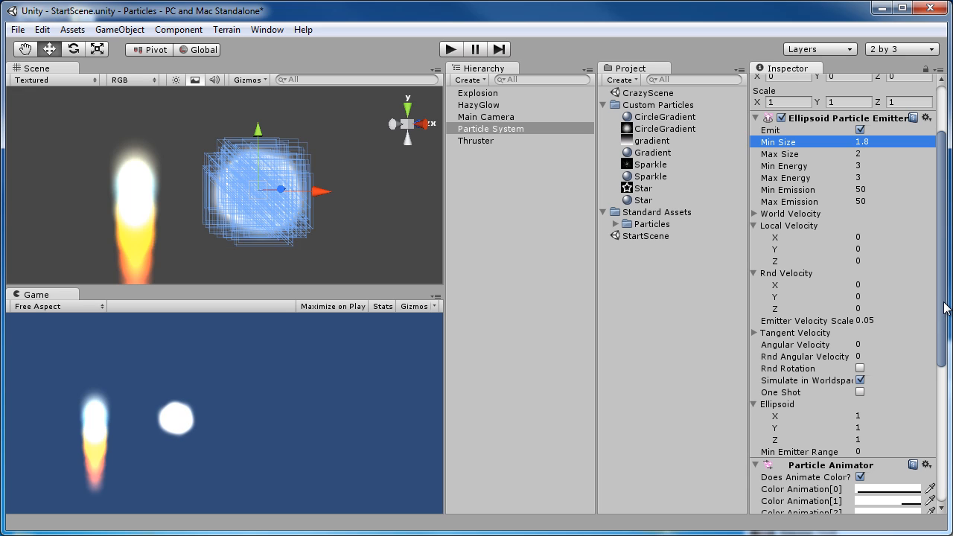
pyautogui.moveTo(944, 356); pyautogui.dragTo(929, 304)
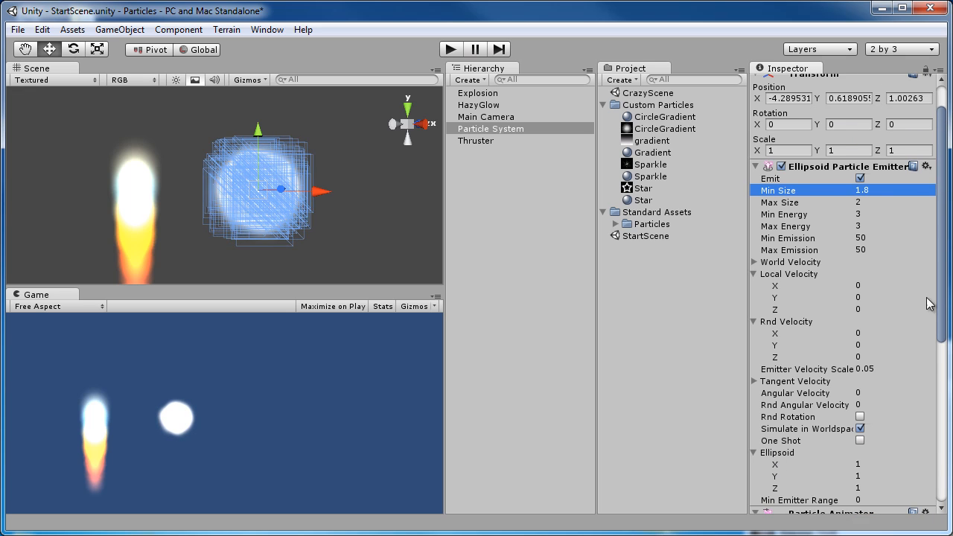
pyautogui.scroll(-4, 936, 192)
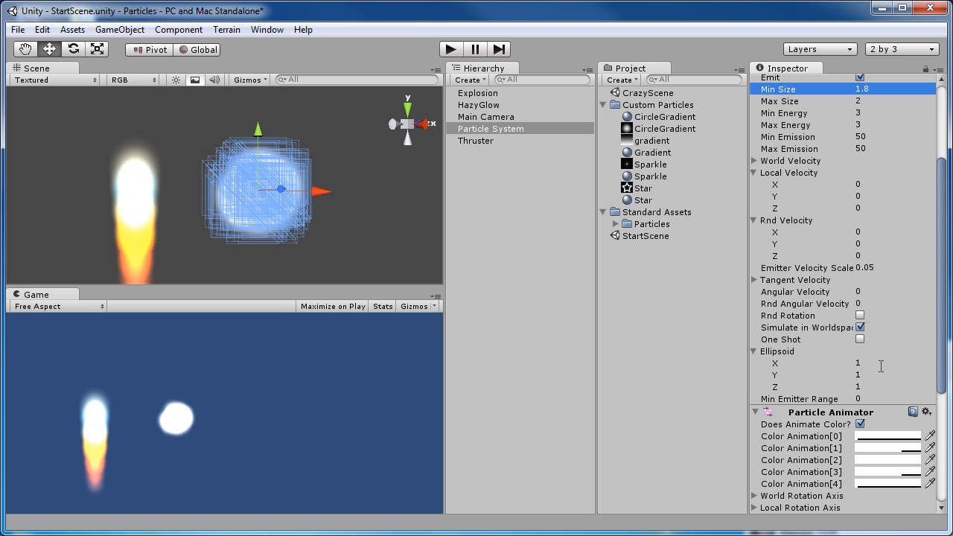
pyautogui.click(869, 363)
pyautogui.click(867, 376)
pyautogui.click(867, 388)
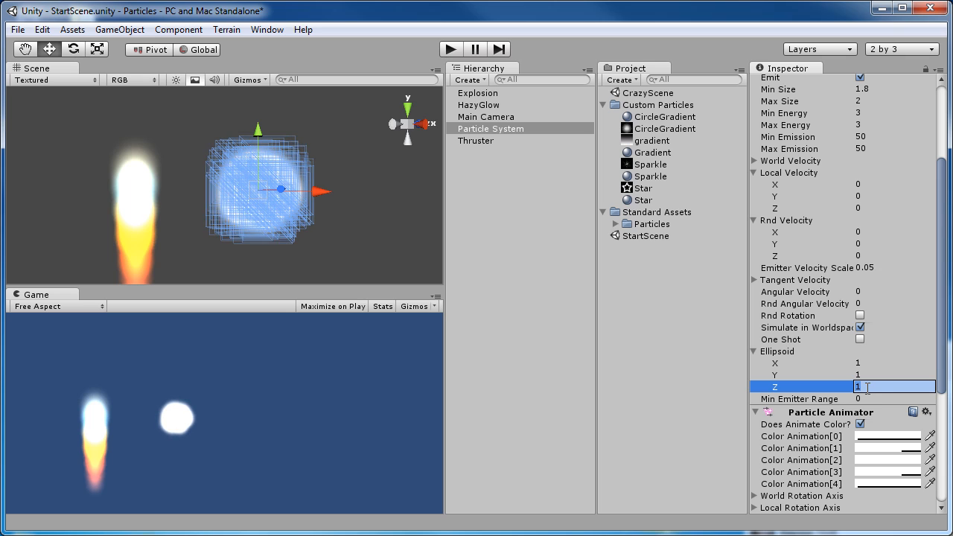
pyautogui.click(873, 362)
pyautogui.write('0')
pyautogui.press('Tab')
pyautogui.write('0')
pyautogui.press('Tab')
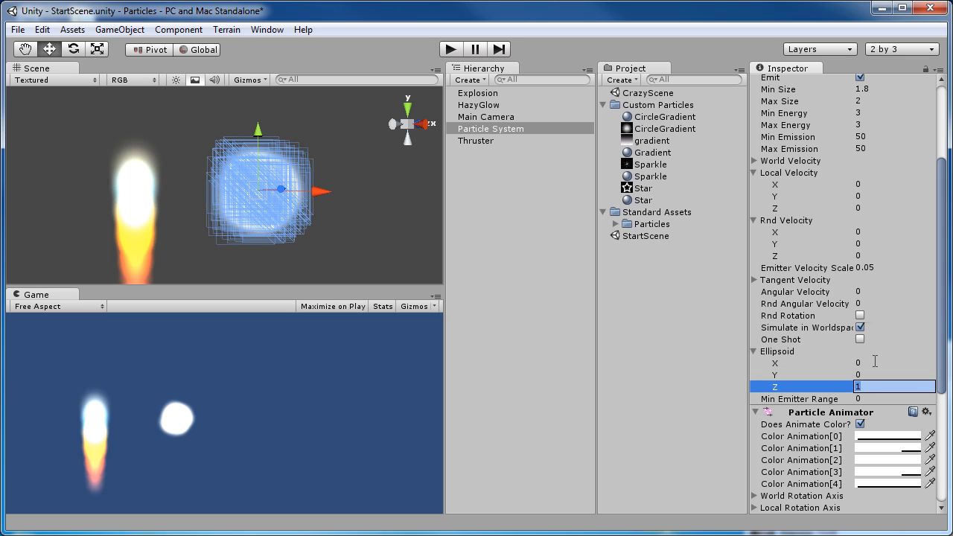
pyautogui.write('0')
pyautogui.press('Return')
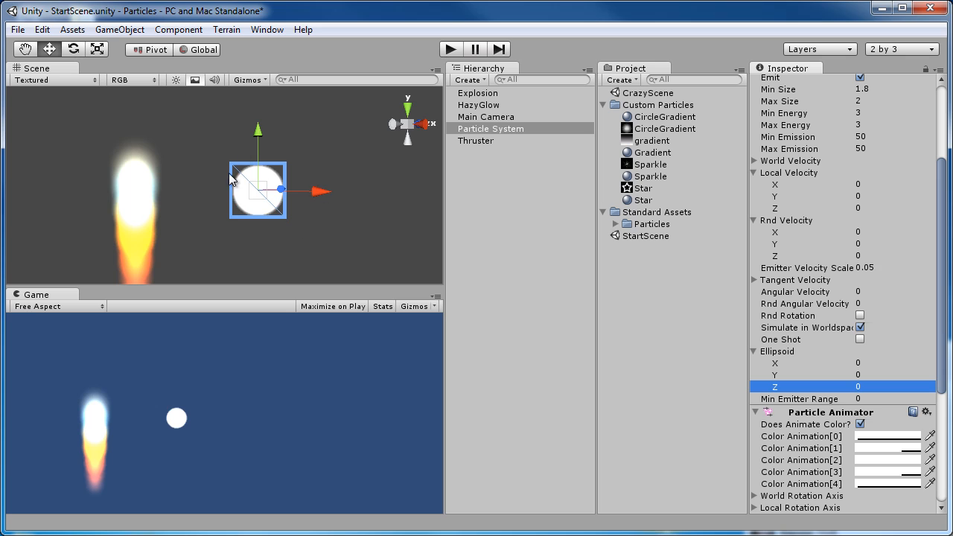
pyautogui.scroll(3, 250, 212)
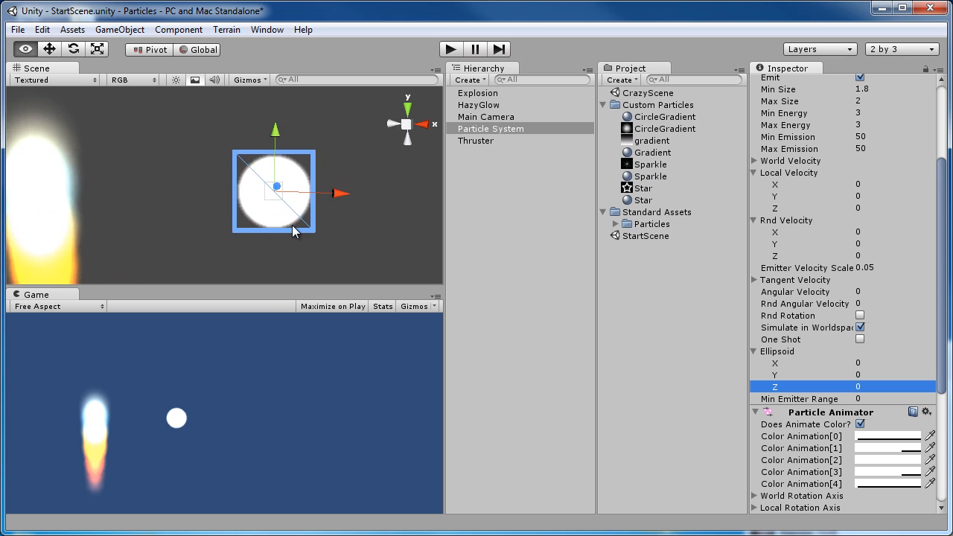
pyautogui.scroll(-2, 230, 213)
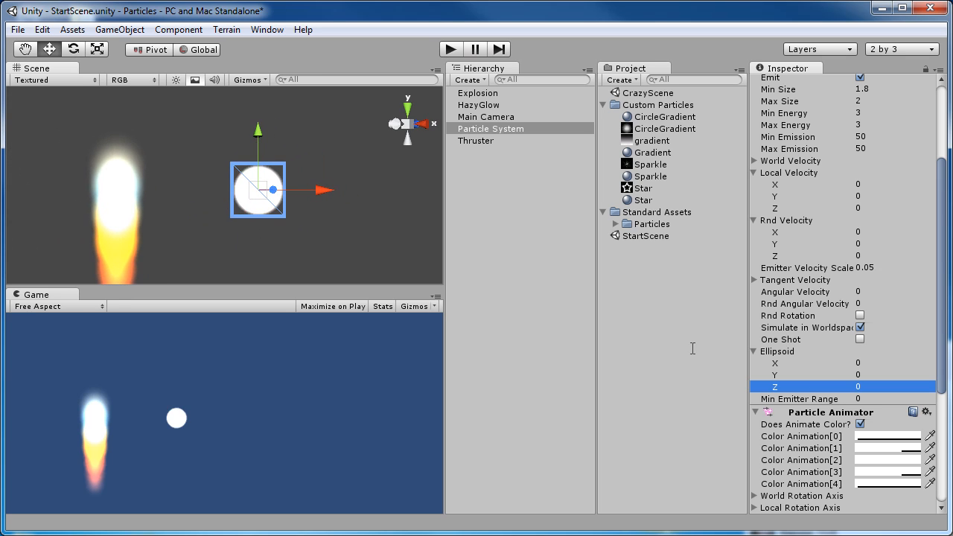
# Set the emitter's Ellipsoid Y value to 1 to stretch the emission area vertically and view the particles from another angle
pyautogui.click(861, 374)
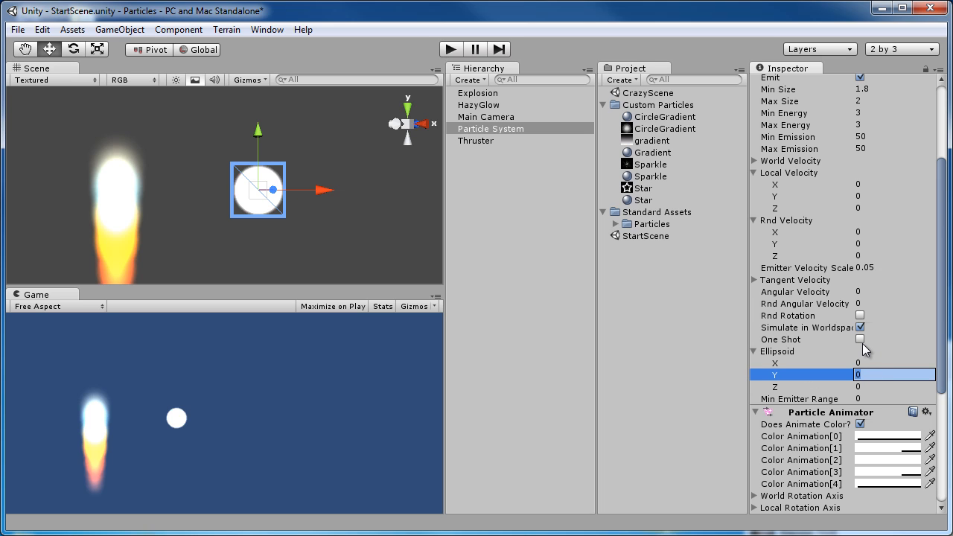
pyautogui.write('1')
pyautogui.press('Return')
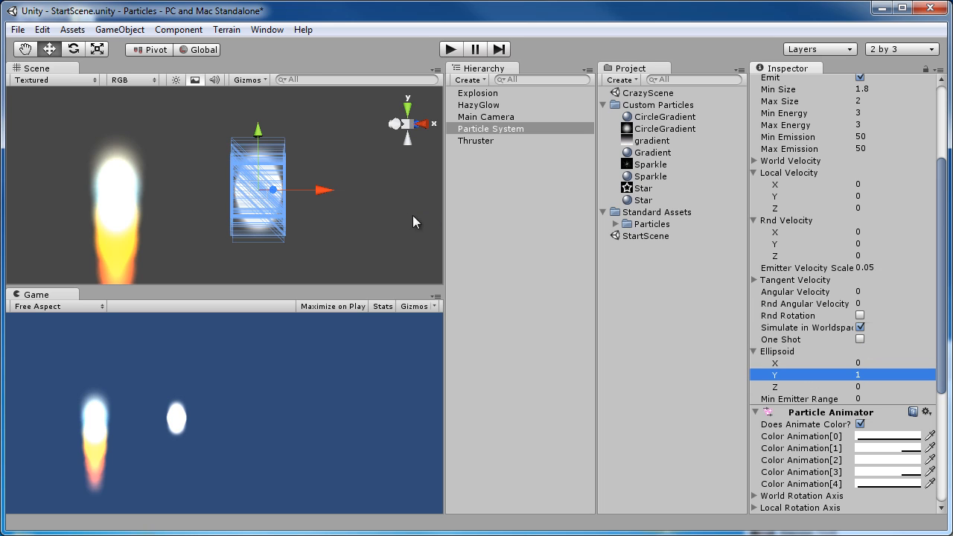
pyautogui.keyDown('alt'); pyautogui.moveTo(288, 244); pyautogui.dragTo(309, 234); pyautogui.keyUp('alt')
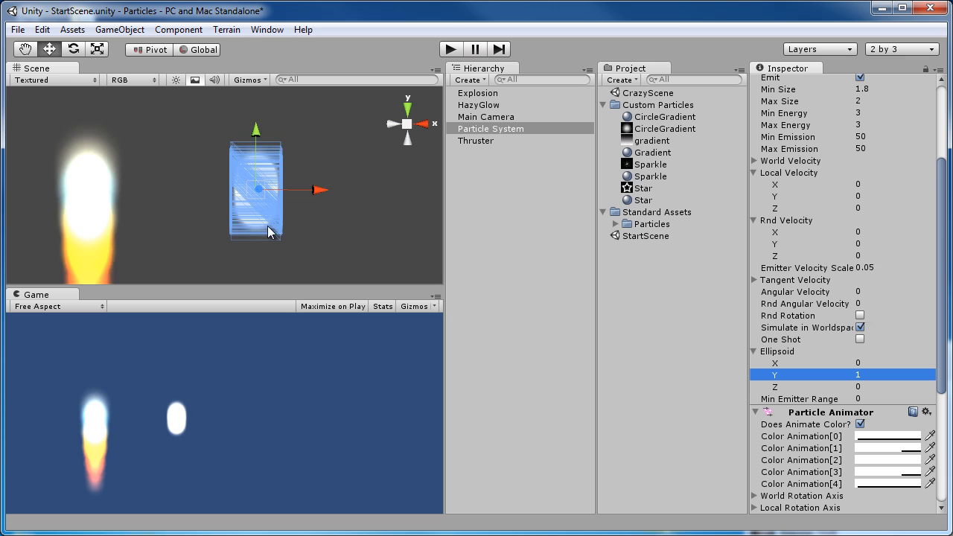
pyautogui.scroll(3, 267, 226)
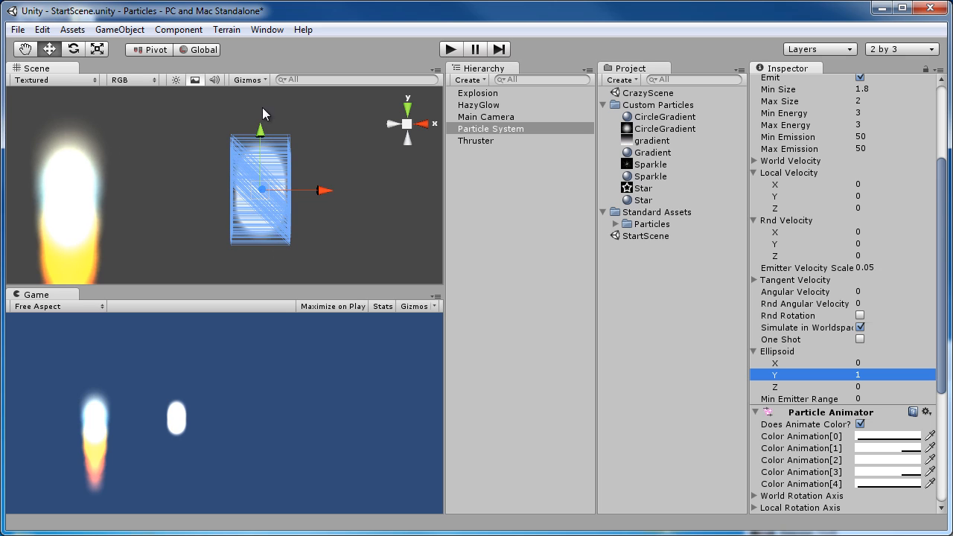
pyautogui.keyDown('alt'); pyautogui.moveTo(349, 239); pyautogui.dragTo(269, 242); pyautogui.keyUp('alt')
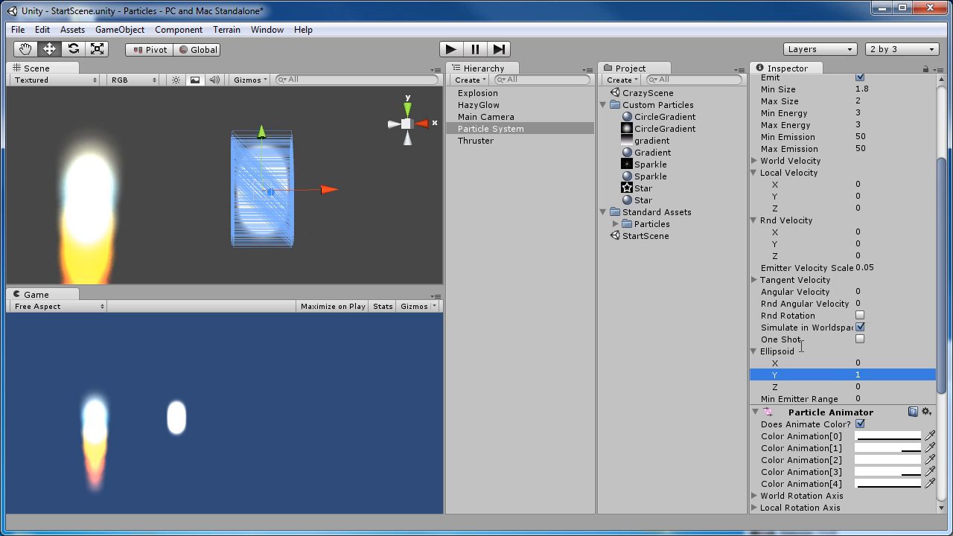
# Set the Ellipsoid Y value to 0 and the Z value to 1 to spread the particles in depth instead
pyautogui.click(861, 372)
pyautogui.press('Tab')
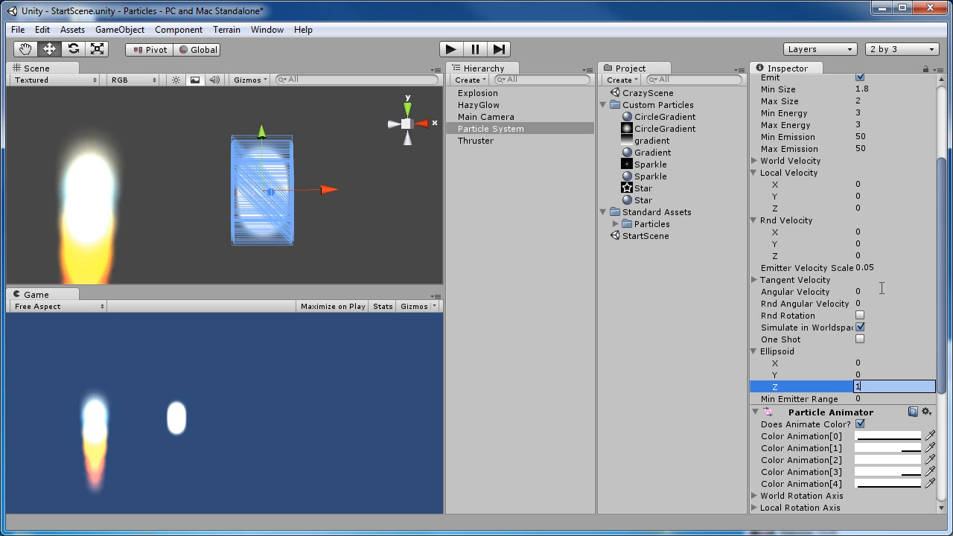
pyautogui.write('1')
pyautogui.press('Return')
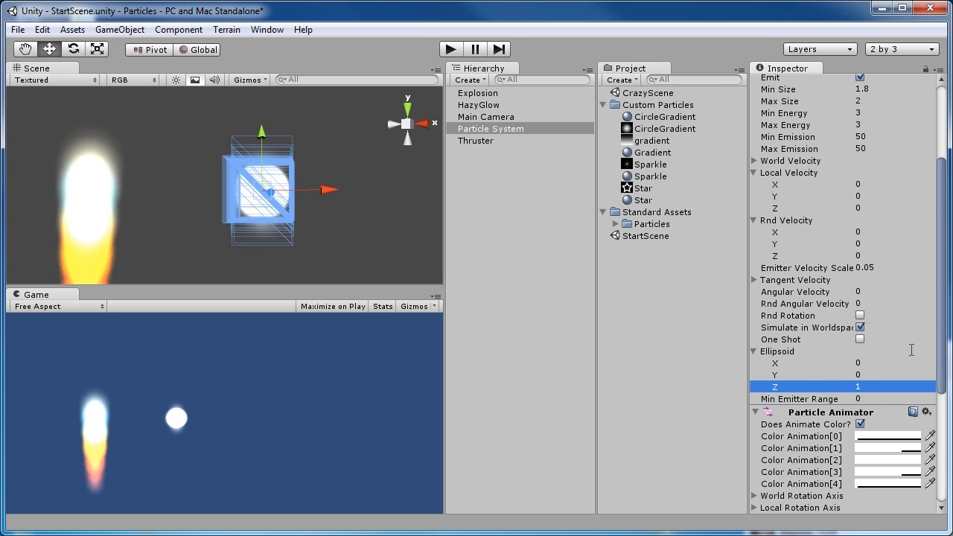
# Reset the Ellipsoid Z value to 0
pyautogui.click(878, 375)
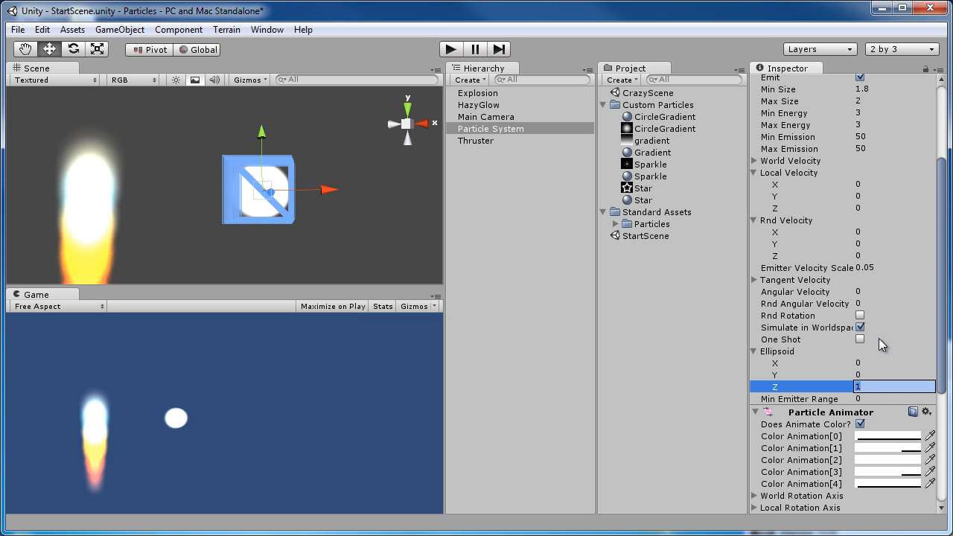
pyautogui.write('0')
pyautogui.press('Return')
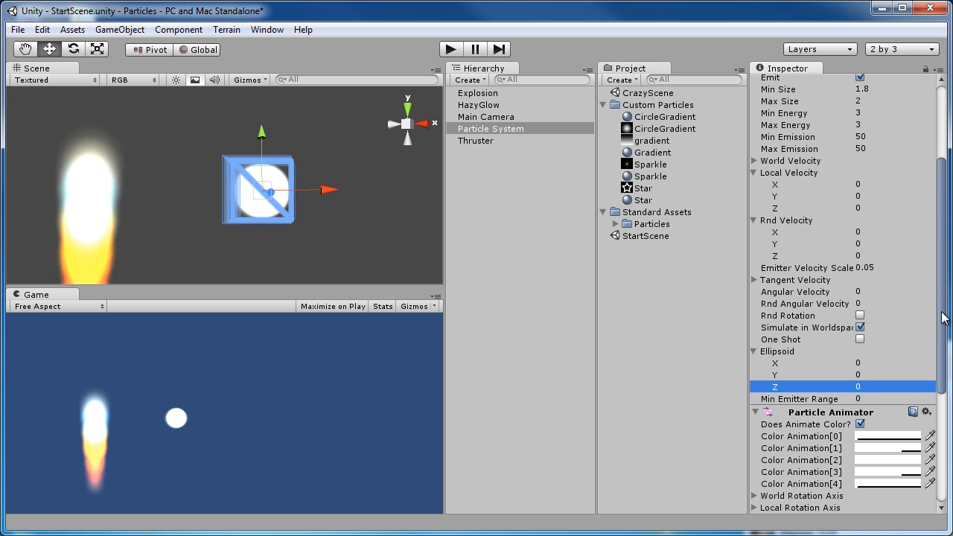
# Examine the Thruster's emitter settings for comparison and reselect the new particle system
pyautogui.moveTo(942, 318); pyautogui.dragTo(944, 204)
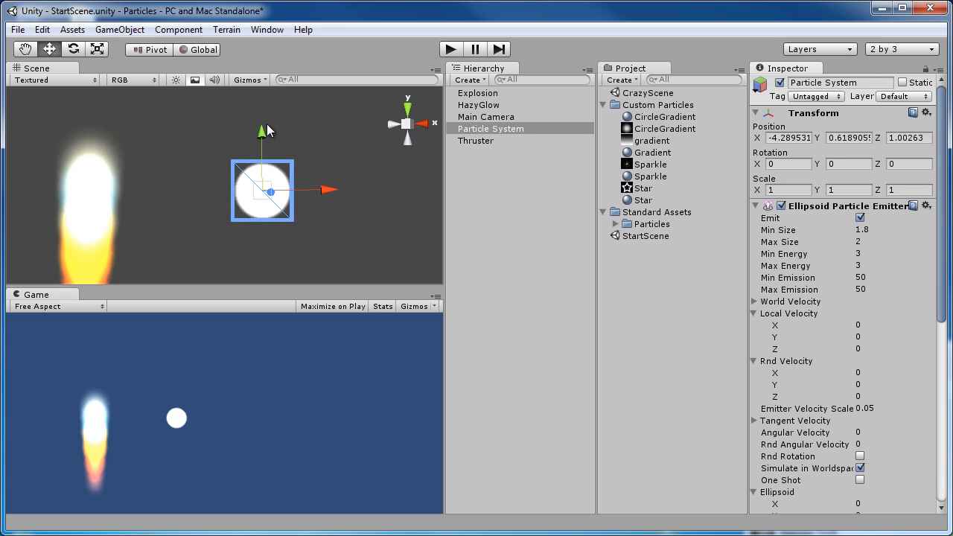
pyautogui.click(83, 187)
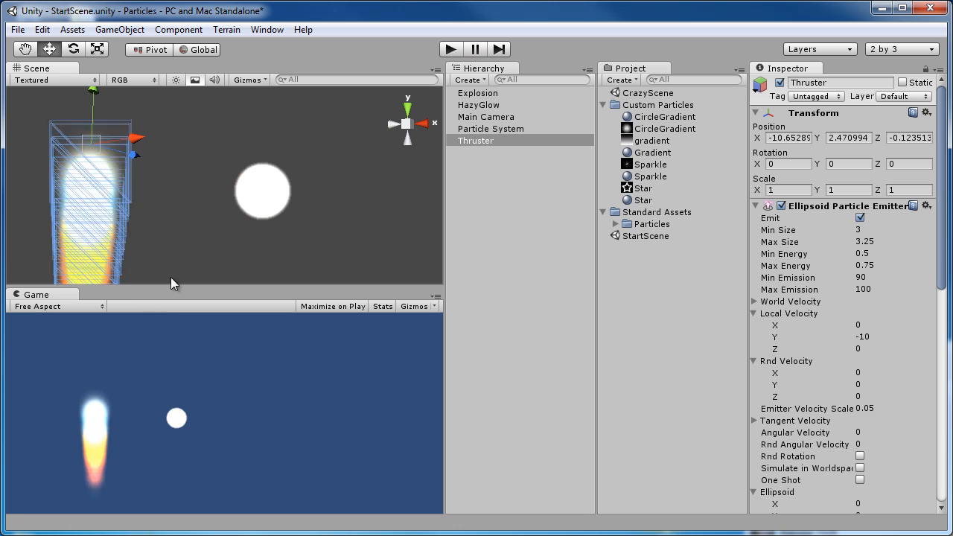
pyautogui.scroll(-2, 242, 230)
pyautogui.click(255, 195)
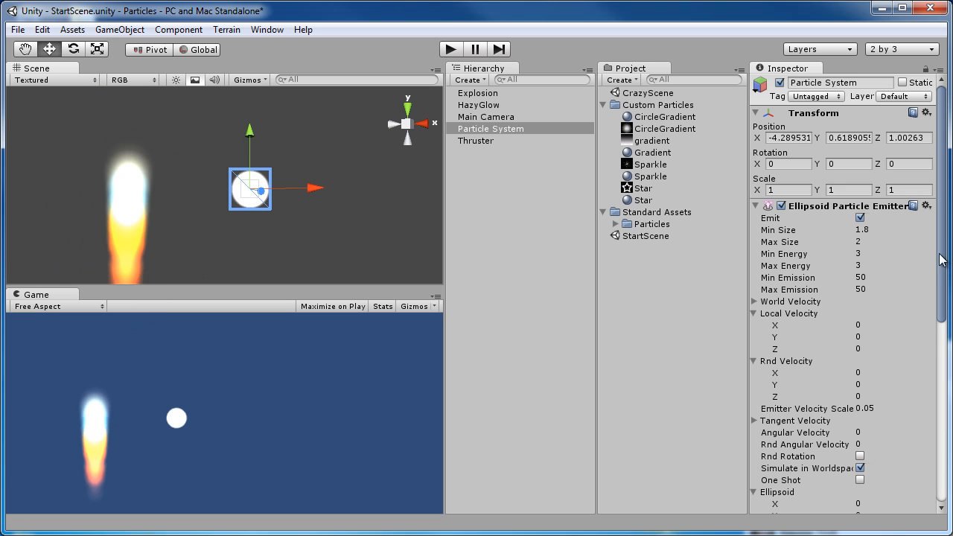
# Collapse the emitter's Rnd Velocity and Ellipsoid groups, leaving Local Velocity expanded
pyautogui.moveTo(940, 258); pyautogui.dragTo(940, 290)
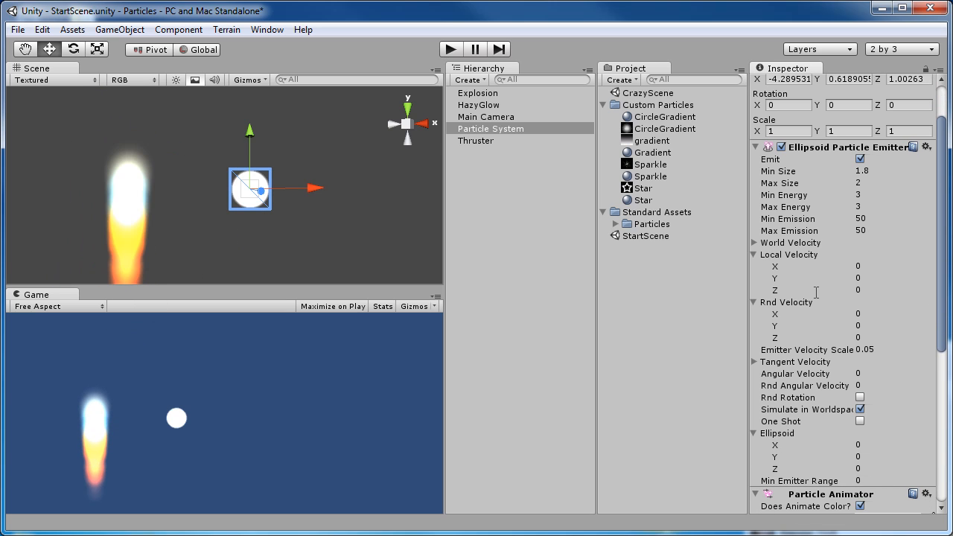
pyautogui.click(754, 304)
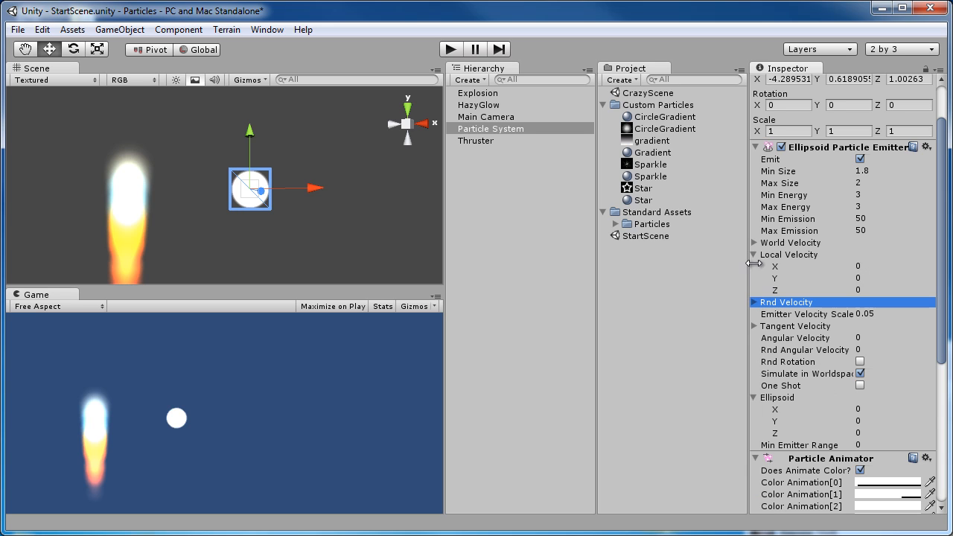
pyautogui.click(753, 254)
pyautogui.click(754, 362)
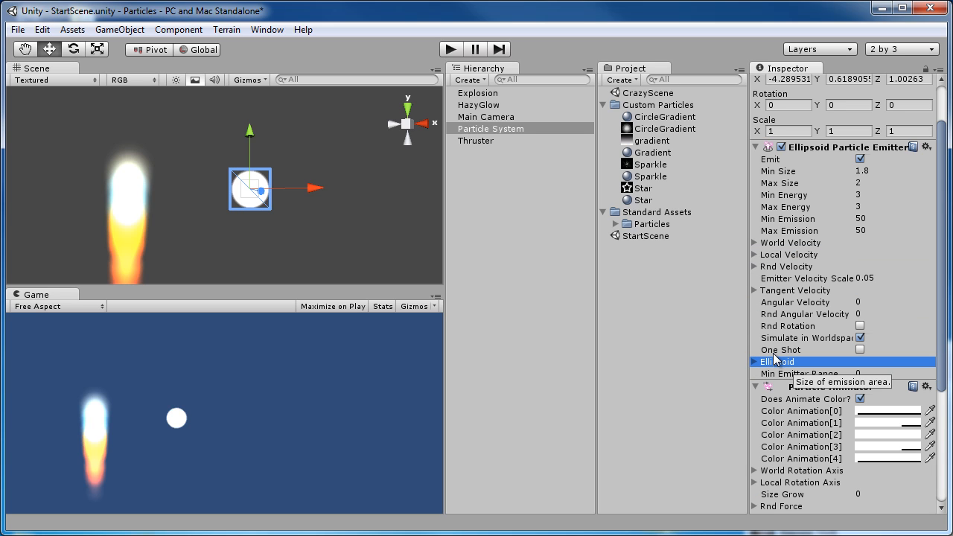
pyautogui.click(754, 254)
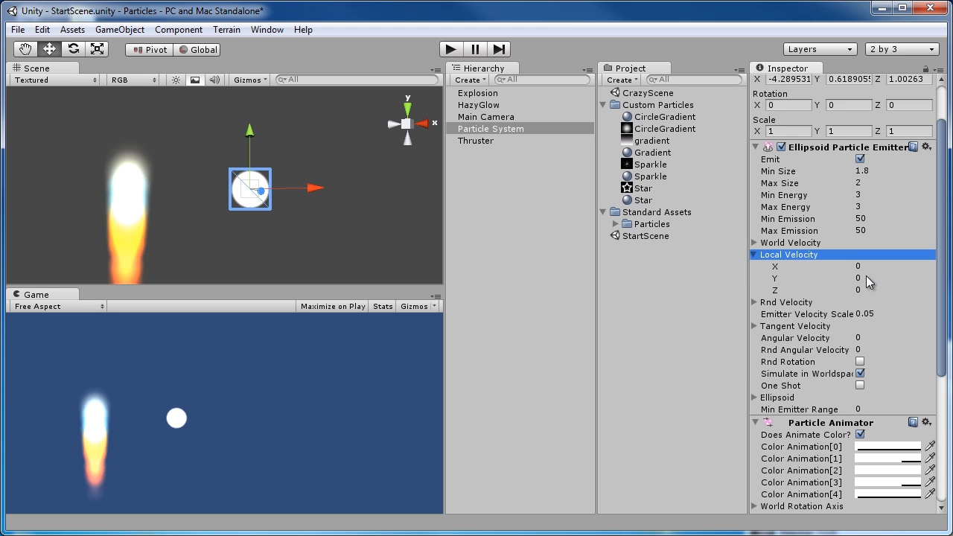
# Set the new particle system's Local Velocity Y to -10 so the particles travel downward
pyautogui.moveTo(272, 217)
pyautogui.keyDown('alt'); pyautogui.mouseDown()
pyautogui.moveTo(243, 214)
pyautogui.moveTo(269, 228)
pyautogui.mouseUp(); pyautogui.keyUp('alt')
pyautogui.scroll(4, 258, 196)
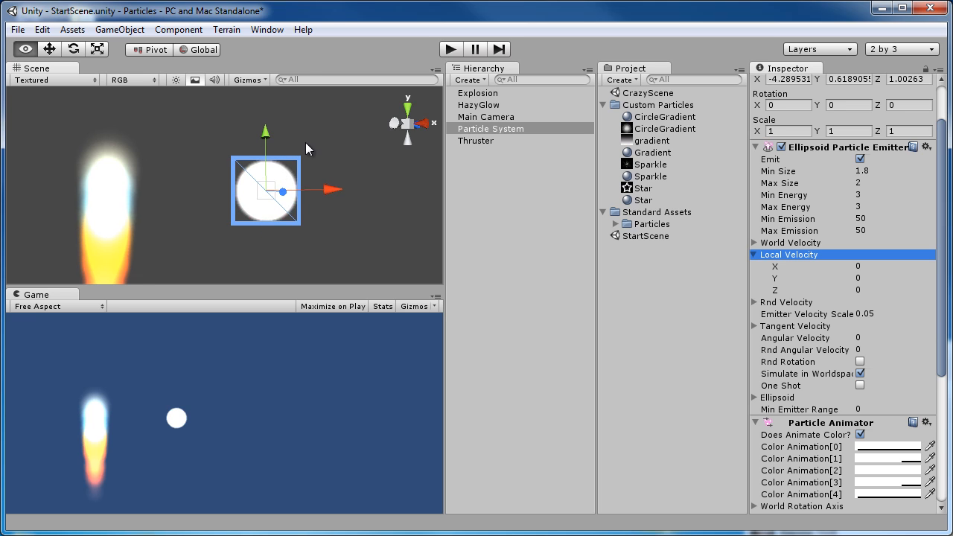
pyautogui.keyDown('alt'); pyautogui.moveTo(305, 143); pyautogui.dragTo(271, 116); pyautogui.keyUp('alt')
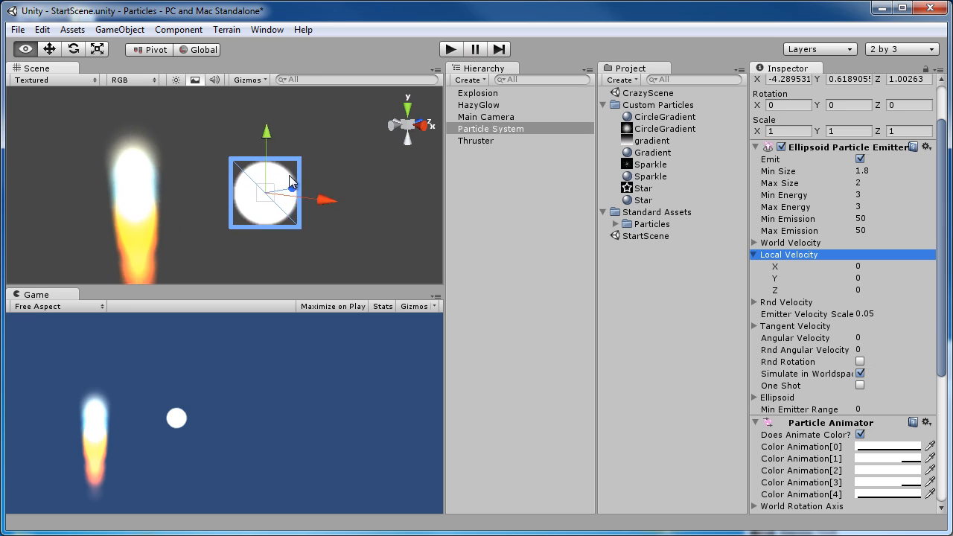
pyautogui.click(882, 282)
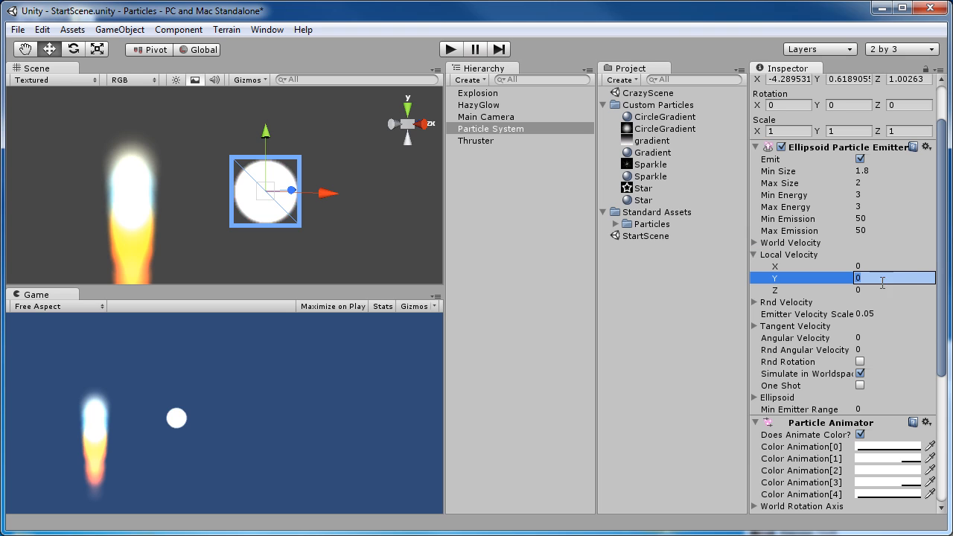
pyautogui.write('-10')
pyautogui.press('Return')
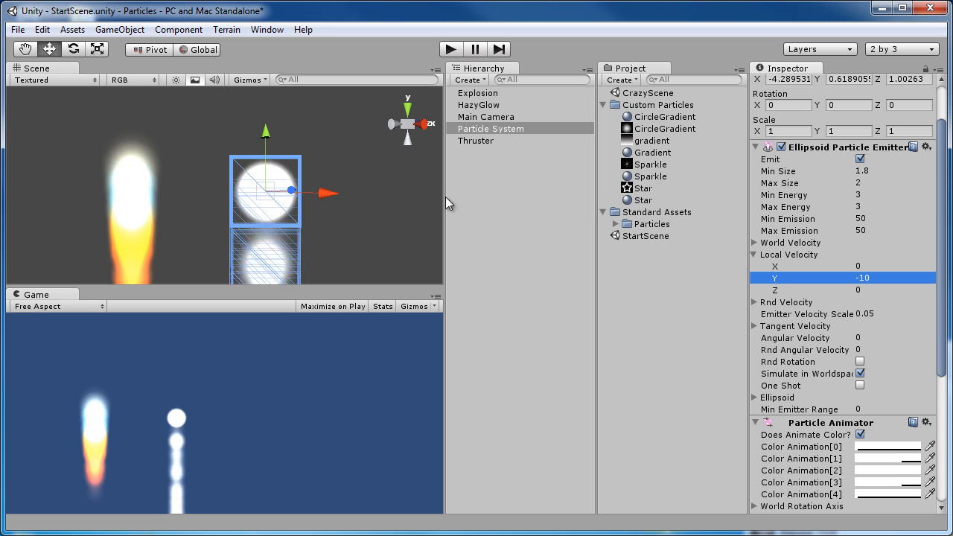
# Set the Local Velocity Y to -5 and view the full particle stream beside the Thruster
pyautogui.click(872, 278)
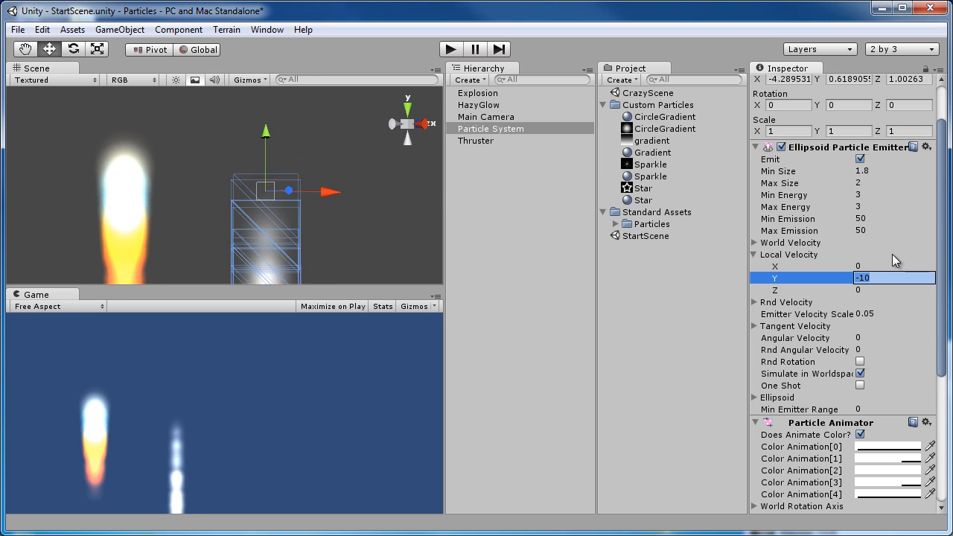
pyautogui.write('-5')
pyautogui.press('Return')
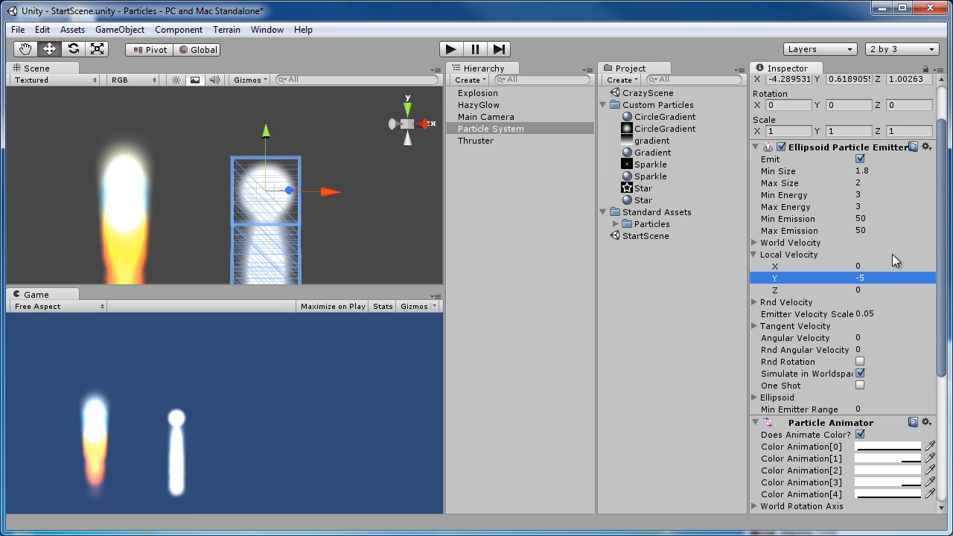
pyautogui.scroll(-5, 261, 215)
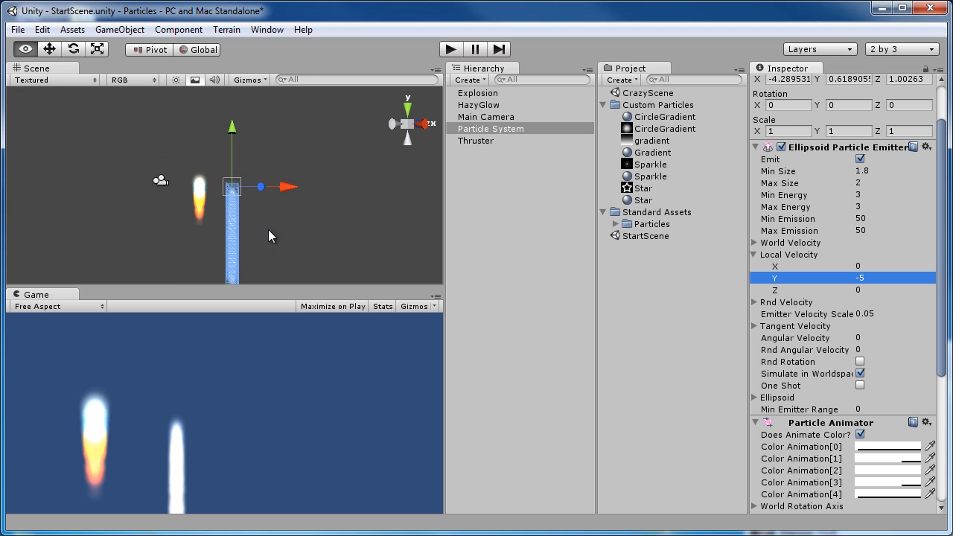
pyautogui.moveTo(268, 231); pyautogui.dragTo(271, 180)
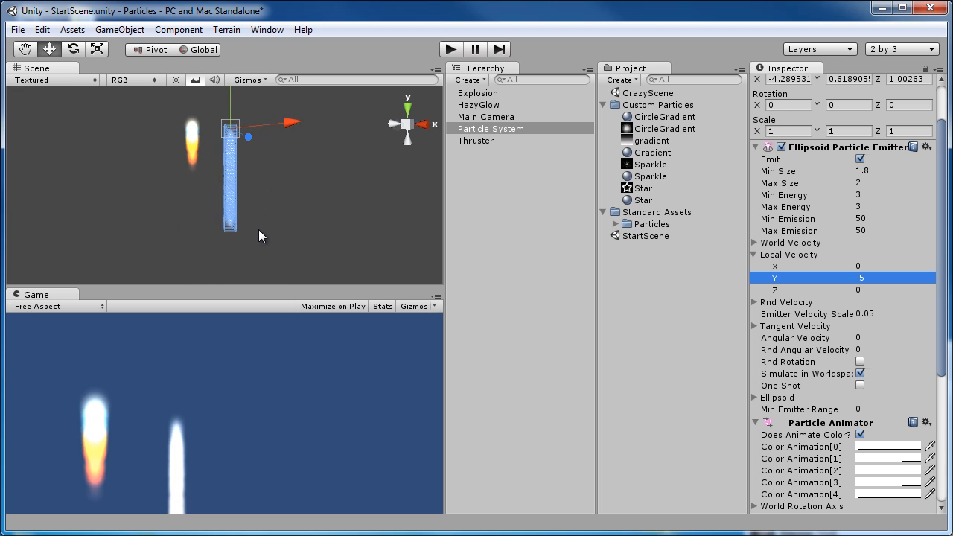
pyautogui.press('f')
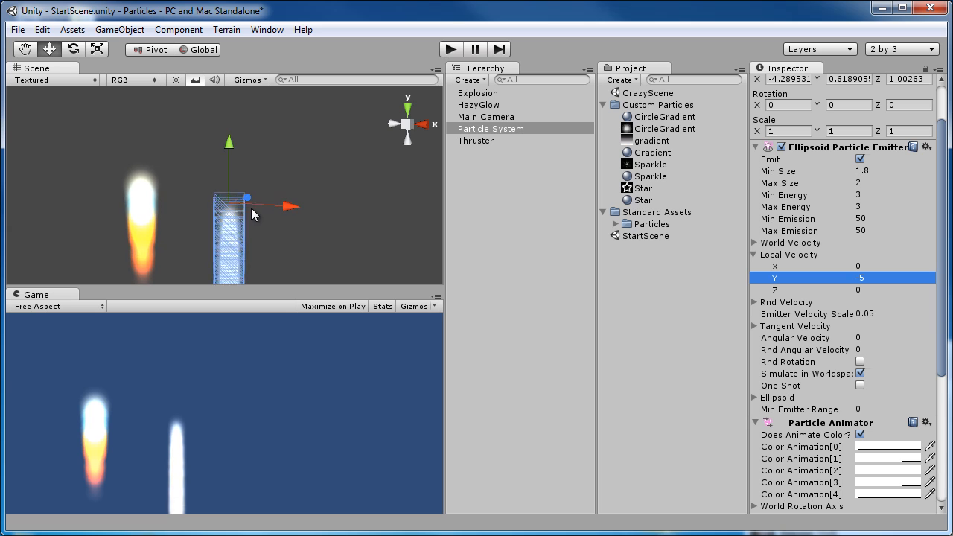
pyautogui.keyDown('alt'); pyautogui.moveTo(251, 213); pyautogui.dragTo(297, 242); pyautogui.keyUp('alt')
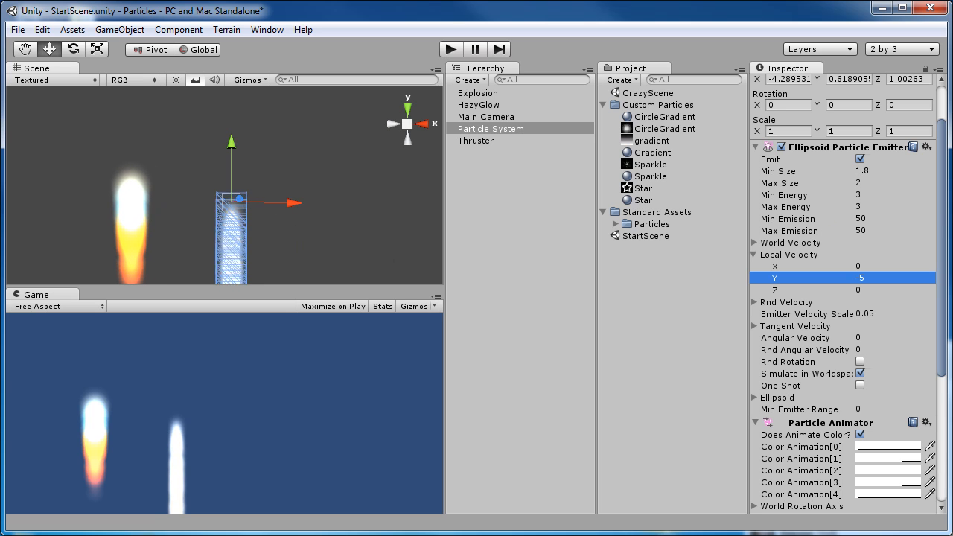
# Set the emitter's Min Energy to 0.25 and Max Energy to 0.35 to shorten the particle stream, and view it closer
pyautogui.moveTo(941, 212); pyautogui.dragTo(937, 179)
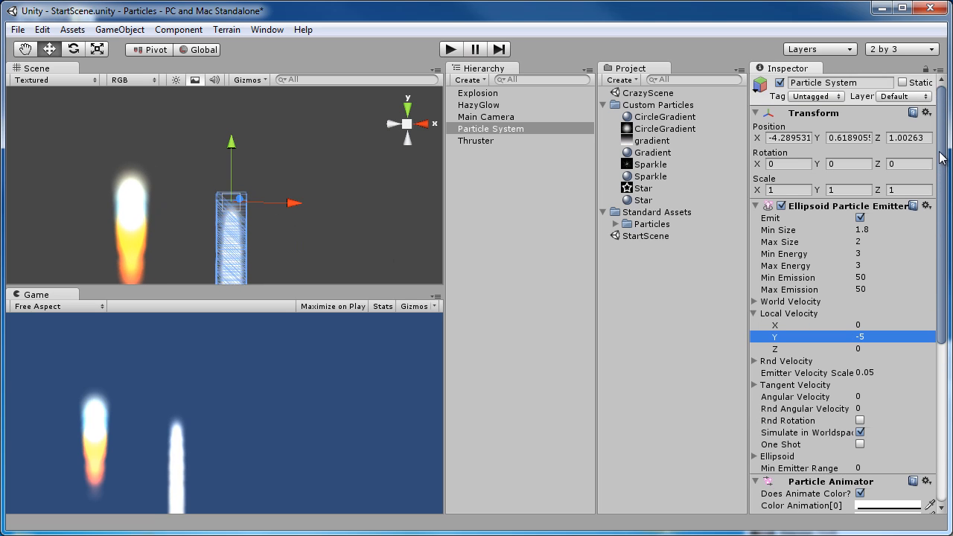
pyautogui.click(867, 243)
pyautogui.click(879, 230)
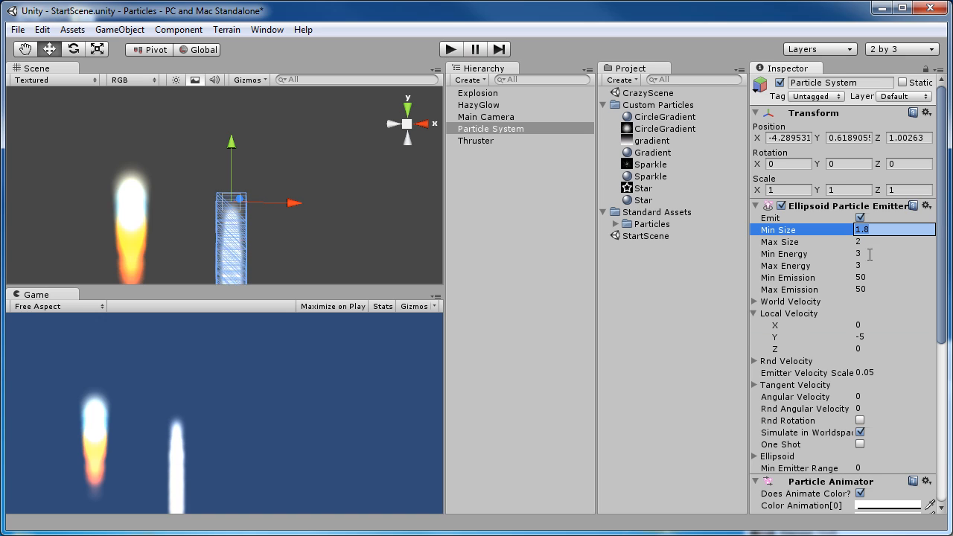
pyautogui.click(869, 254)
pyautogui.click(867, 266)
pyautogui.click(867, 255)
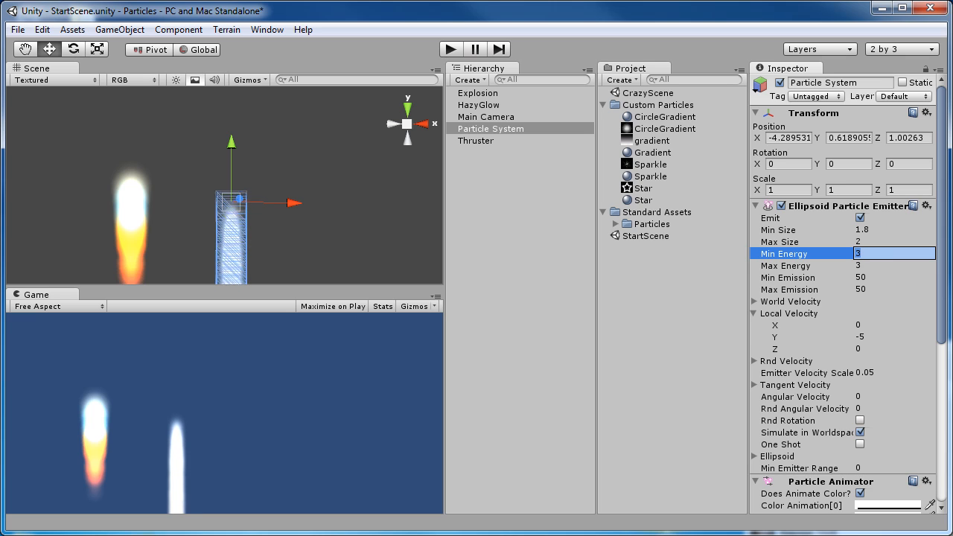
pyautogui.write('.25')
pyautogui.press('Tab')
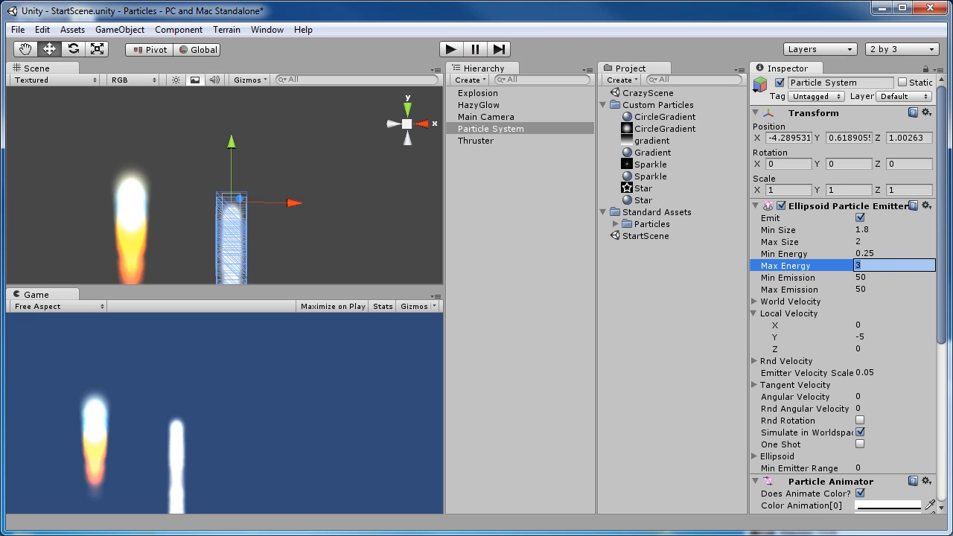
pyautogui.press('Return')
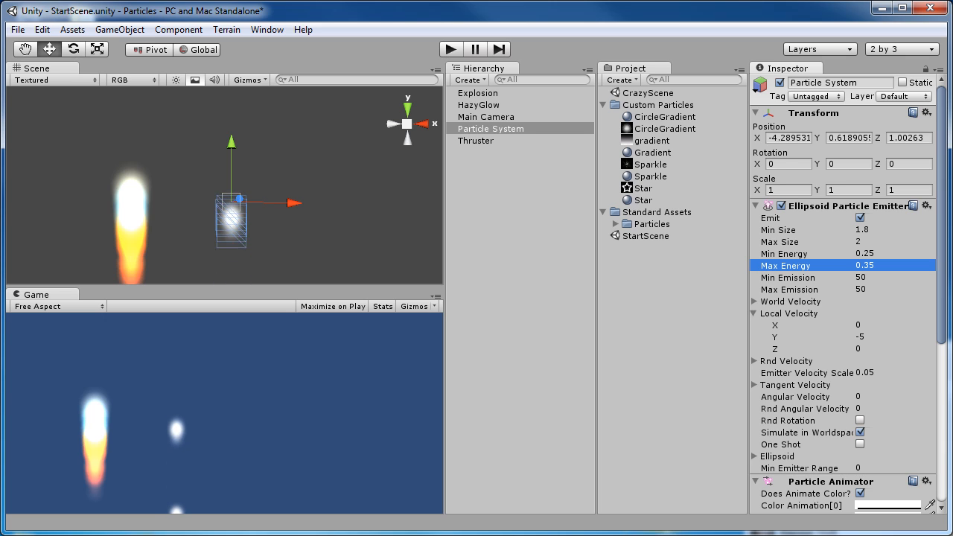
pyautogui.moveTo(256, 224); pyautogui.dragTo(257, 211, button='middle')
pyautogui.scroll(4, 260, 211)
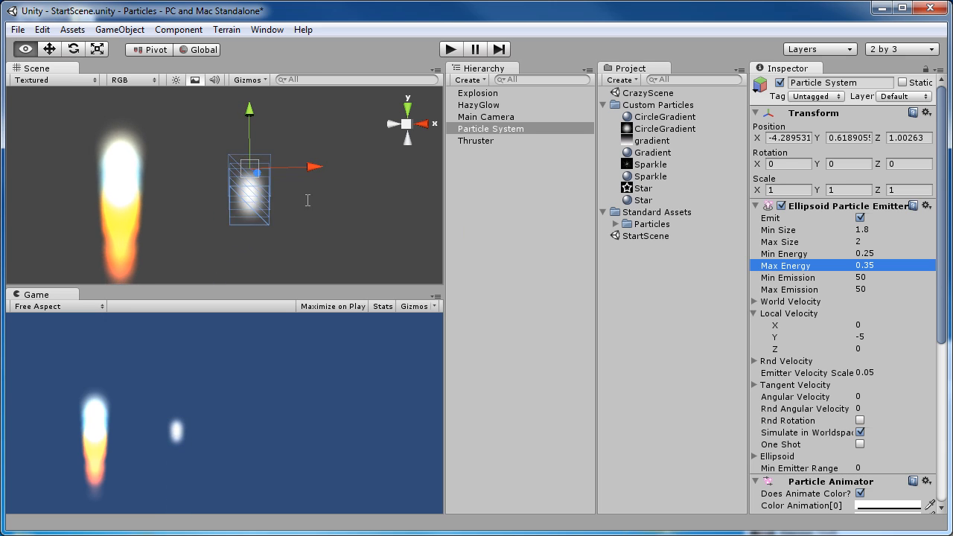
# Set the particle system's Min Energy to 1 and Max Energy to 1.25 to lengthen the stream
pyautogui.click(884, 253)
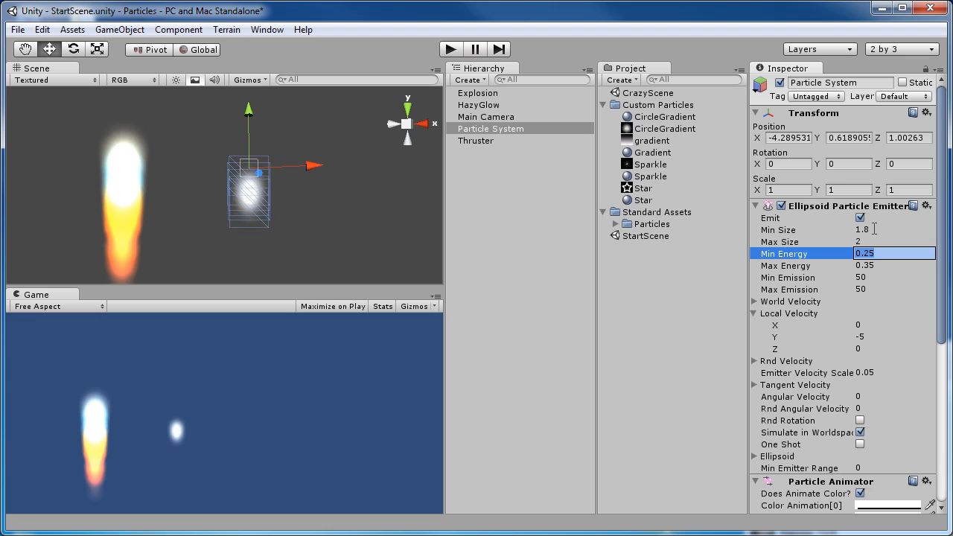
pyautogui.press('Tab')
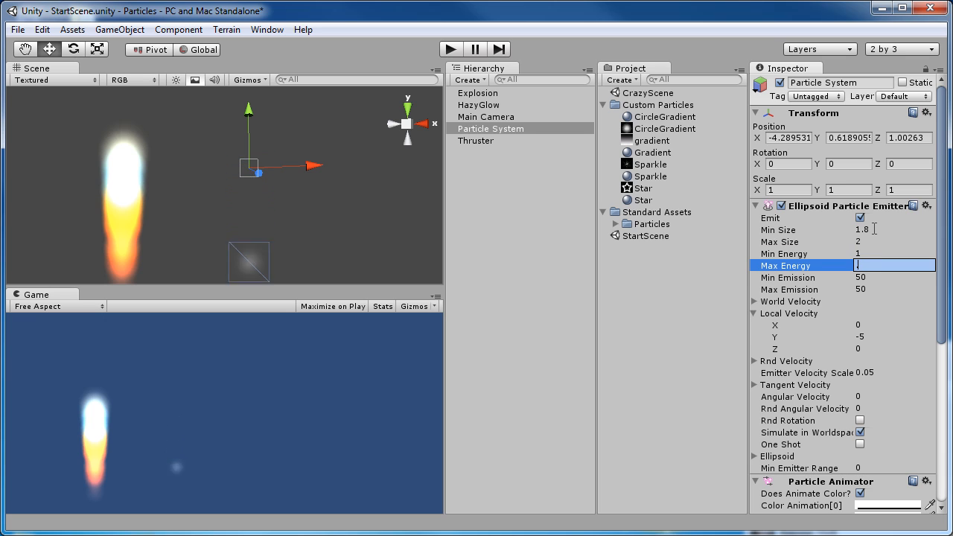
pyautogui.write('.1.25')
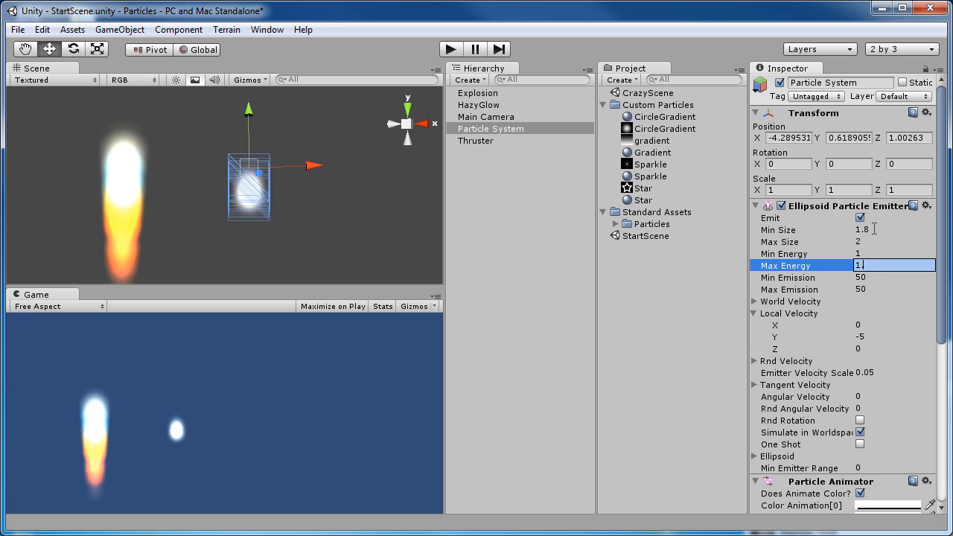
pyautogui.press('Return')
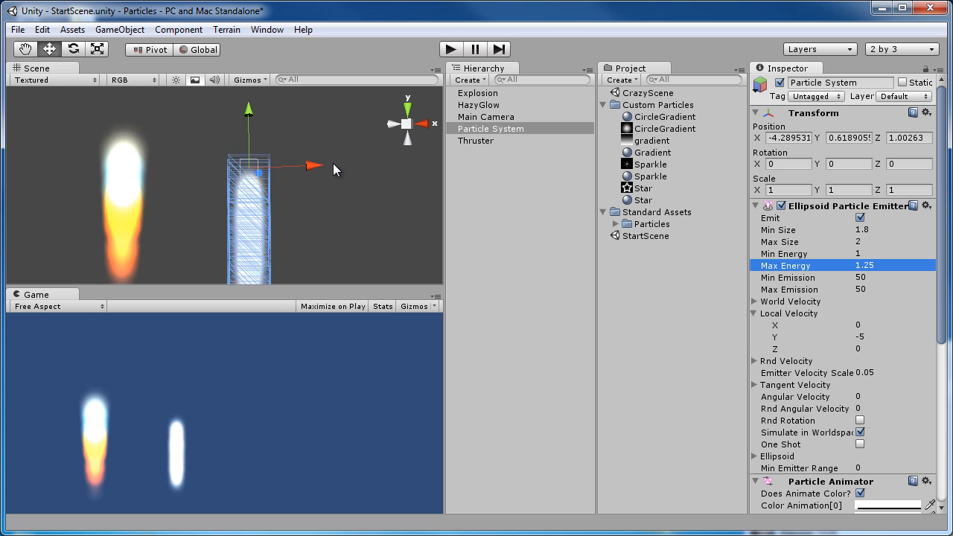
pyautogui.keyDown('alt'); pyautogui.moveTo(333, 163); pyautogui.dragTo(298, 212); pyautogui.keyUp('alt')
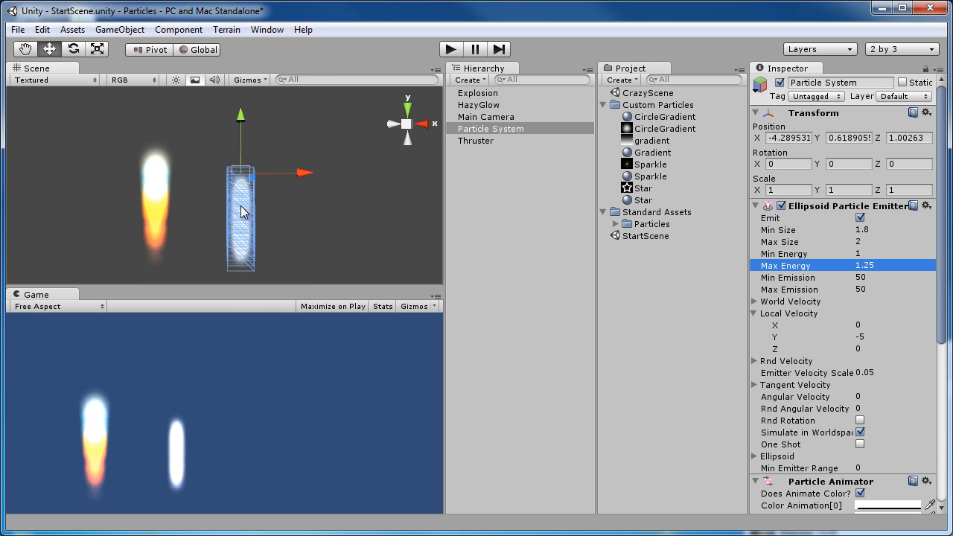
pyautogui.press('w')
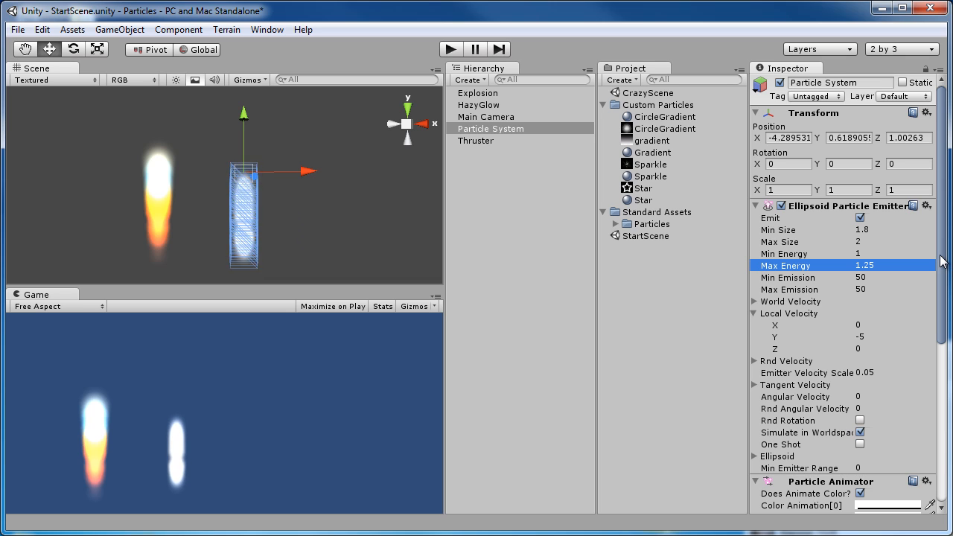
# Select the Thruster to compare its emitter settings and tapered shape, and reselect the new Particle System
pyautogui.moveTo(942, 261); pyautogui.dragTo(941, 275)
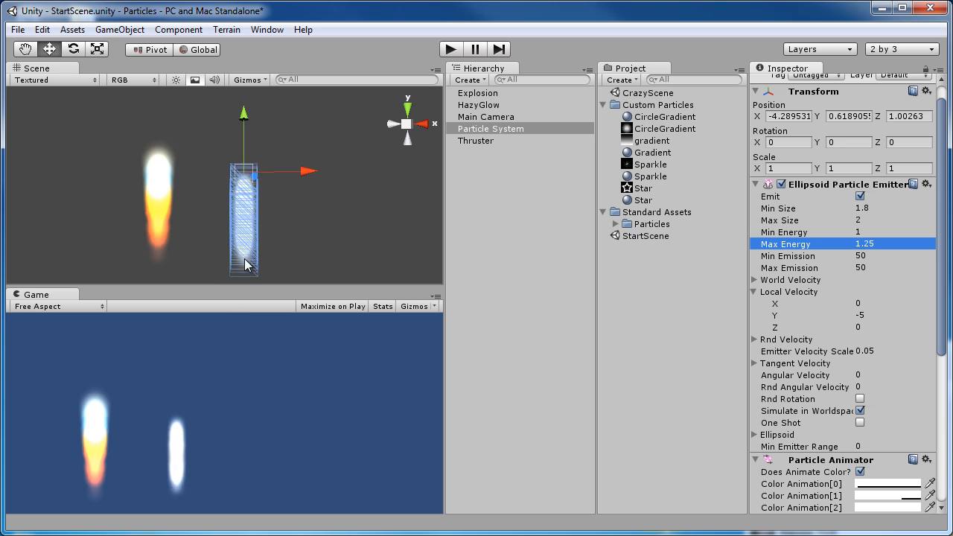
pyautogui.click(160, 165)
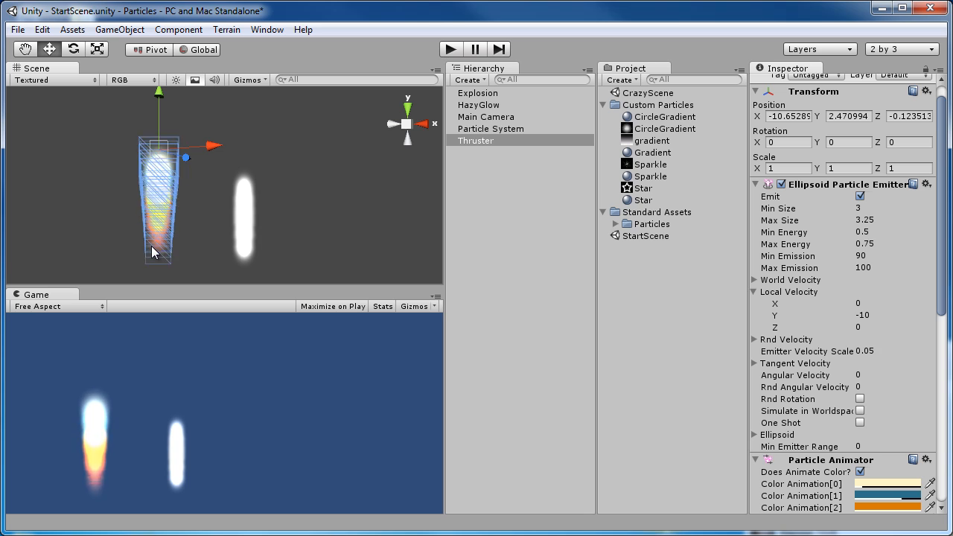
pyautogui.keyDown('alt'); pyautogui.moveTo(152, 250); pyautogui.dragTo(181, 224); pyautogui.keyUp('alt')
pyautogui.click(244, 190)
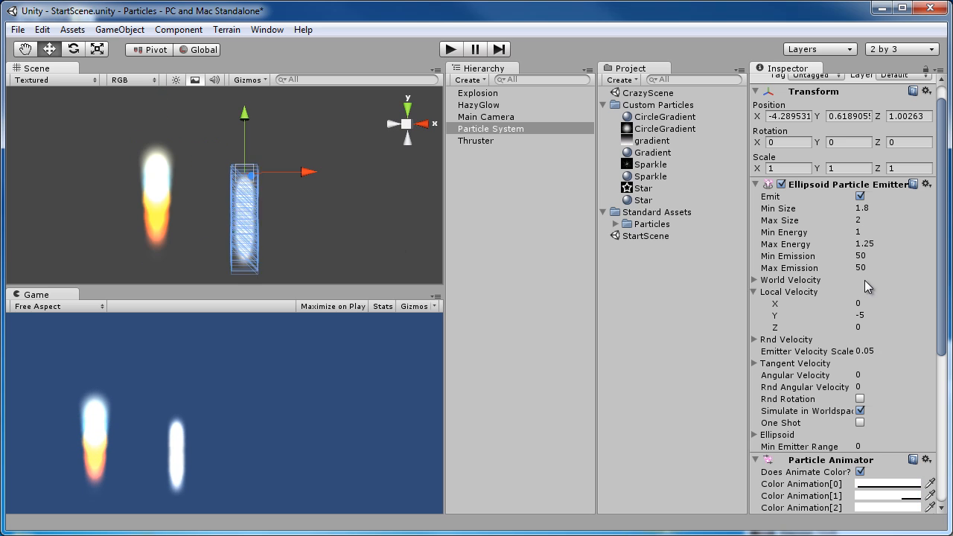
# Collapse the emitter's Local Velocity group and show the Particle Animator settings
pyautogui.moveTo(943, 287); pyautogui.dragTo(943, 355)
pyautogui.click(756, 282)
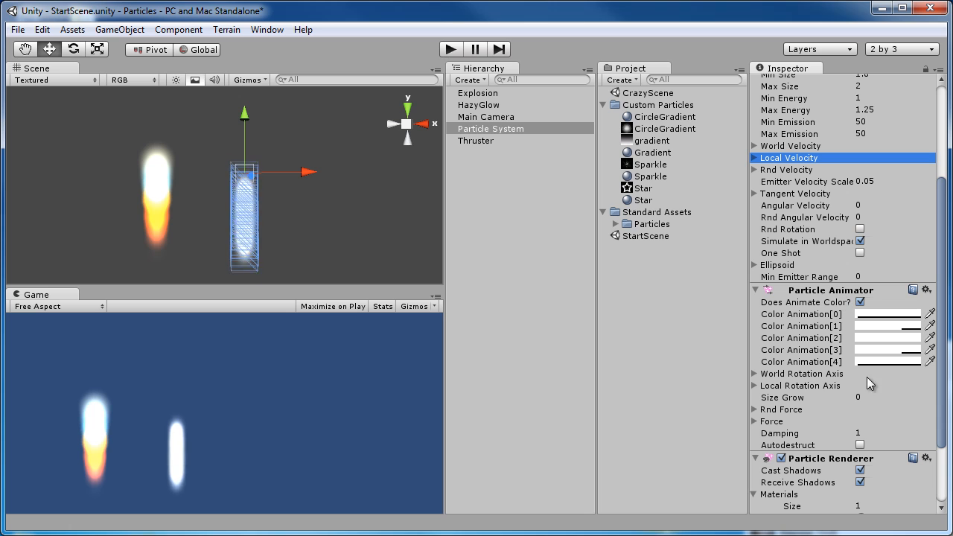
pyautogui.moveTo(938, 312); pyautogui.dragTo(932, 189)
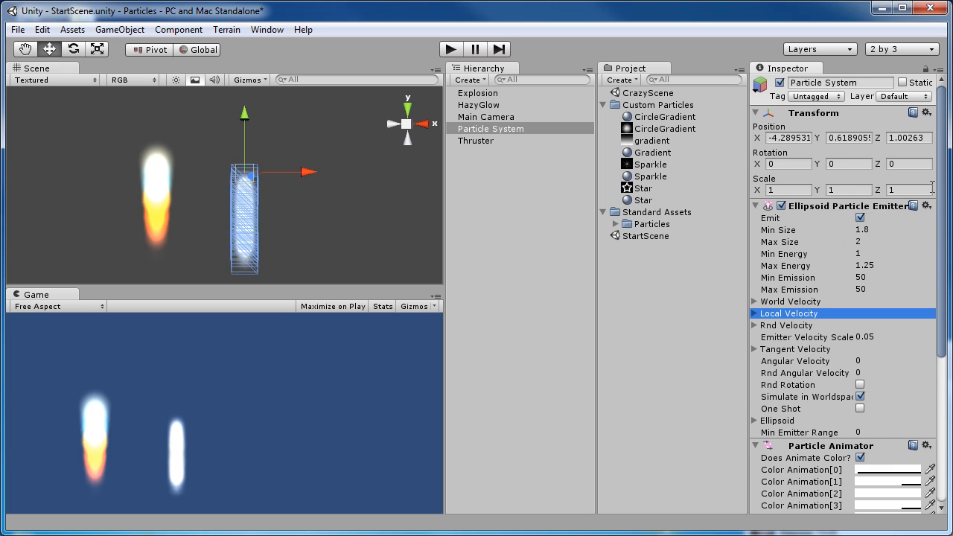
pyautogui.scroll(-5, 826, 269)
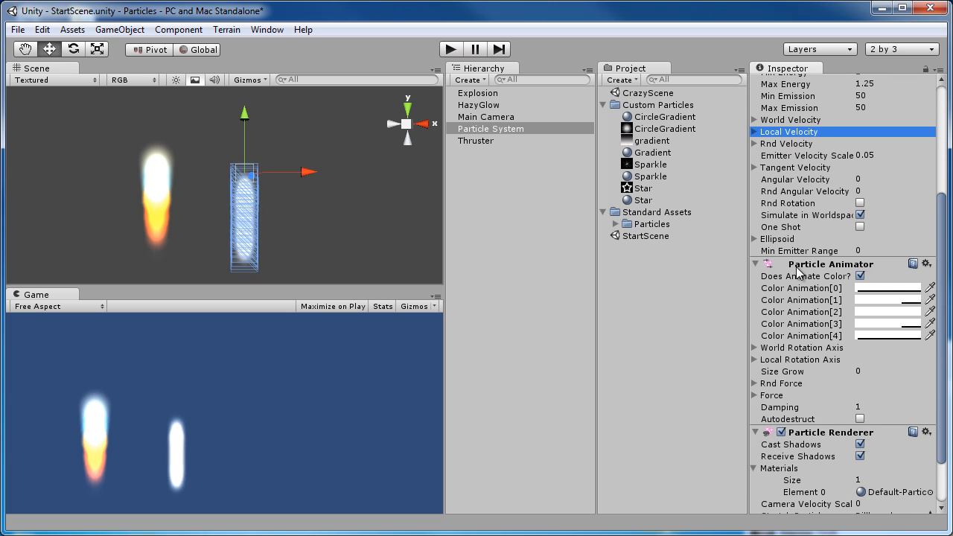
# Set the Particle Animator's Size Grow to -0.5 so the particles shrink along the stream
pyautogui.click(871, 372)
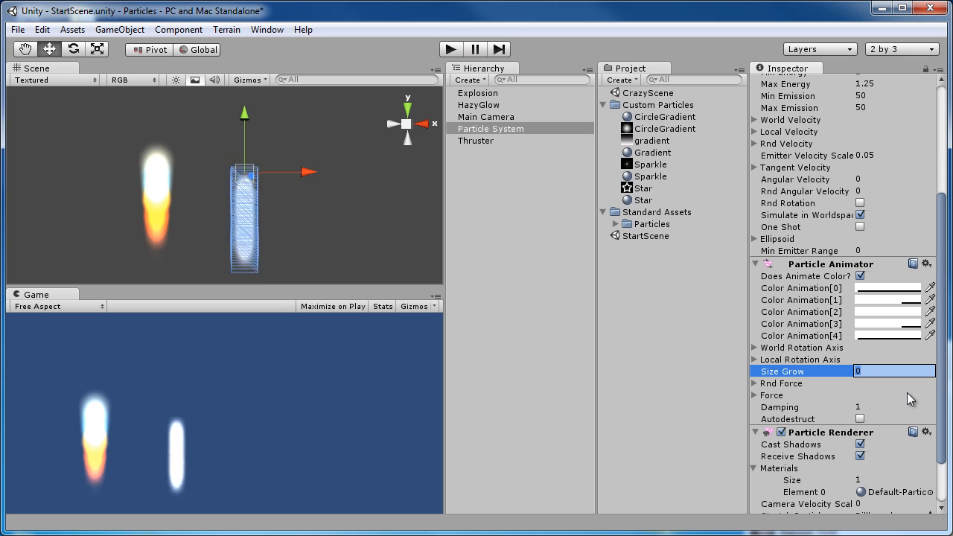
pyautogui.write('-0.5')
pyautogui.press('Return')
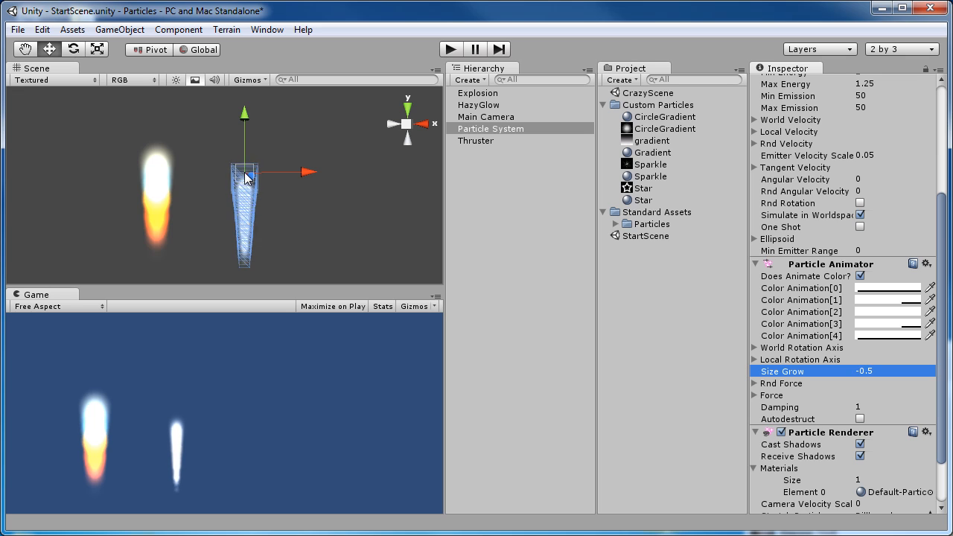
pyautogui.keyDown('alt'); pyautogui.moveTo(308, 227); pyautogui.dragTo(350, 221); pyautogui.keyUp('alt')
pyautogui.scroll(5, 272, 218)
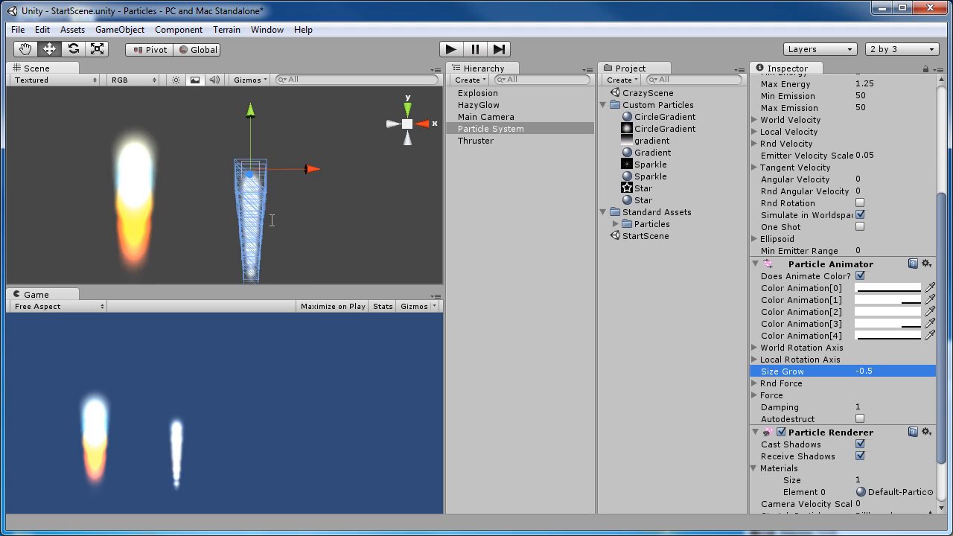
pyautogui.moveTo(944, 235); pyautogui.dragTo(951, 210)
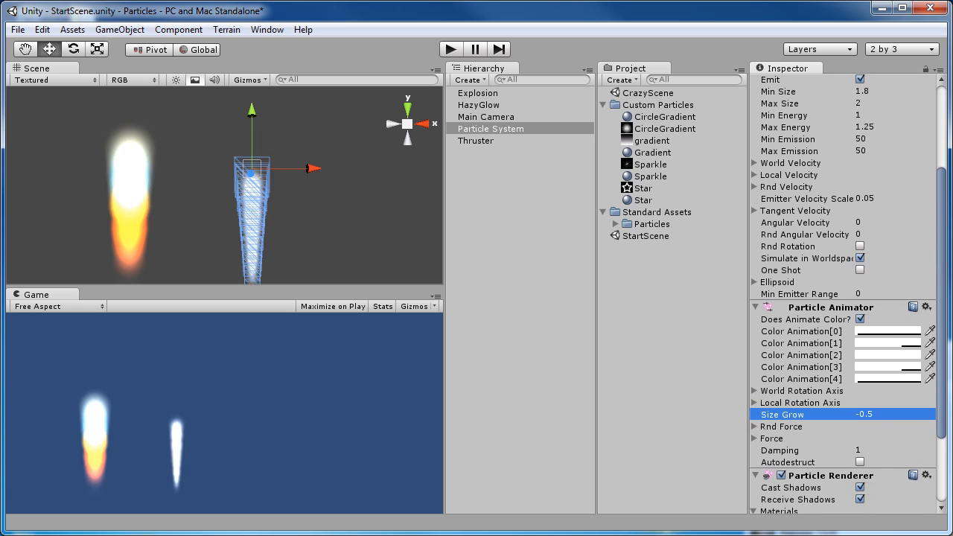
pyautogui.keyDown('alt'); pyautogui.moveTo(292, 231); pyautogui.dragTo(152, 226); pyautogui.keyUp('alt')
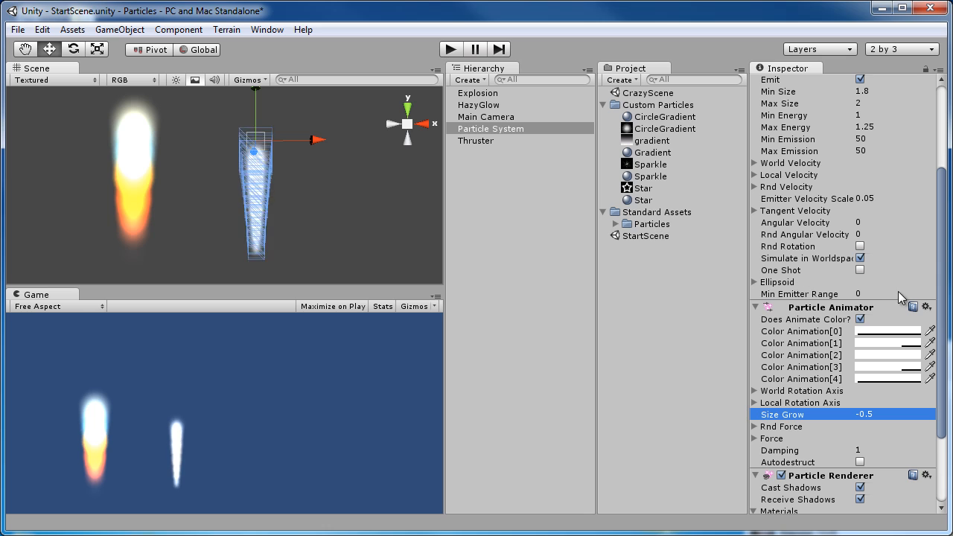
# Set Color Animation[0] to light pink (R 248, G 188, B 255) and Color Animation[1] to purple (R 188, G 101, B 245)
pyautogui.moveTo(944, 308); pyautogui.dragTo(943, 332)
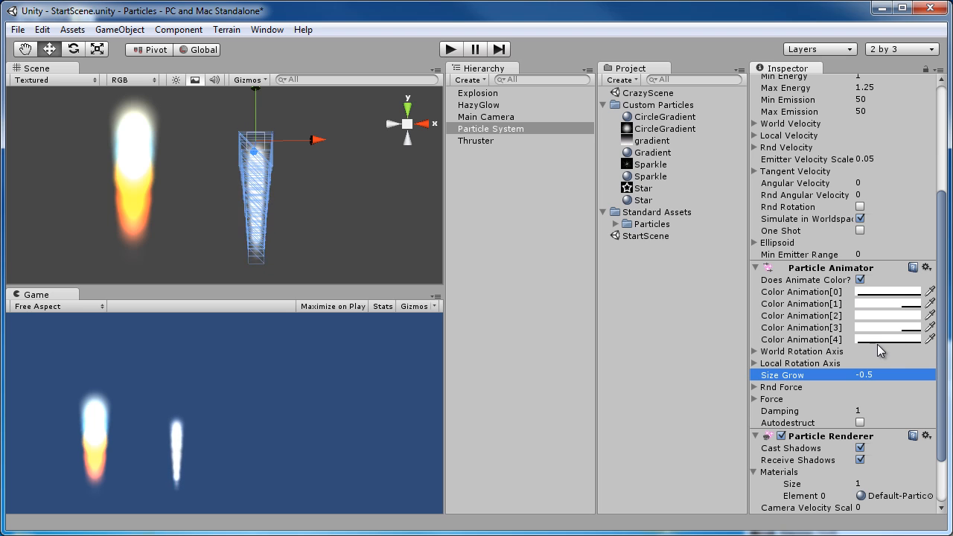
pyautogui.click(895, 297)
pyautogui.moveTo(129, 164); pyautogui.dragTo(130, 79)
pyautogui.click(43, 60)
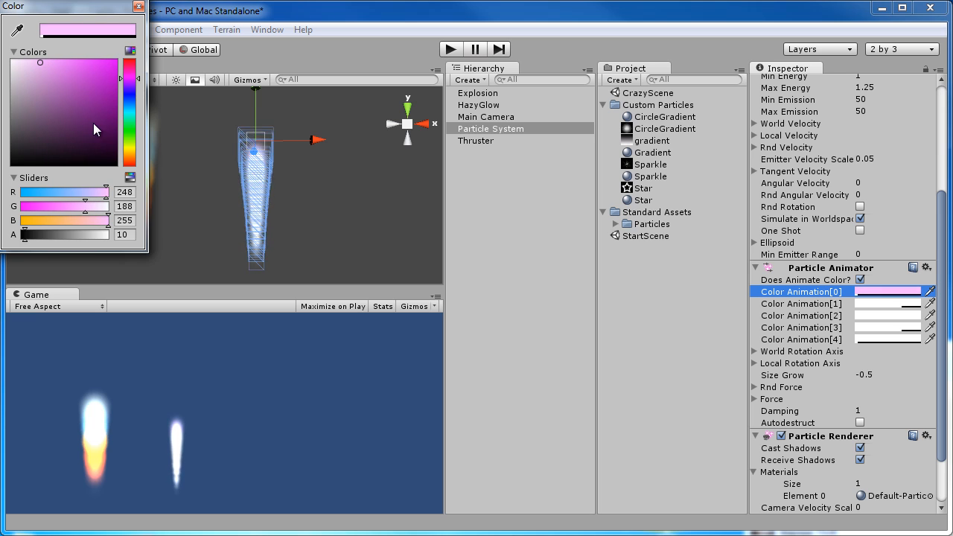
pyautogui.click(138, 8)
pyautogui.click(903, 304)
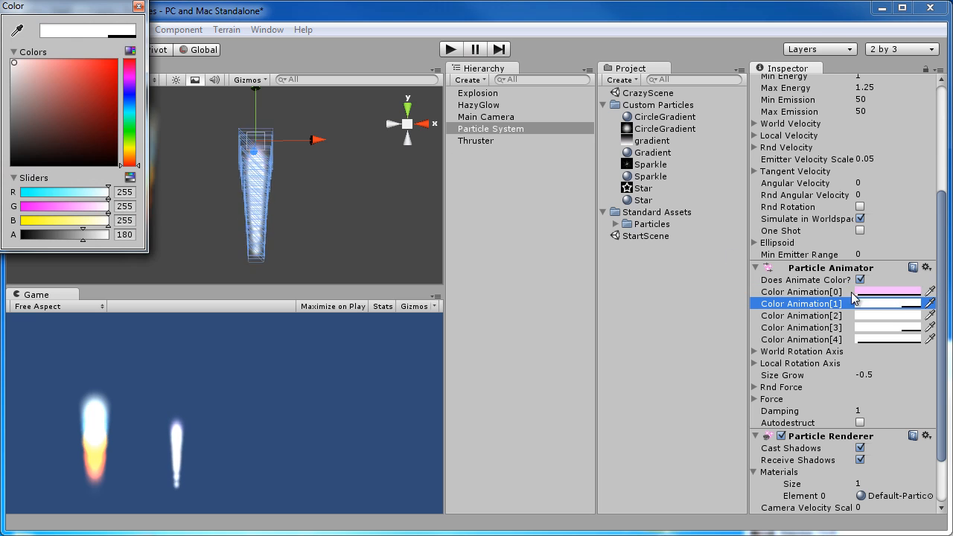
pyautogui.click(130, 85)
pyautogui.click(75, 67)
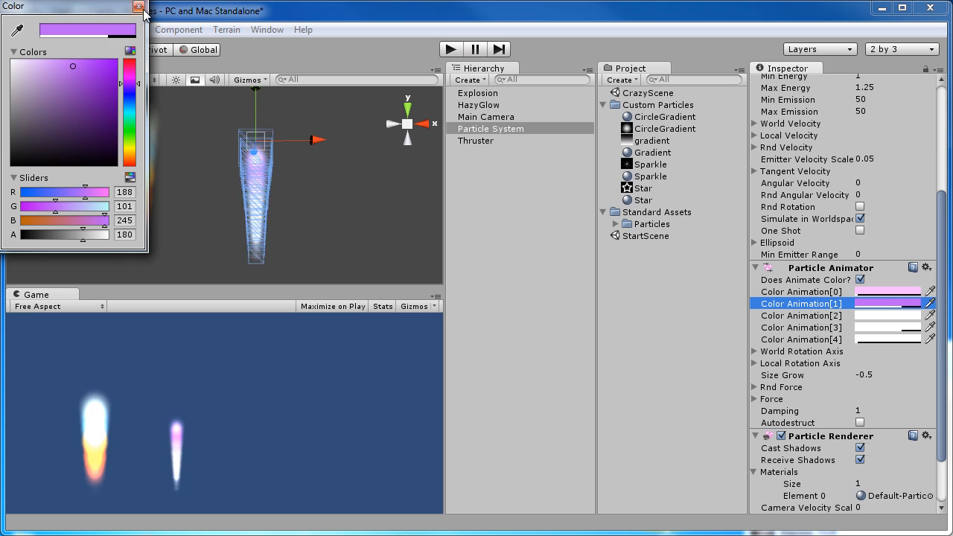
pyautogui.click(139, 7)
# Set Color Animation[2] to blue (R 63, G 124, B 215) and Color Animation[3] to green (R 56, G 192, B 65)
pyautogui.click(893, 316)
pyautogui.click(130, 102)
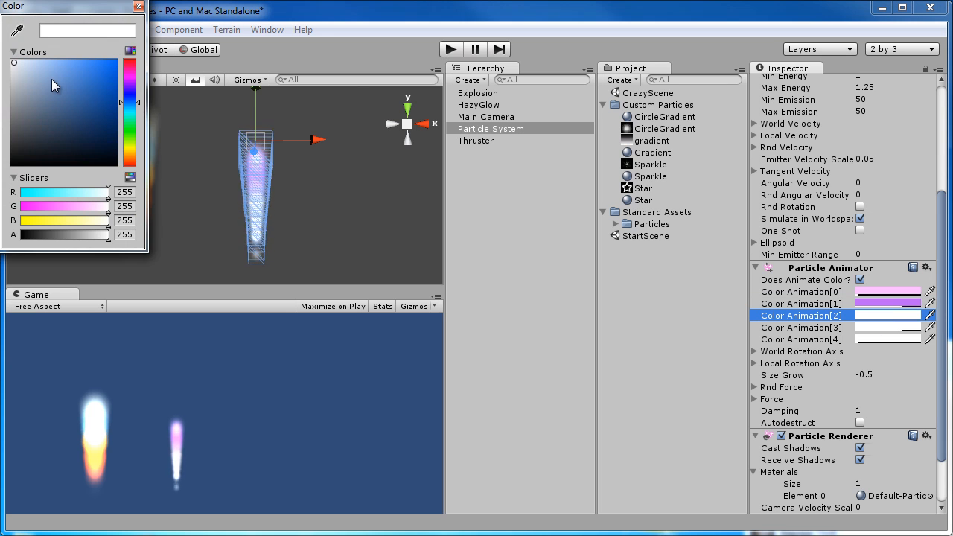
pyautogui.click(85, 76)
pyautogui.click(139, 8)
pyautogui.click(900, 327)
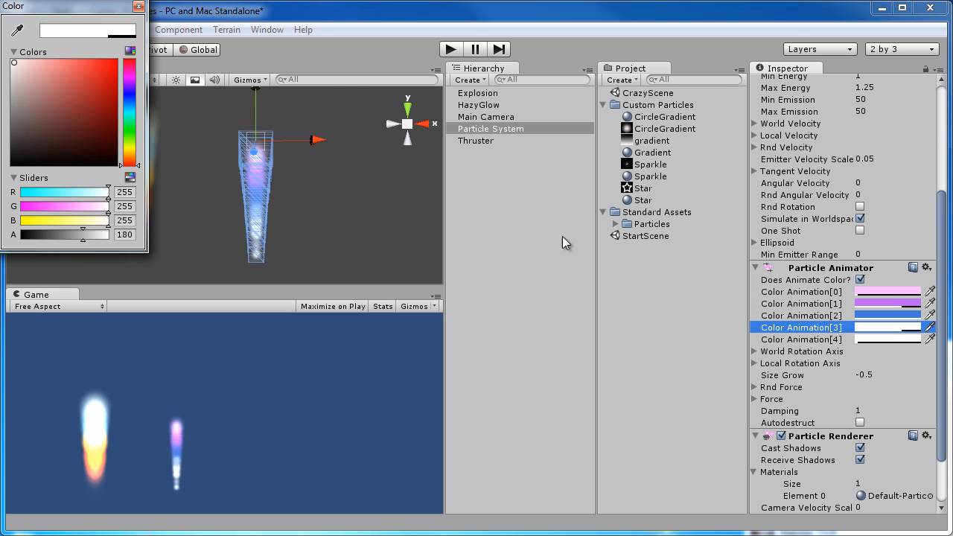
pyautogui.click(129, 138)
pyautogui.click(109, 101)
pyautogui.click(139, 8)
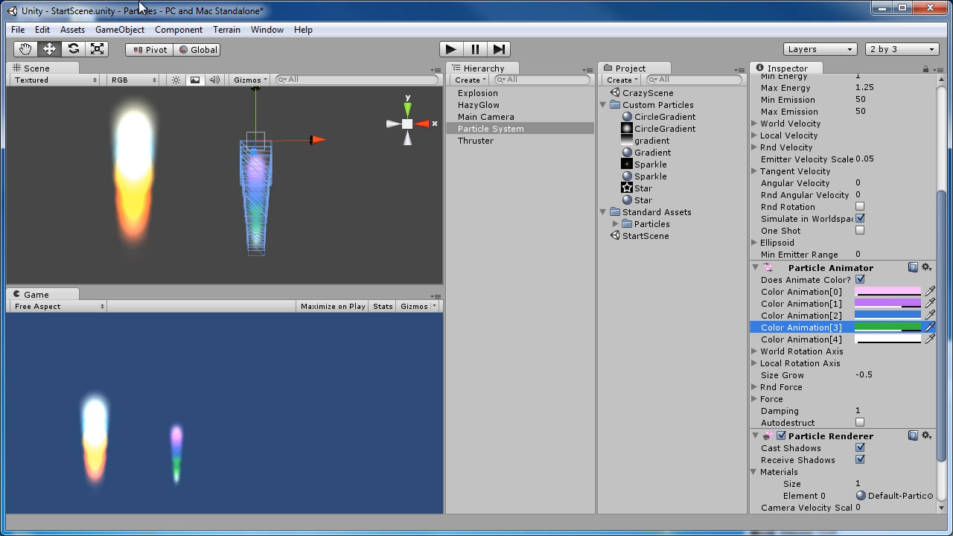
# Set Color Animation[4] to a very dark grey-brown and view the coloured stream closer
pyautogui.click(891, 338)
pyautogui.moveTo(46, 135); pyautogui.dragTo(29, 133)
pyautogui.click(139, 8)
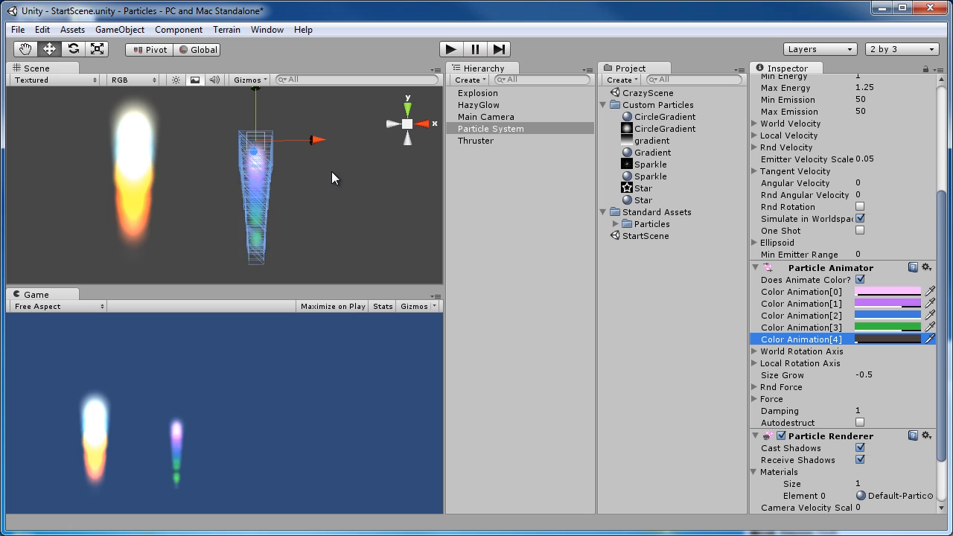
pyautogui.keyDown('alt'); pyautogui.moveTo(322, 175); pyautogui.dragTo(313, 208); pyautogui.keyUp('alt')
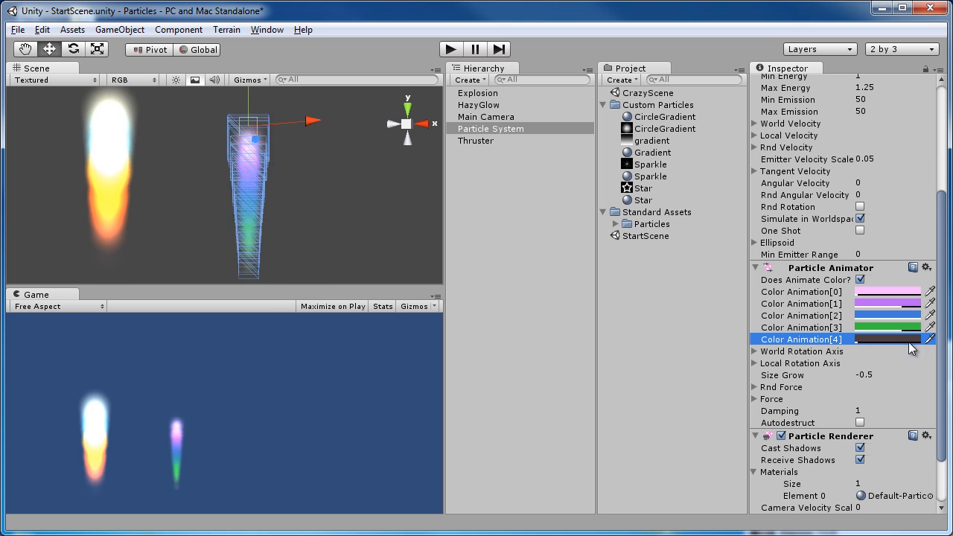
# Change Color Animation[1] to a tan yellow and Color Animation[0] to near white (R 236, G 229, B 238)
pyautogui.click(887, 303)
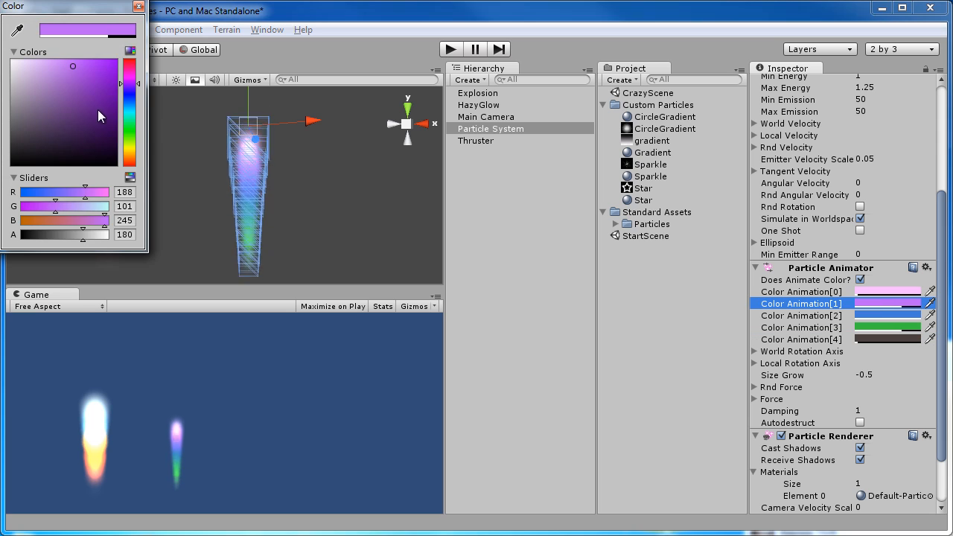
pyautogui.click(129, 149)
pyautogui.click(66, 77)
pyautogui.click(138, 7)
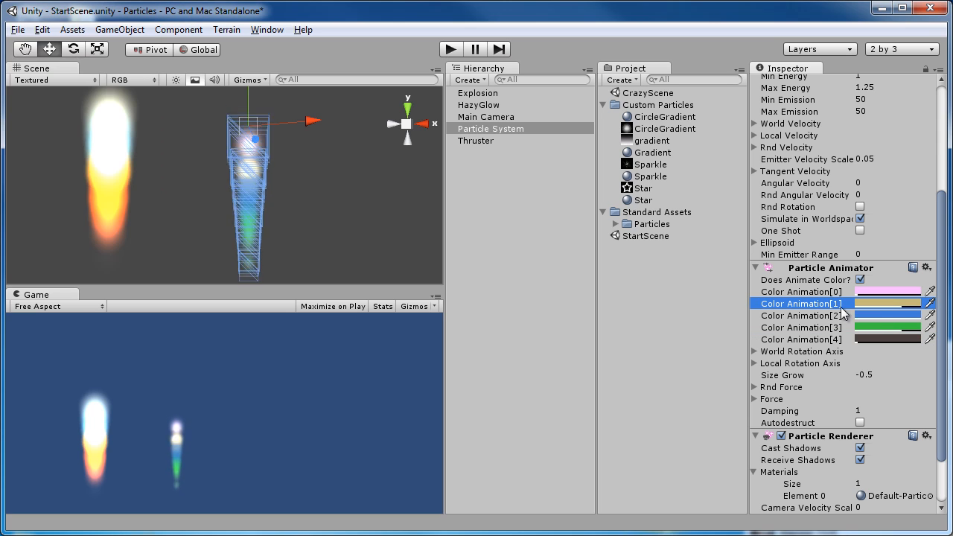
pyautogui.click(904, 289)
pyautogui.moveTo(32, 80); pyautogui.dragTo(18, 70)
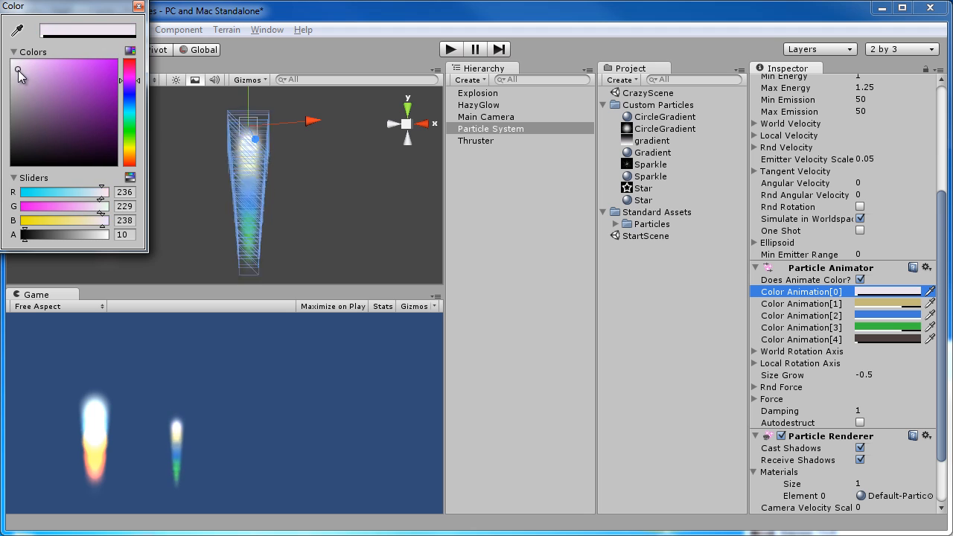
pyautogui.click(138, 7)
# Change Color Animation[2] to orange (R 200, G 116, B 60) and Color Animation[3] to orange (R 213, G 115, B 52)
pyautogui.click(886, 315)
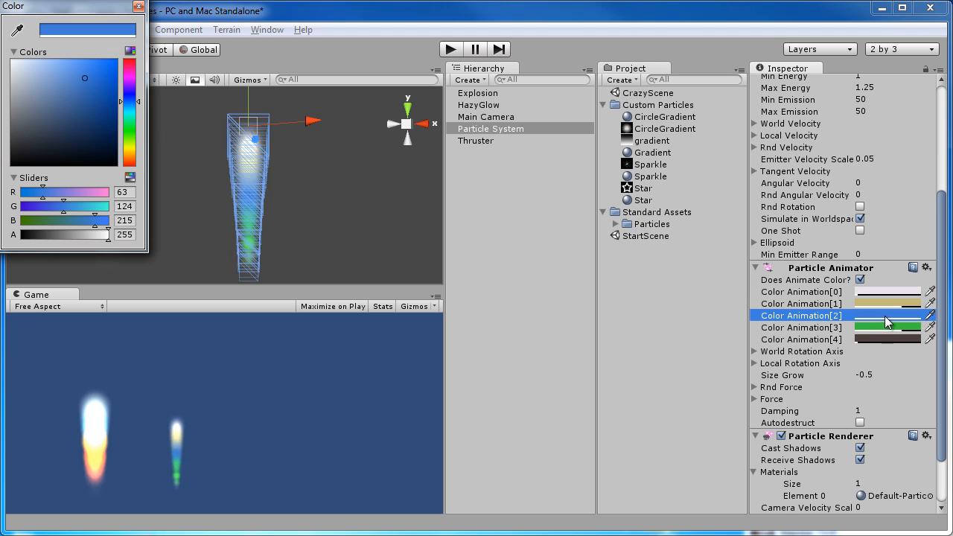
pyautogui.click(129, 158)
pyautogui.click(81, 96)
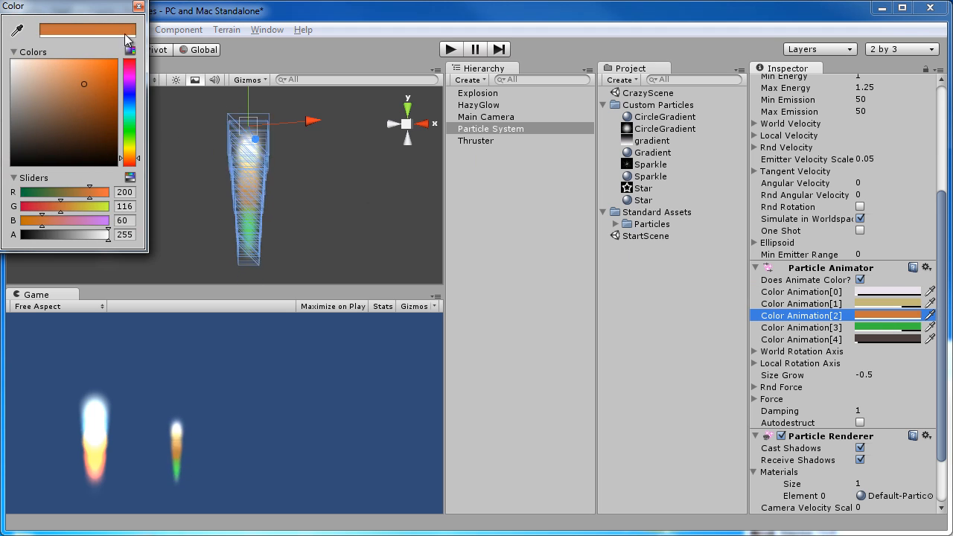
pyautogui.click(139, 7)
pyautogui.click(875, 327)
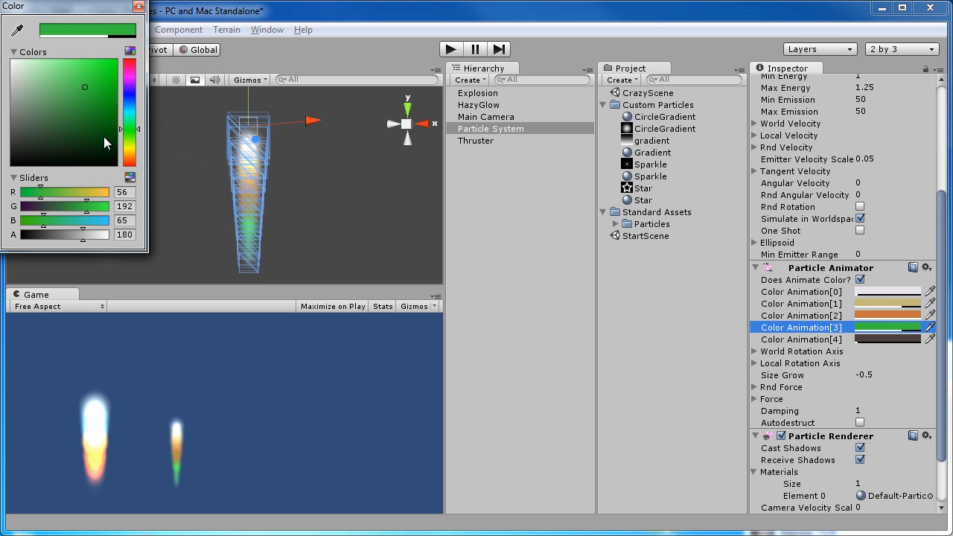
pyautogui.click(132, 156)
pyautogui.click(132, 159)
pyautogui.click(89, 79)
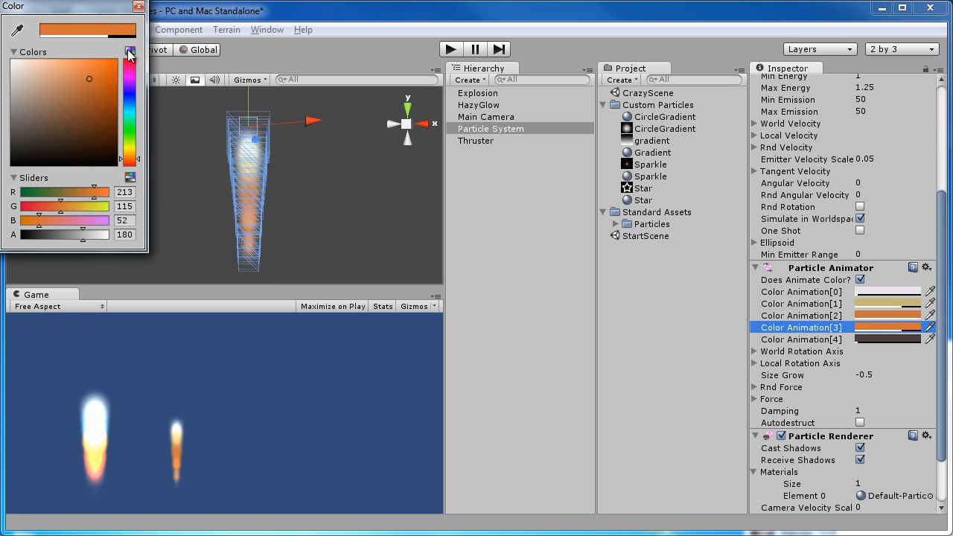
pyautogui.click(138, 7)
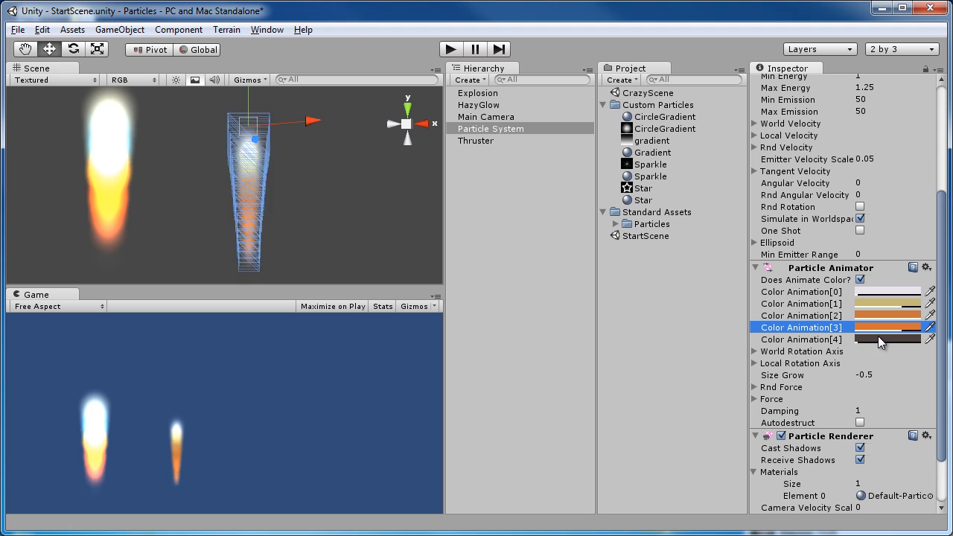
pyautogui.keyDown('alt'); pyautogui.moveTo(273, 212); pyautogui.dragTo(311, 216); pyautogui.keyUp('alt')
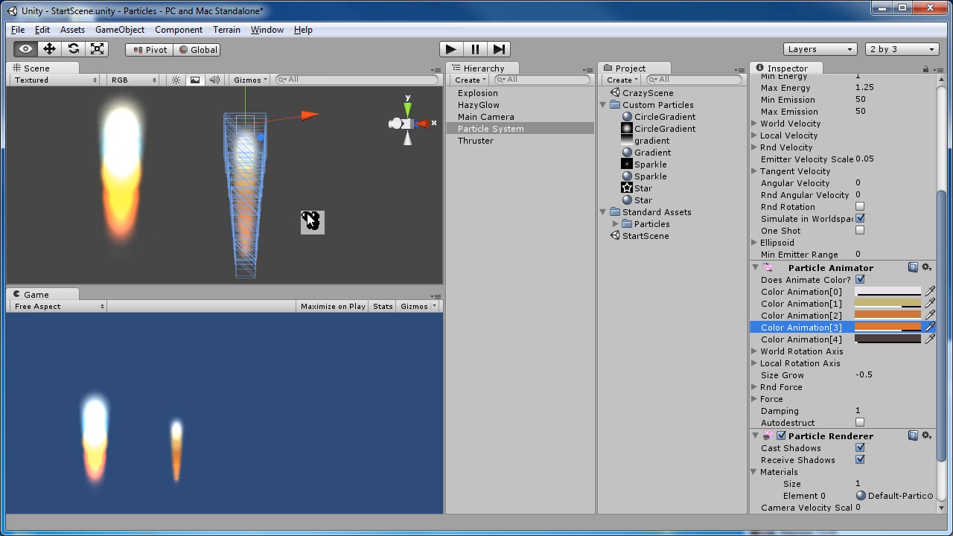
# Set Color Animation[0] to near white (R 234, G 227, B 236) with alpha 20 and review the colour of Color Animation[4]
pyautogui.scroll(2, 947, 248)
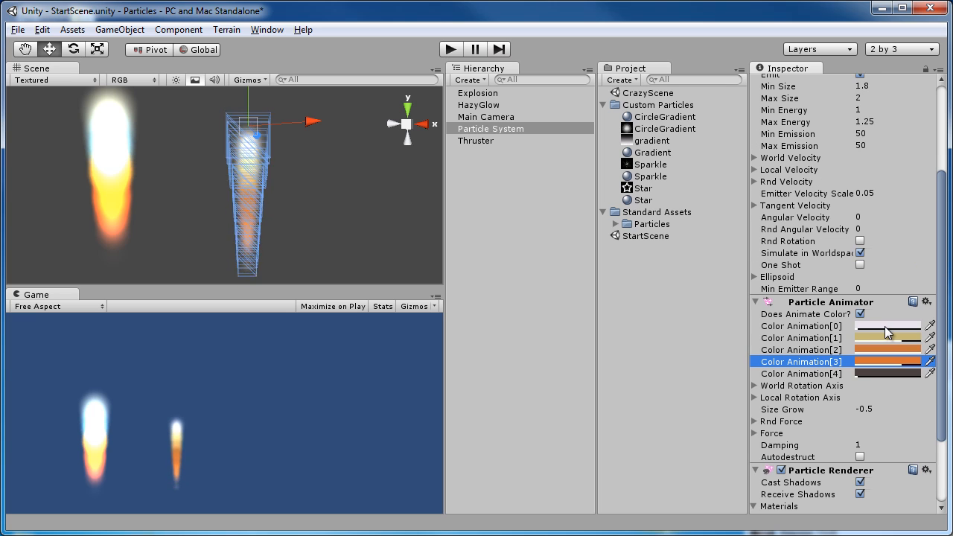
pyautogui.click(885, 326)
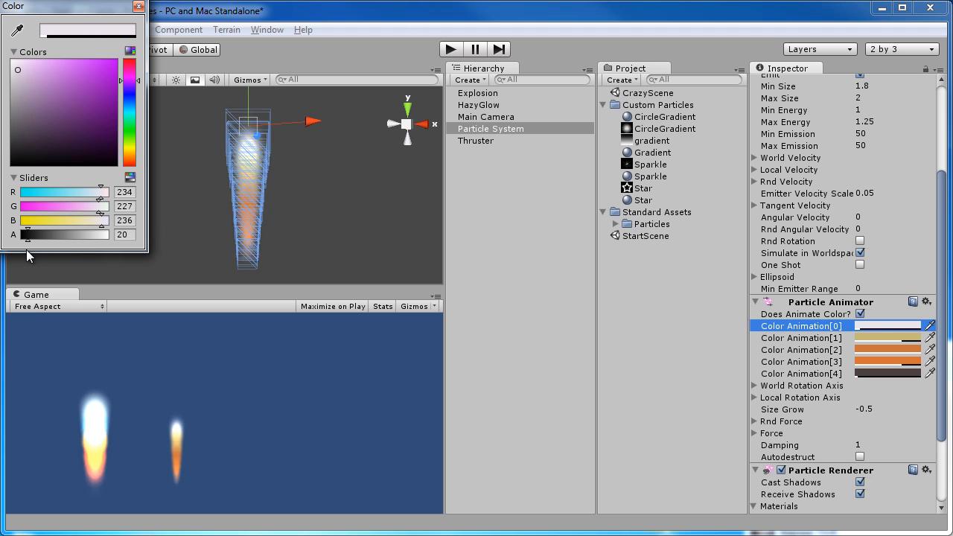
pyautogui.click(138, 6)
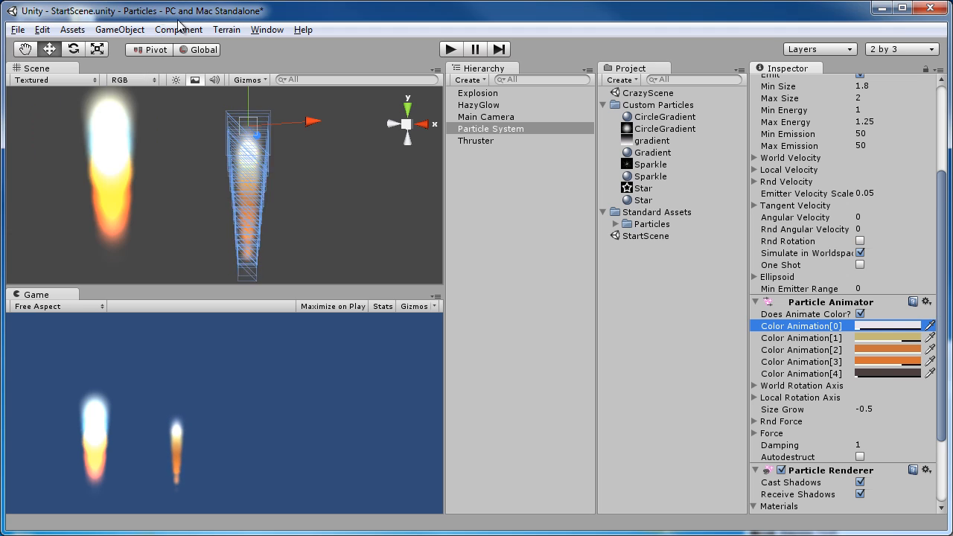
pyautogui.click(886, 374)
pyautogui.click(139, 6)
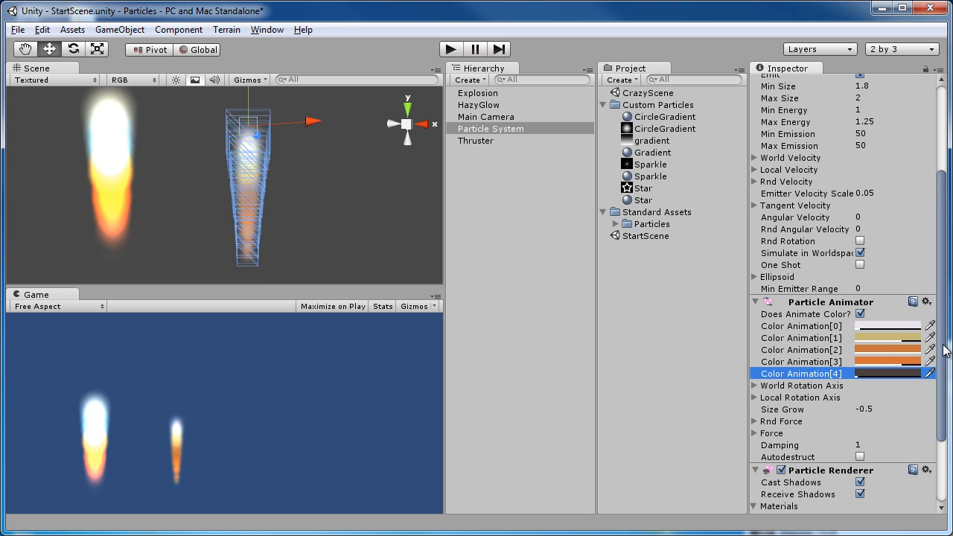
# Set the new Particle System's Min Emission to 100 and Max Emission to 250
pyautogui.scroll(4, 946, 350)
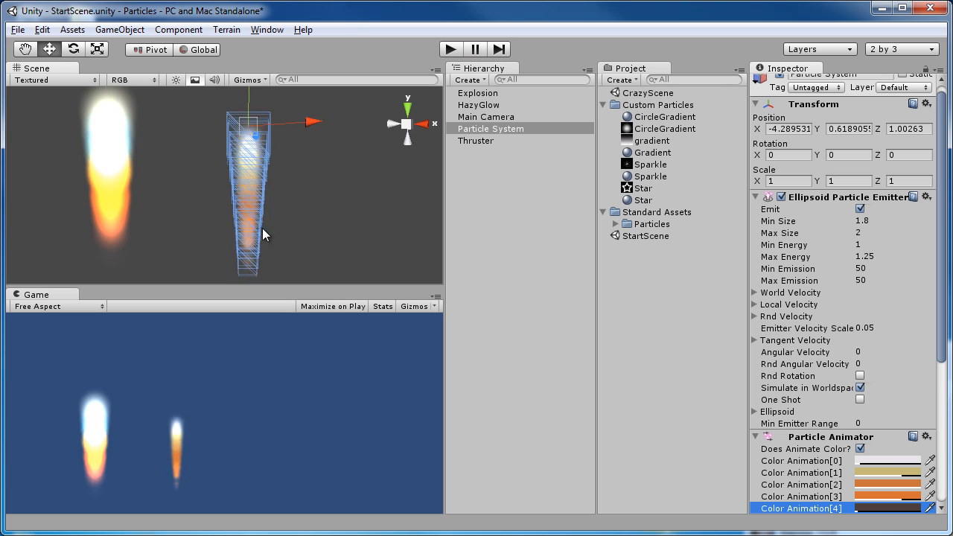
pyautogui.keyDown('alt'); pyautogui.moveTo(304, 221); pyautogui.dragTo(282, 206); pyautogui.keyUp('alt')
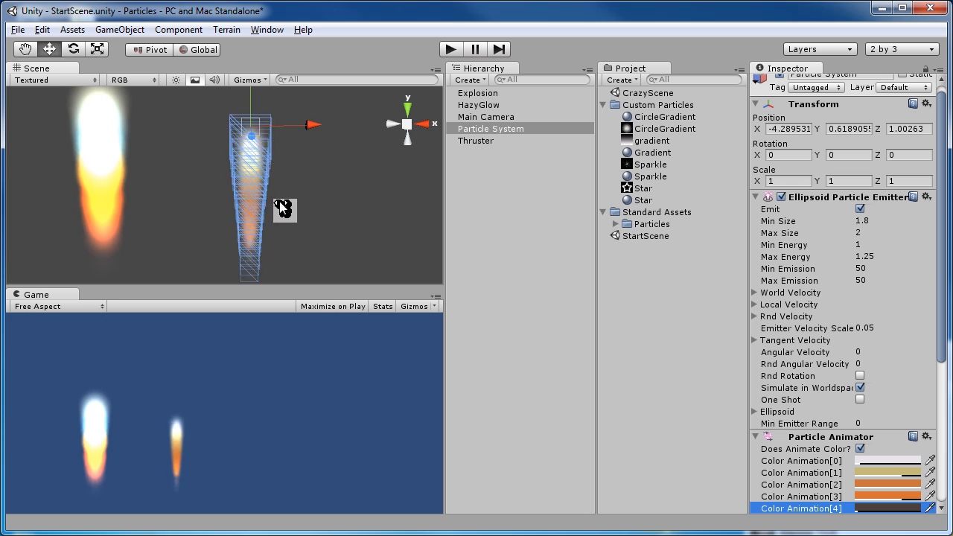
pyautogui.click(863, 268)
pyautogui.click(869, 282)
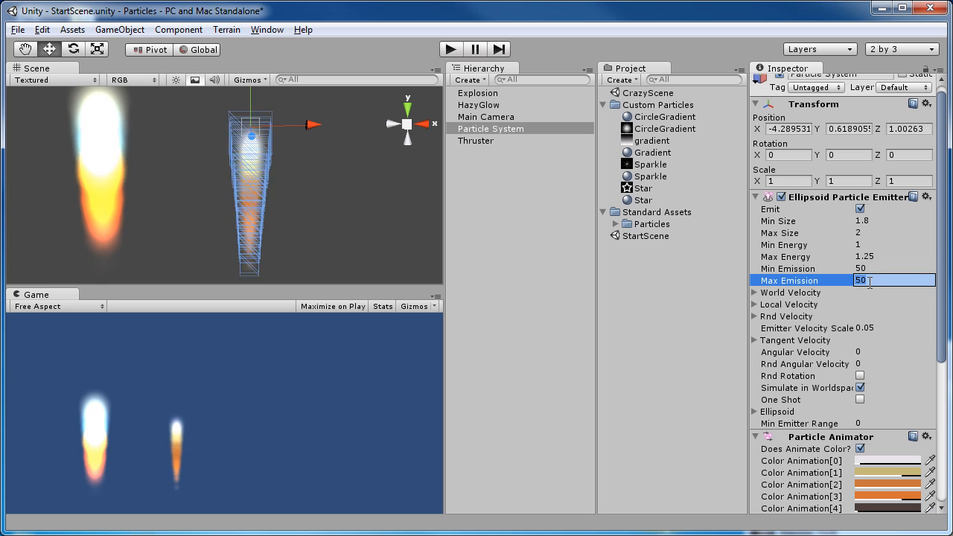
pyautogui.hotkey('shift', 'Tab')
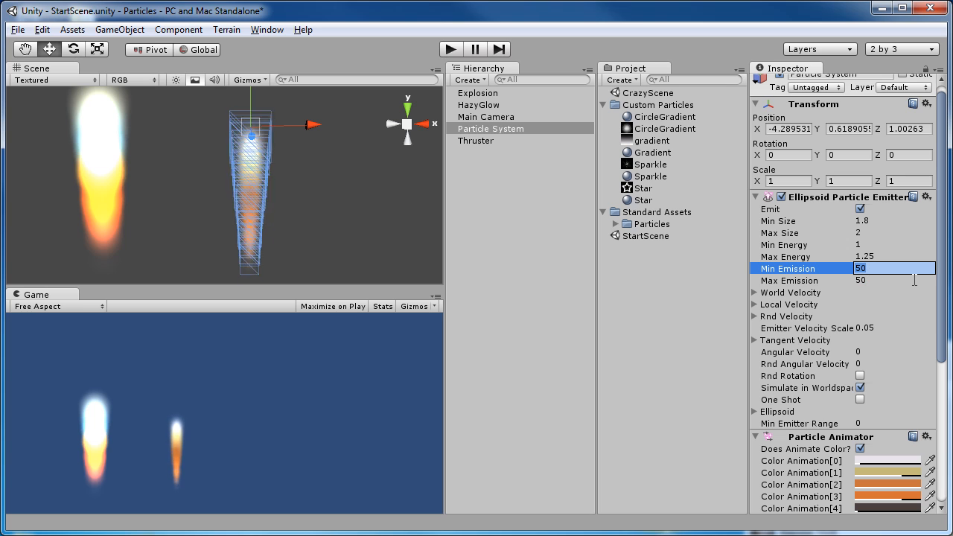
pyautogui.write('100')
pyautogui.press('Tab')
pyautogui.write('250')
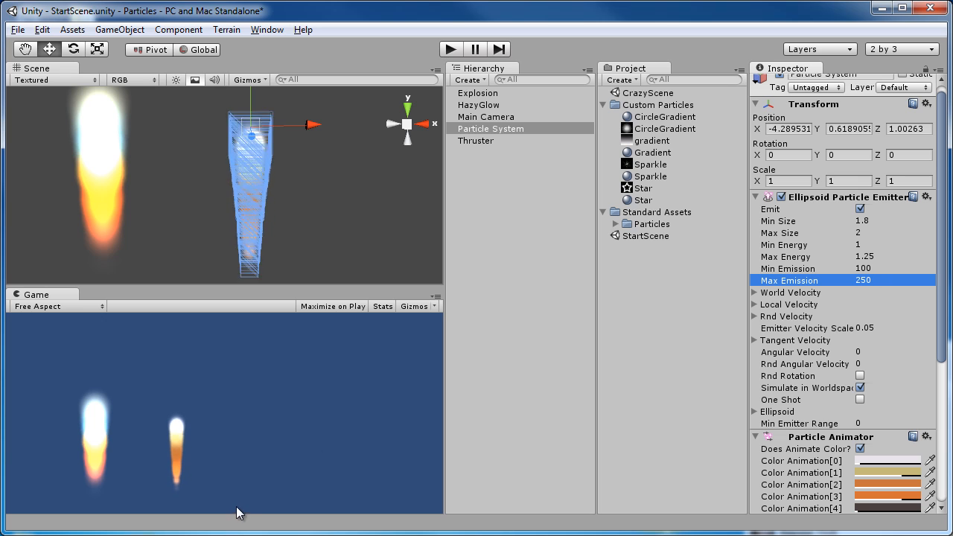
# Set the Particle System's Min Emission to 5 while keeping Max Emission at 250
pyautogui.keyDown('alt'); pyautogui.moveTo(300, 228); pyautogui.dragTo(350, 208); pyautogui.keyUp('alt')
pyautogui.click(883, 274)
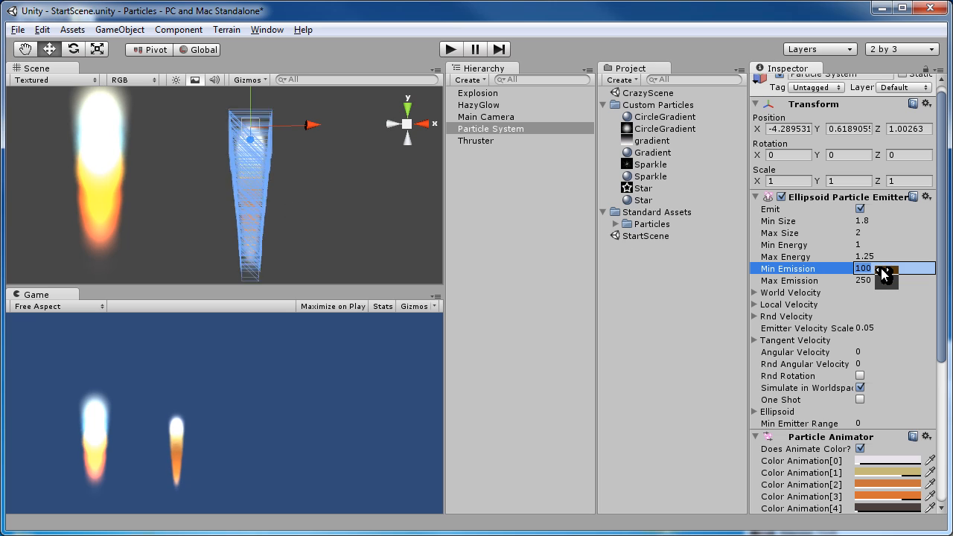
pyautogui.press('Tab')
pyautogui.press('Return')
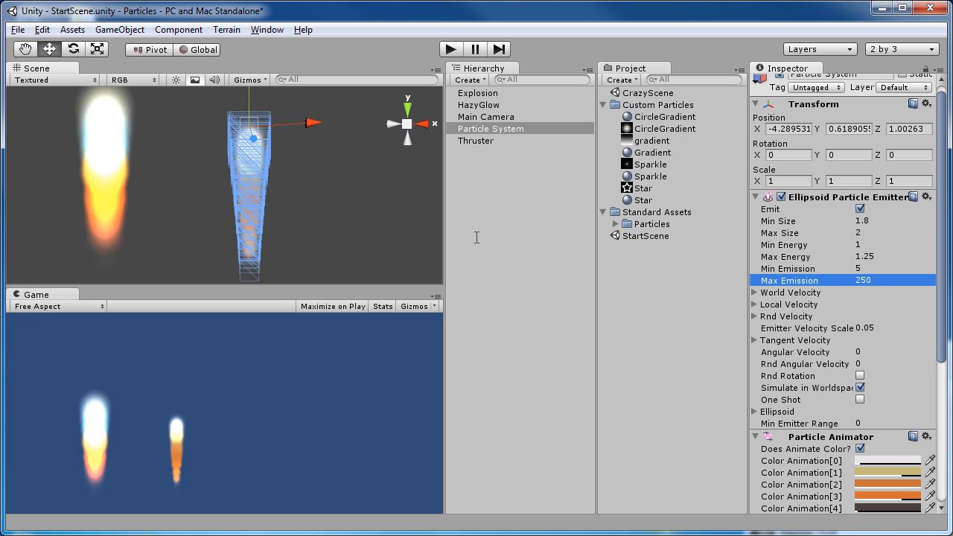
# Set the Particle System's Min Emission to 200 and view the denser flame beside the Thruster
pyautogui.click(870, 268)
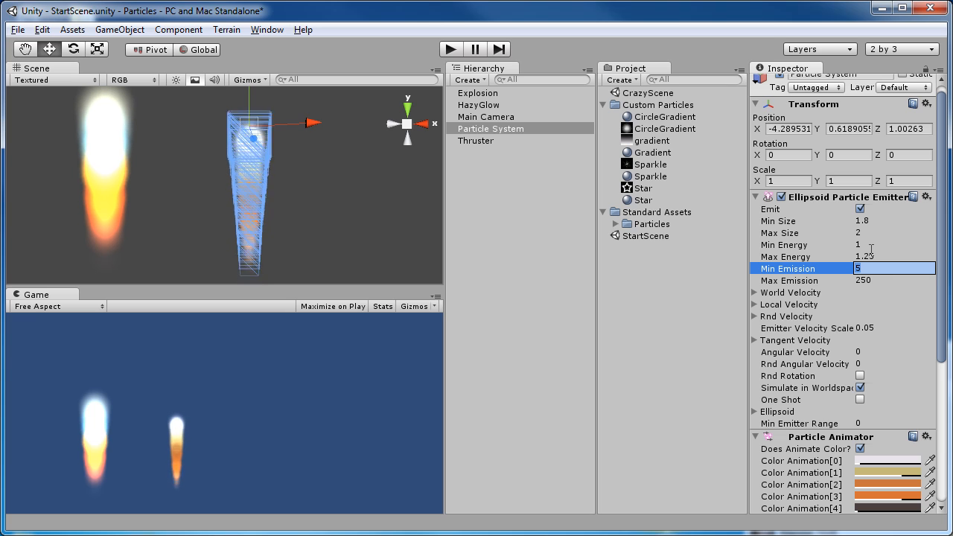
pyautogui.write('200')
pyautogui.press('Return')
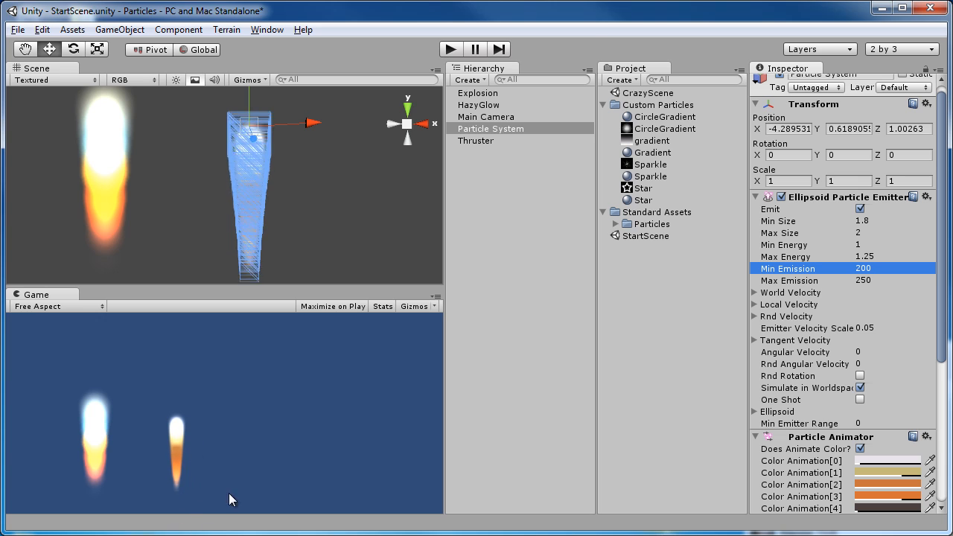
pyautogui.keyDown('alt'); pyautogui.moveTo(239, 260); pyautogui.dragTo(257, 220); pyautogui.keyUp('alt')
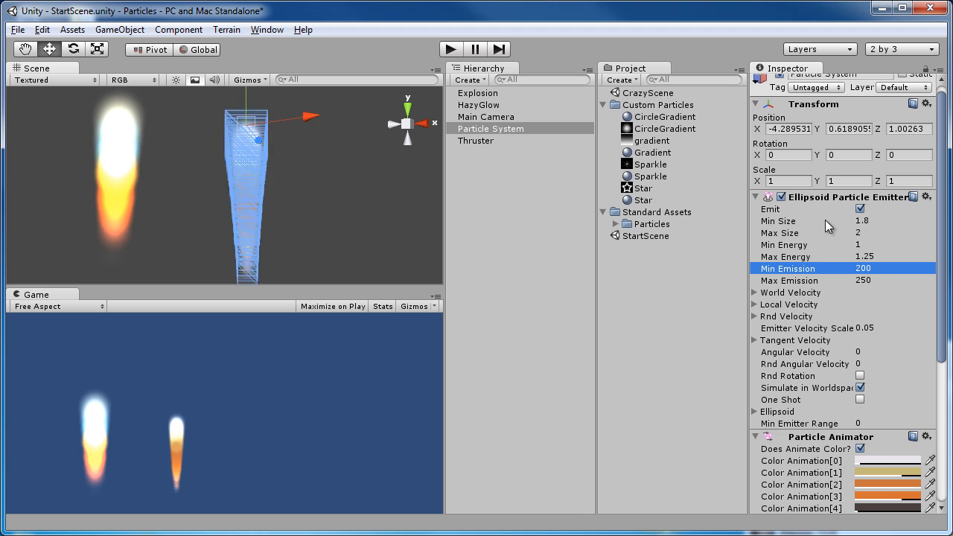
pyautogui.moveTo(296, 181)
pyautogui.keyDown('alt'); pyautogui.mouseDown()
pyautogui.moveTo(240, 207)
pyautogui.moveTo(286, 229)
pyautogui.moveTo(289, 166)
pyautogui.moveTo(303, 198)
pyautogui.mouseUp(); pyautogui.keyUp('alt')
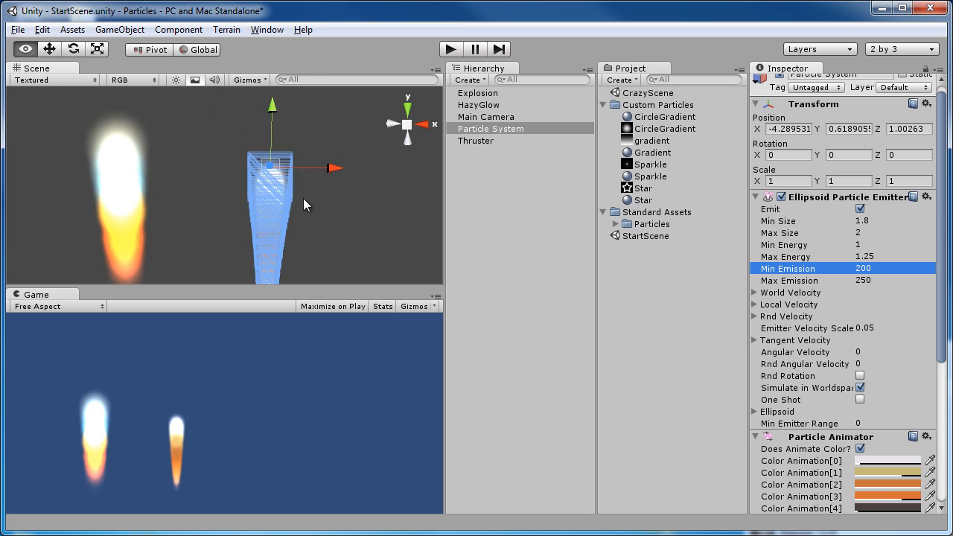
# Examine the emitter and animator settings of the Thruster, the new Particle System and the HazyGlow effect
pyautogui.click(116, 169)
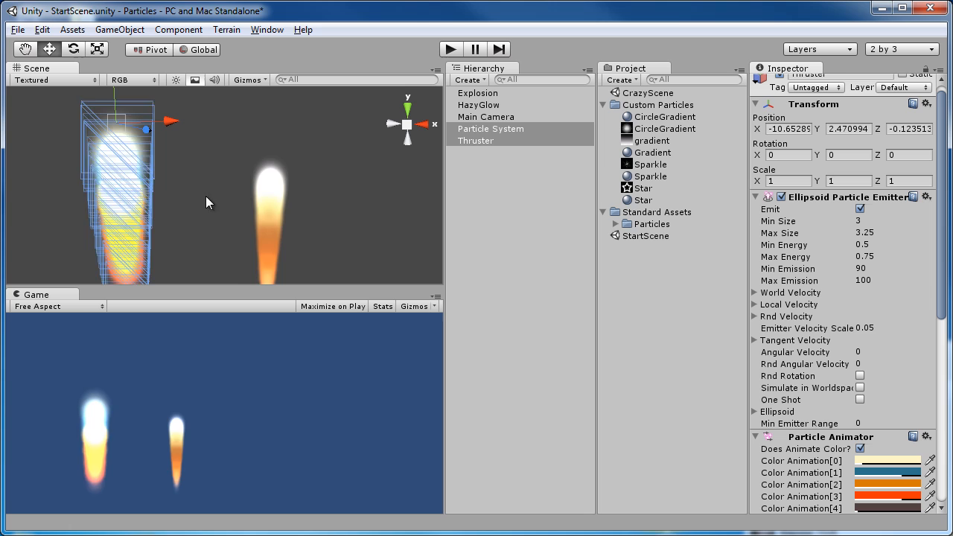
pyautogui.click(277, 184)
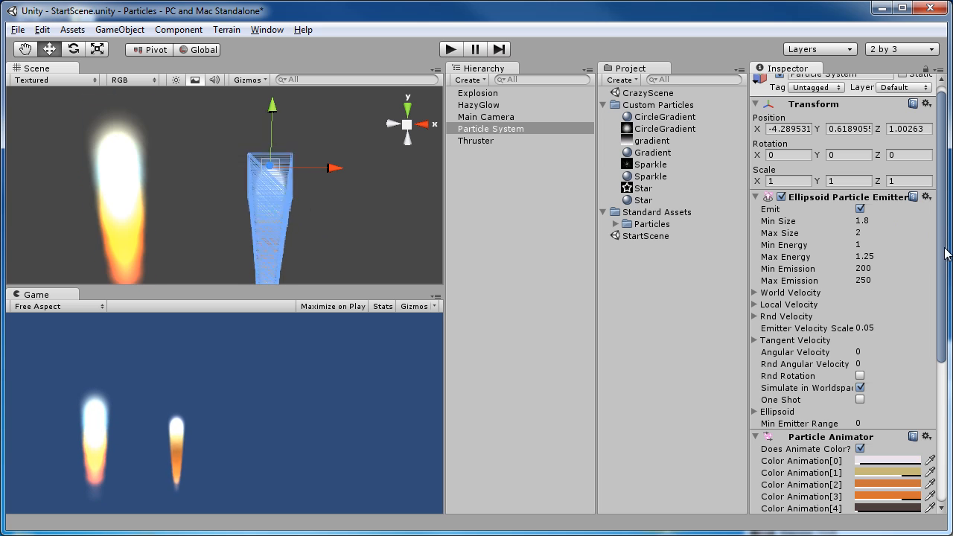
pyautogui.scroll(-3, 942, 241)
pyautogui.scroll(-5, 291, 189)
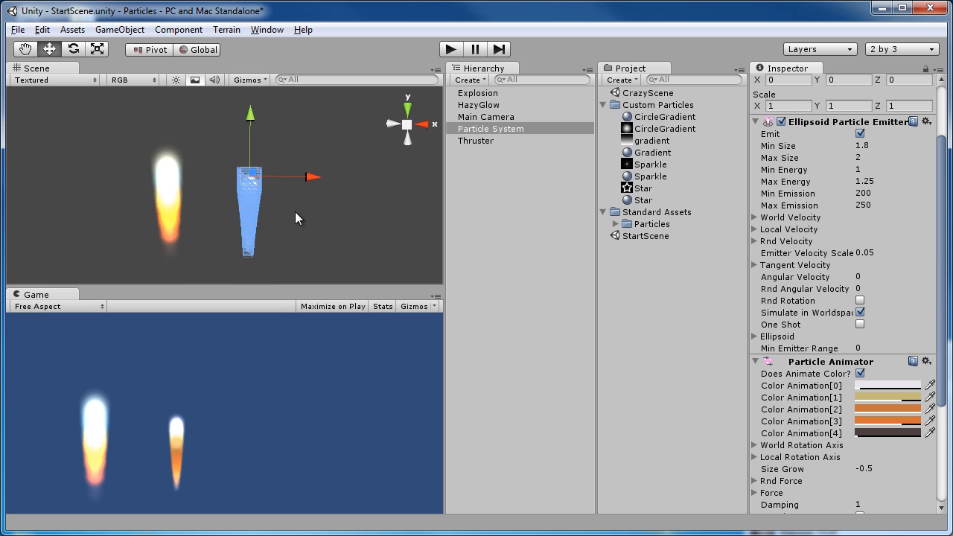
pyautogui.moveTo(381, 194); pyautogui.dragTo(147, 170, button='middle')
pyautogui.moveTo(285, 177); pyautogui.dragTo(68, 211, button='middle')
pyautogui.click(232, 177)
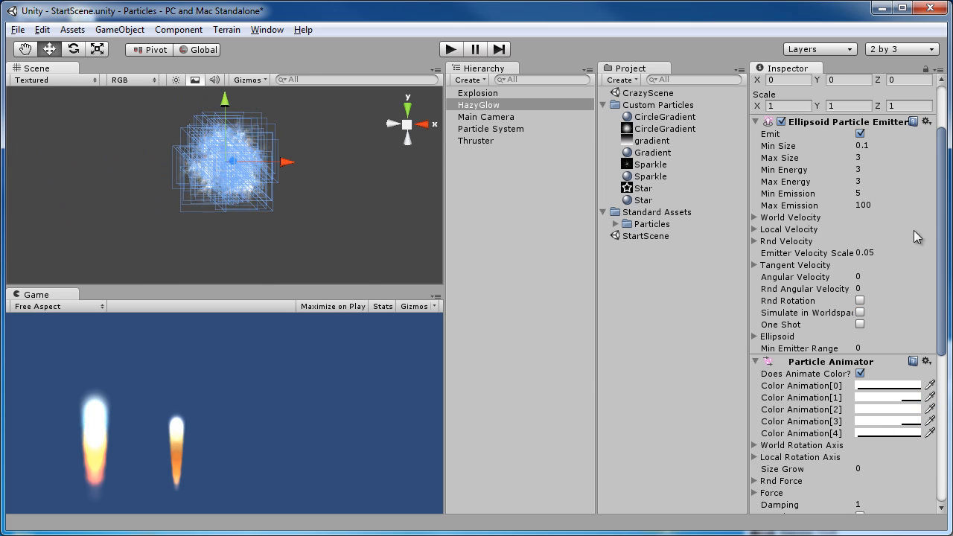
pyautogui.scroll(-10, 841, 298)
pyautogui.moveTo(946, 399); pyautogui.dragTo(944, 210)
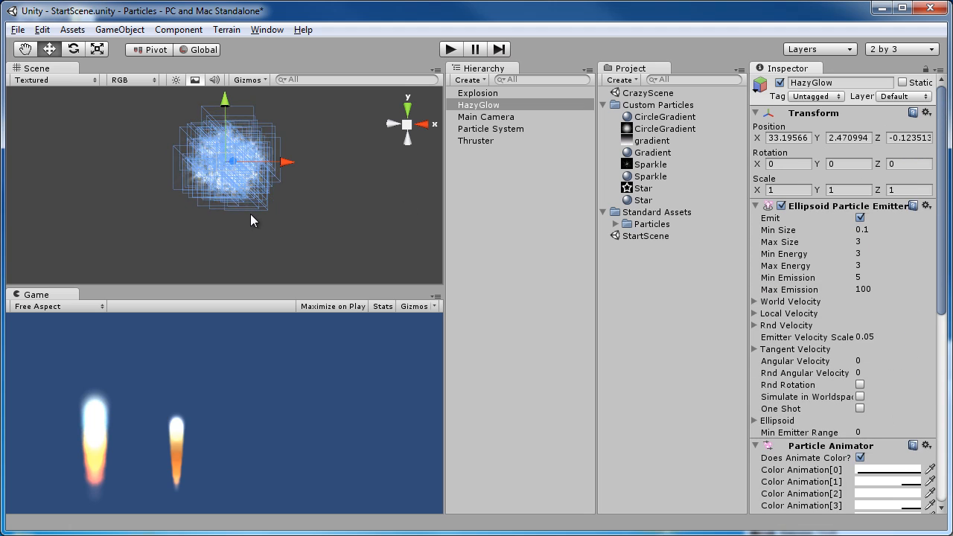
pyautogui.moveTo(276, 211); pyautogui.dragTo(267, 200, button='middle')
pyautogui.scroll(-5, 266, 212)
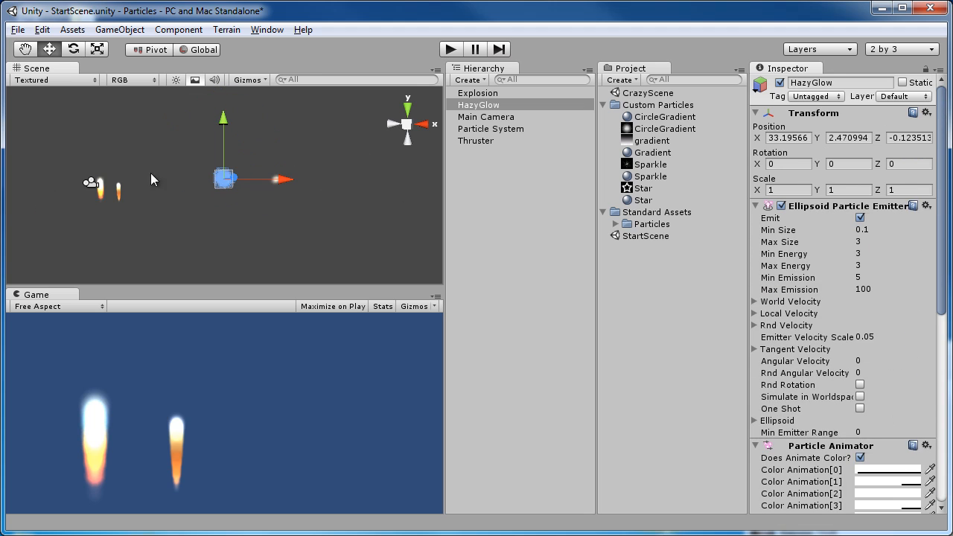
# Move the Particle System and Thruster together back and forth along X, leaving the Particle System at about X -9.73
pyautogui.click(95, 185)
pyautogui.click(205, 229)
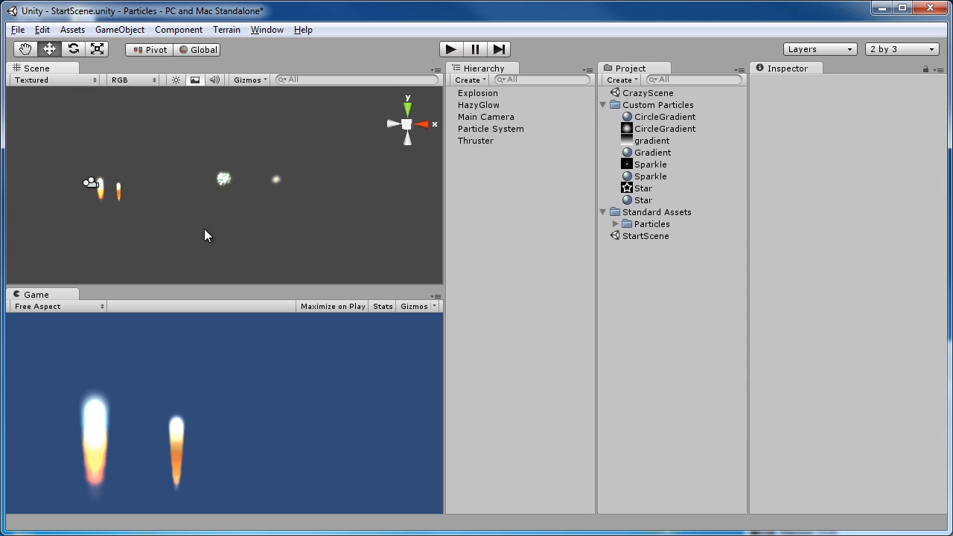
pyautogui.click(130, 176)
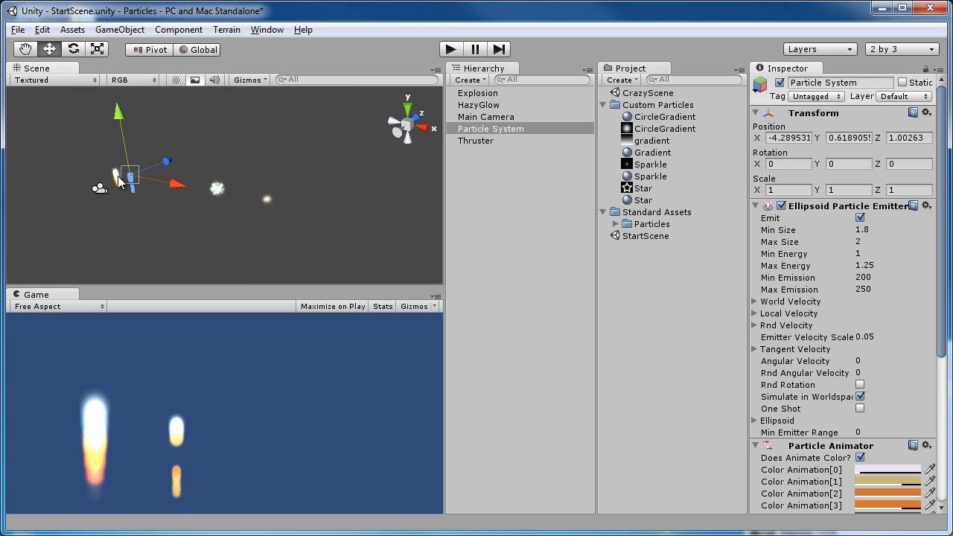
pyautogui.keyDown('shift'); pyautogui.click(117, 179); pyautogui.keyUp('shift')
pyautogui.moveTo(149, 179)
pyautogui.mouseDown()
pyautogui.moveTo(103, 176)
pyautogui.moveTo(131, 178)
pyautogui.moveTo(134, 188)
pyautogui.mouseUp()
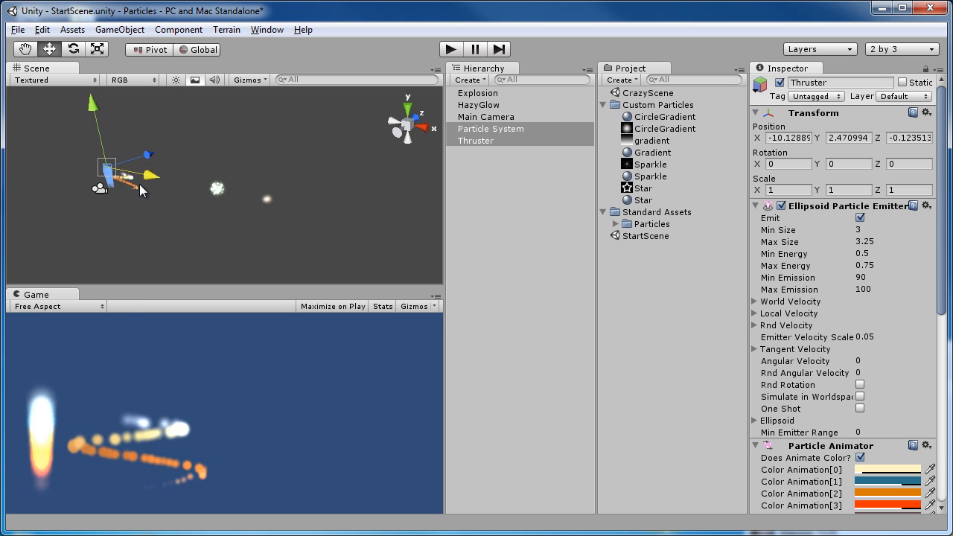
pyautogui.click(135, 194)
# Frame the Particle System and move it back and forth along X to about -7.41, and shift the Thruster slightly along X
pyautogui.click(121, 175)
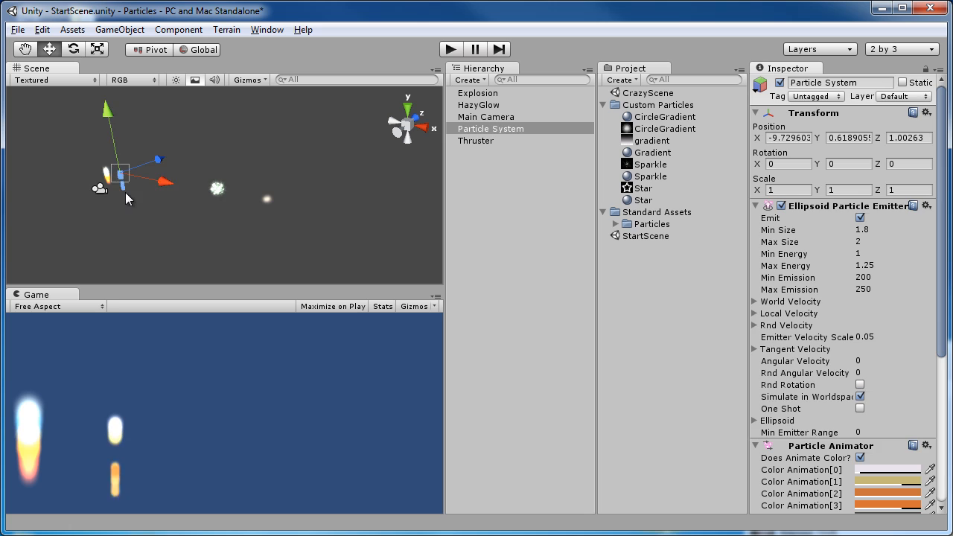
pyautogui.press('f')
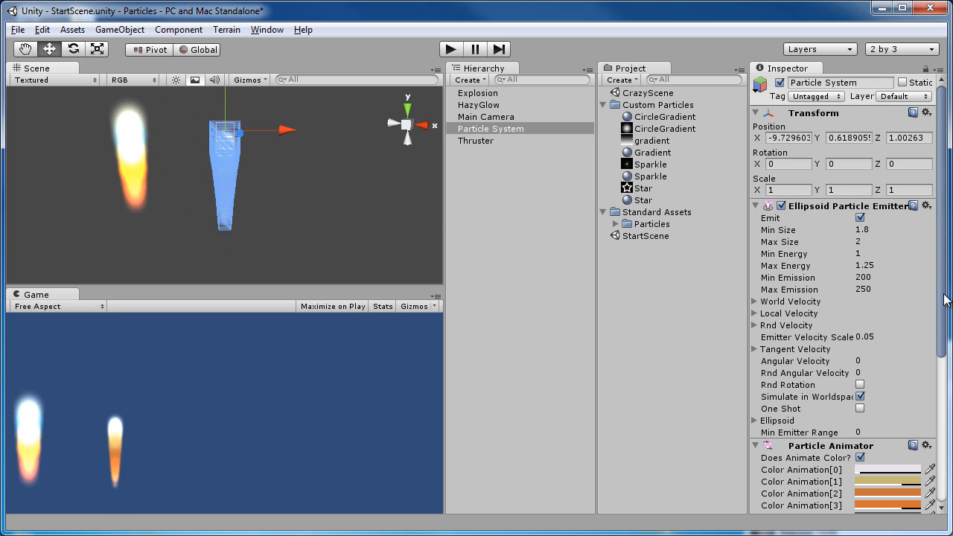
pyautogui.moveTo(943, 289); pyautogui.dragTo(940, 308)
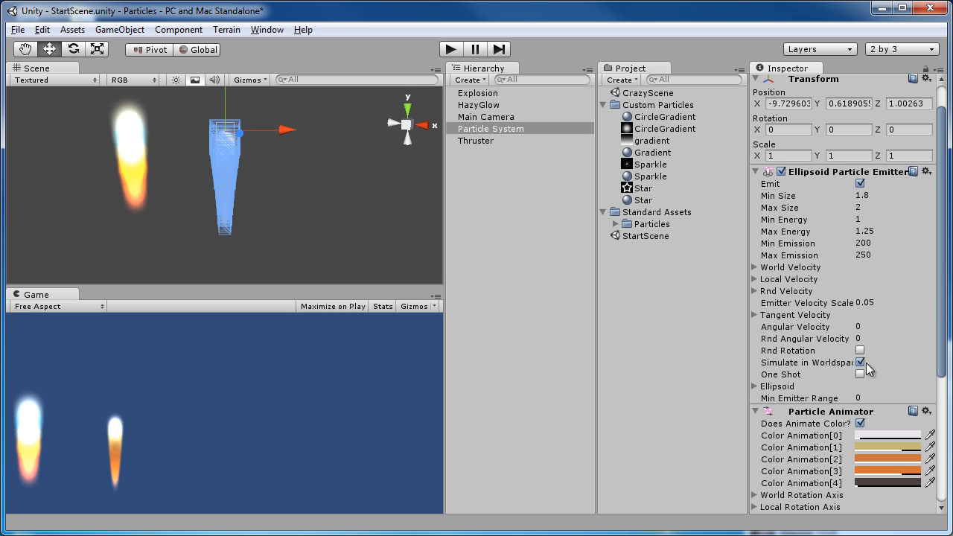
pyautogui.keyDown('alt'); pyautogui.moveTo(277, 183); pyautogui.dragTo(248, 209); pyautogui.keyUp('alt')
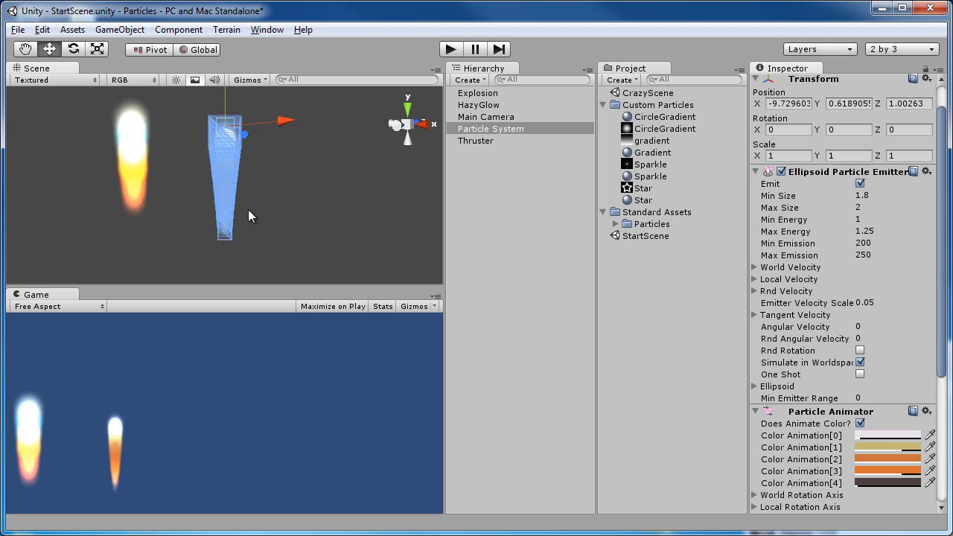
pyautogui.scroll(3, 248, 209)
pyautogui.moveTo(276, 196); pyautogui.dragTo(272, 200, button='middle')
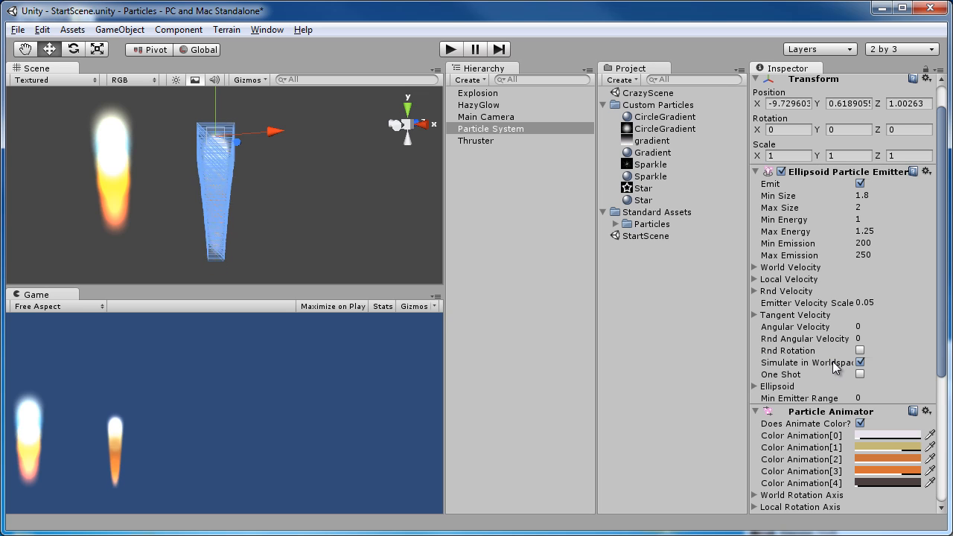
pyautogui.keyDown('alt'); pyautogui.moveTo(246, 195); pyautogui.dragTo(306, 235); pyautogui.keyUp('alt')
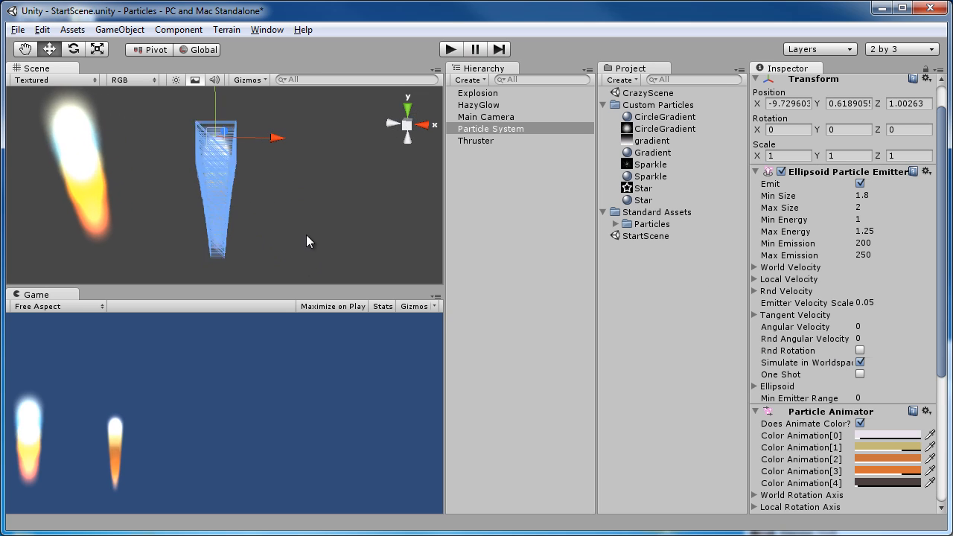
pyautogui.scroll(-1, 306, 235)
pyautogui.moveTo(275, 151); pyautogui.dragTo(310, 232)
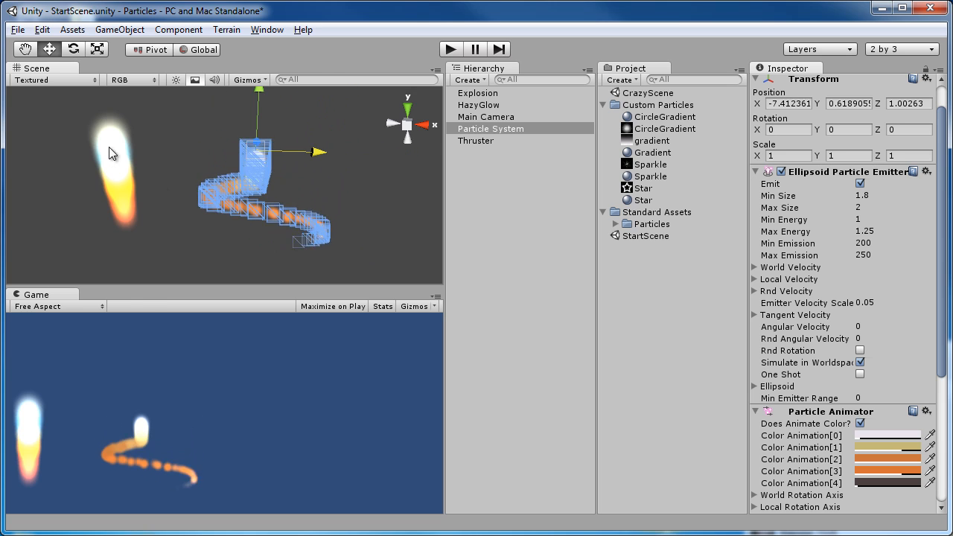
pyautogui.click(111, 151)
pyautogui.moveTo(162, 119); pyautogui.dragTo(163, 158)
# Turn off Simulate in Worldspace for the Particle System and move it back and forth along X to about -7.43
pyautogui.click(258, 156)
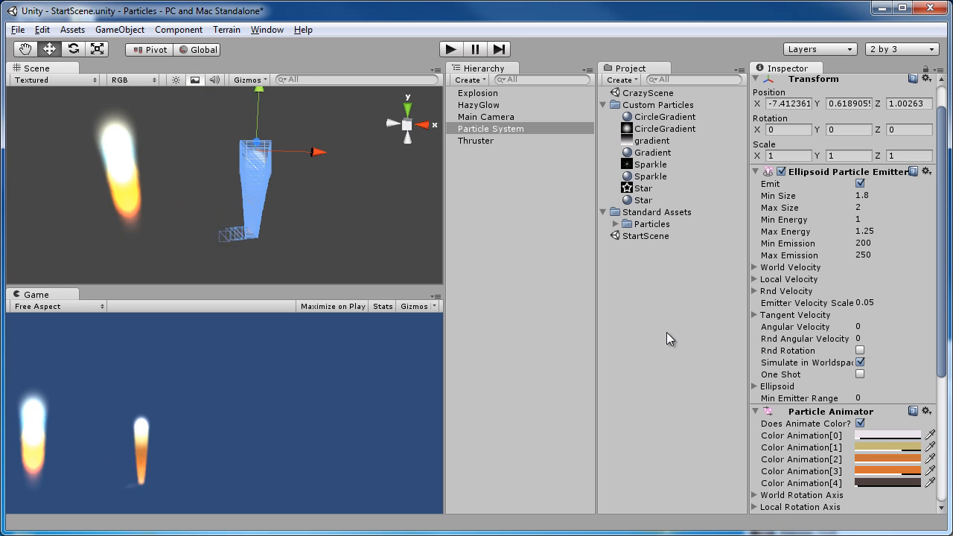
pyautogui.click(860, 363)
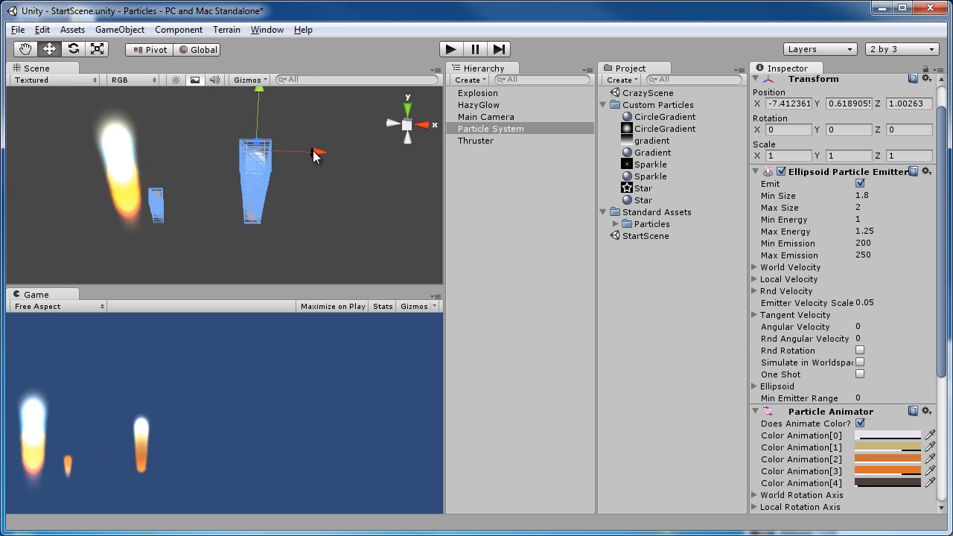
pyautogui.moveTo(318, 152); pyautogui.dragTo(313, 193)
# Turn Simulate in Worldspace back on and move the Particle System along X to about -8.19
pyautogui.click(859, 363)
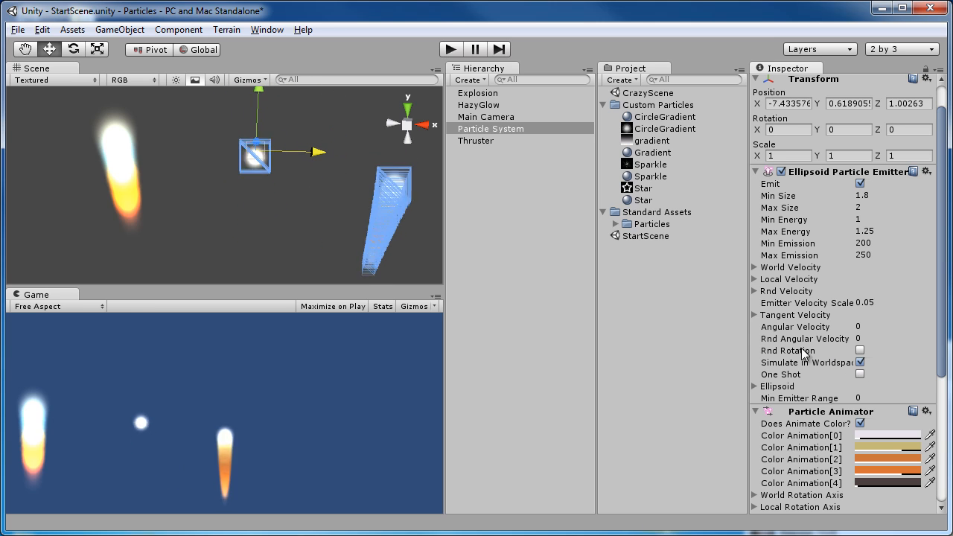
pyautogui.moveTo(318, 152); pyautogui.dragTo(291, 187)
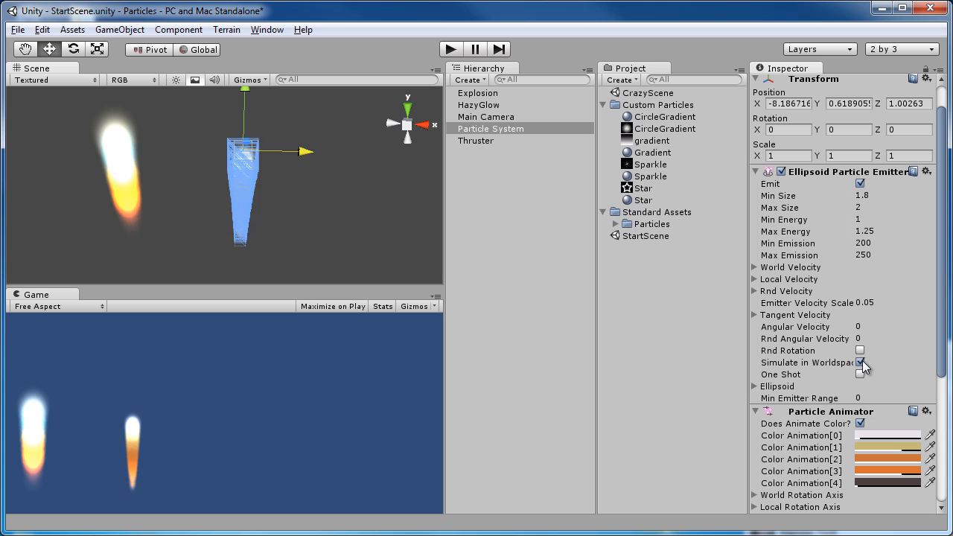
# Turn off Simulate in Worldspace for the Particle System and move it together with the Thruster along negative X to about X -32.26
pyautogui.scroll(-4, 295, 194)
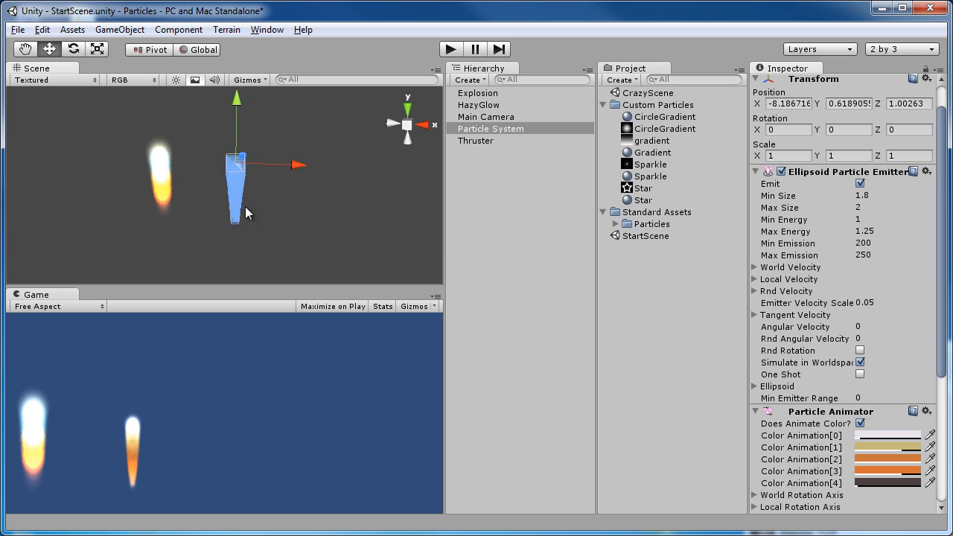
pyautogui.click(859, 363)
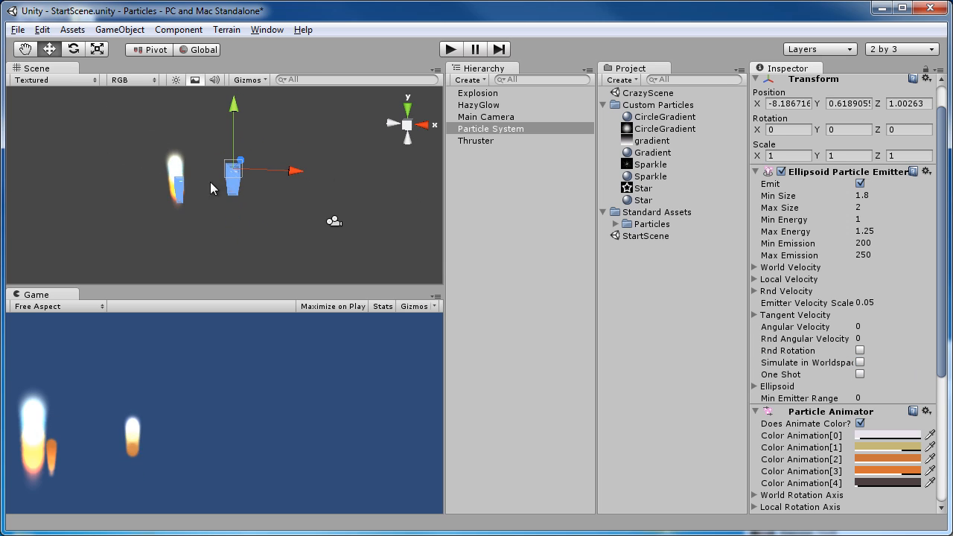
pyautogui.keyDown('shift'); pyautogui.click(180, 167); pyautogui.keyUp('shift')
pyautogui.scroll(-4, 237, 191)
pyautogui.moveTo(241, 166); pyautogui.dragTo(122, 171)
# Move the HazyGlow along X to about -7.23, in front of the main camera
pyautogui.click(491, 105)
pyautogui.scroll(-3, 323, 172)
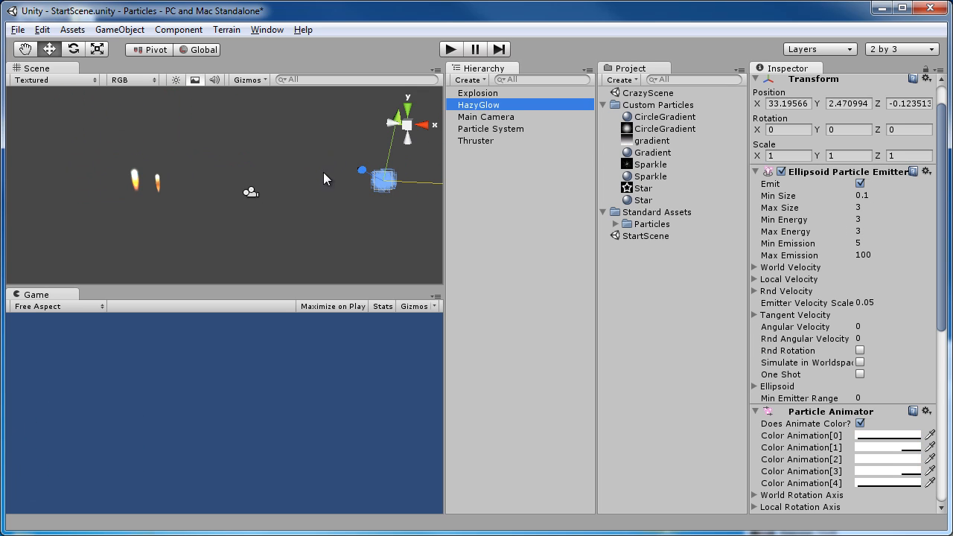
pyautogui.moveTo(424, 187); pyautogui.dragTo(331, 214)
pyautogui.scroll(4, 250, 199)
pyautogui.scroll(4, 256, 178)
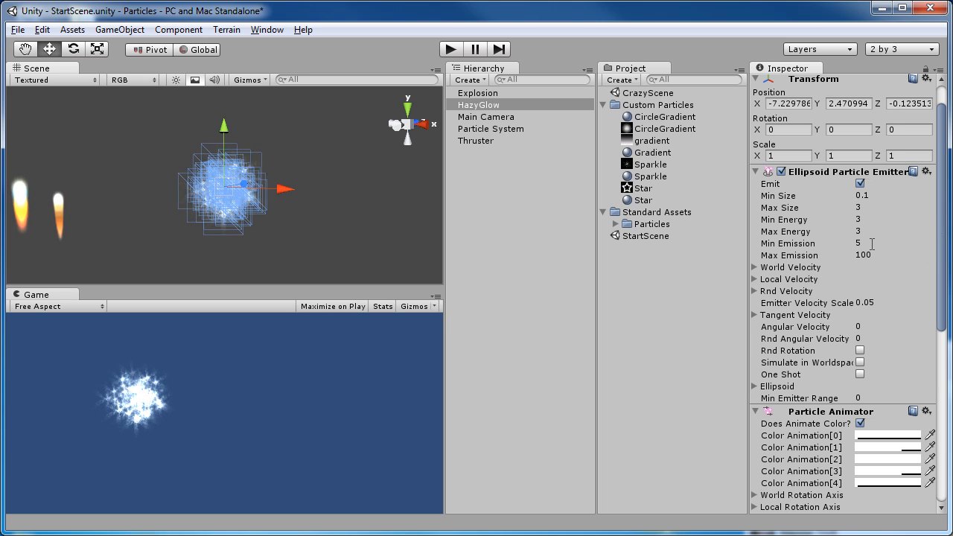
# Set the HazyGlow's Min Energy to 1.5 and then raise it to 2
pyautogui.click(877, 194)
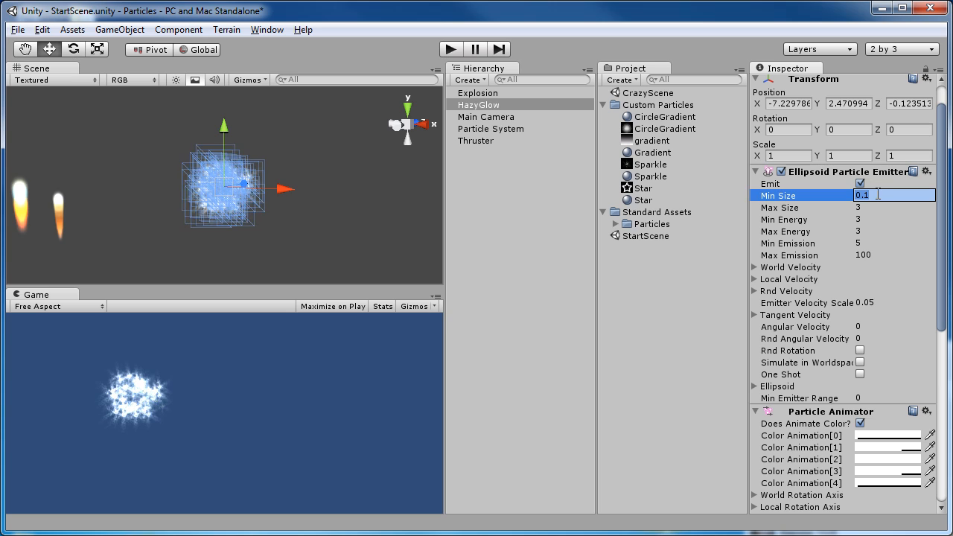
pyautogui.click(877, 207)
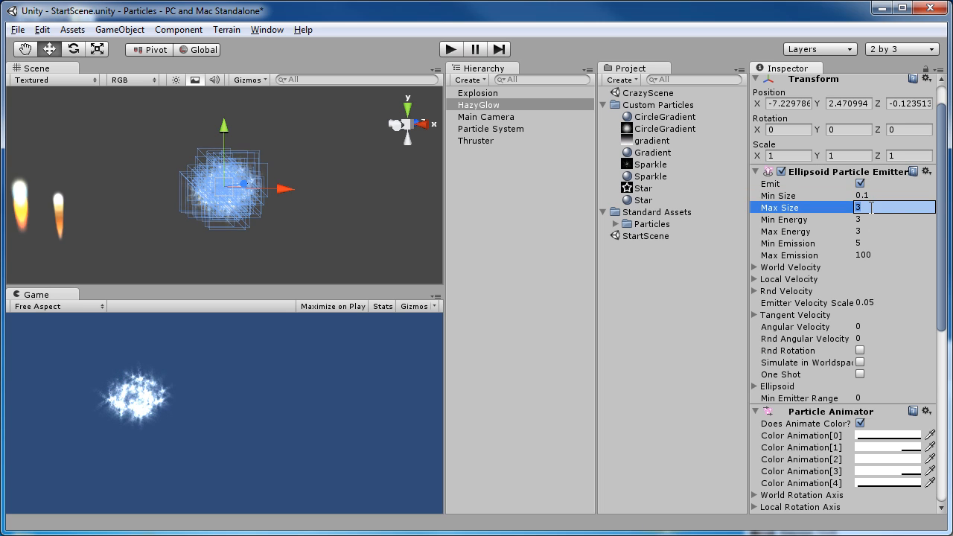
pyautogui.click(870, 220)
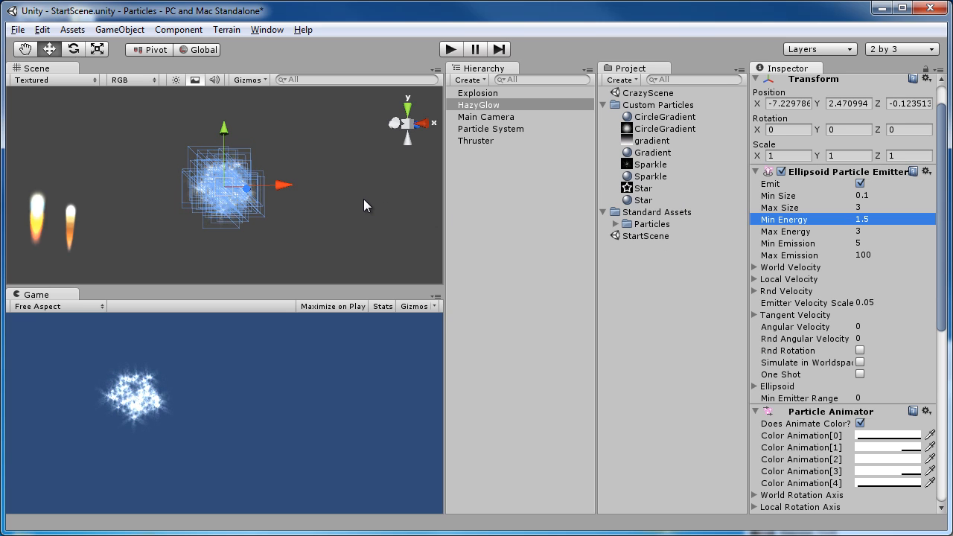
pyautogui.click(879, 216)
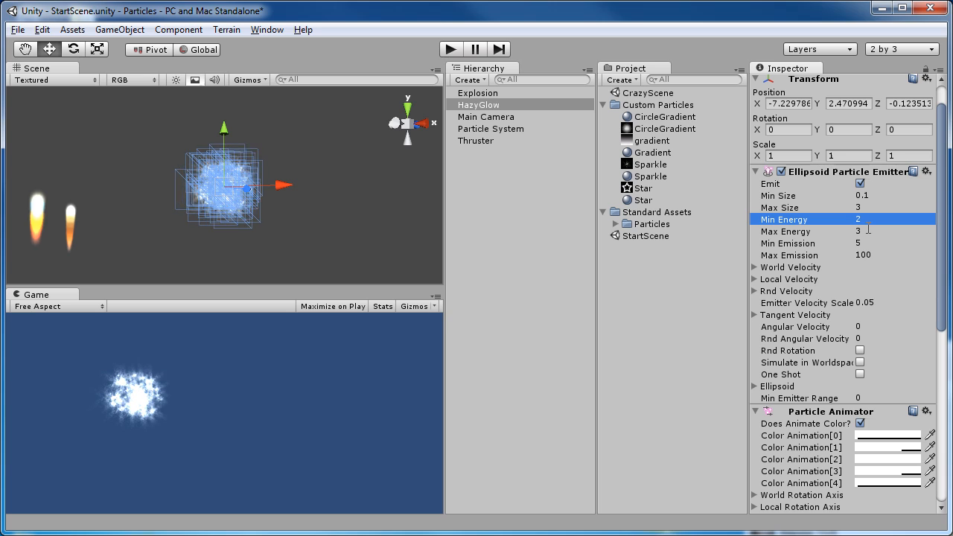
# Examine the HazyGlow's emission limits, Rnd Velocity and Local Velocity, comparing the velocities with those of the Particle System
pyautogui.click(863, 243)
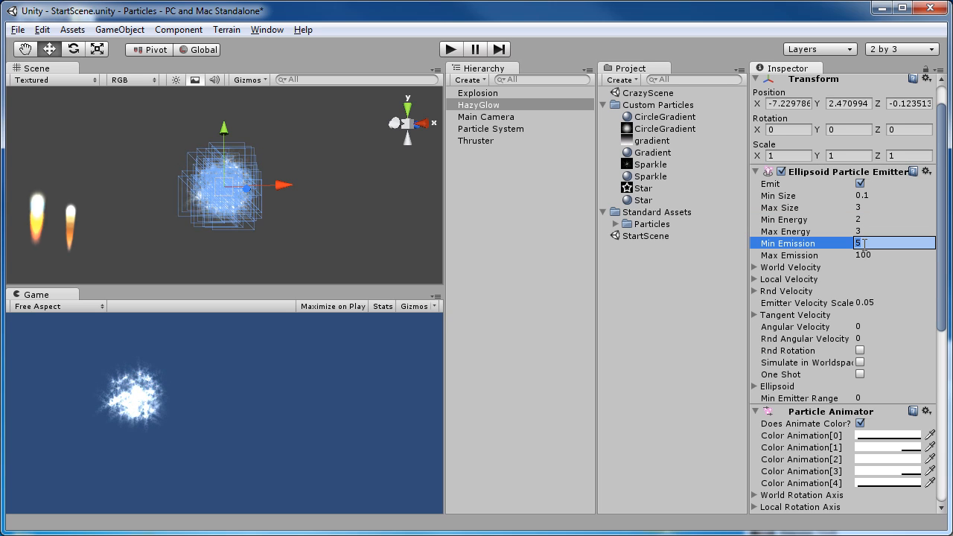
pyautogui.click(878, 254)
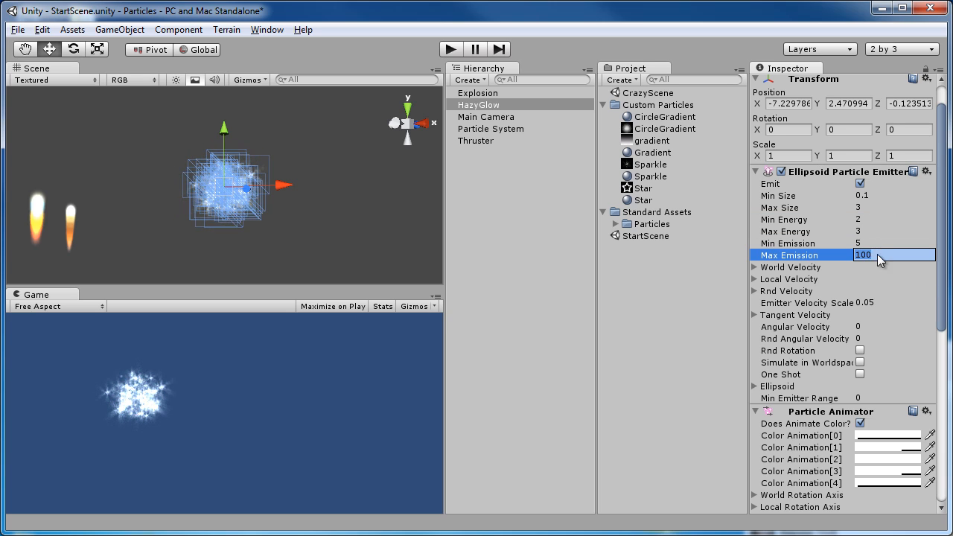
pyautogui.click(869, 243)
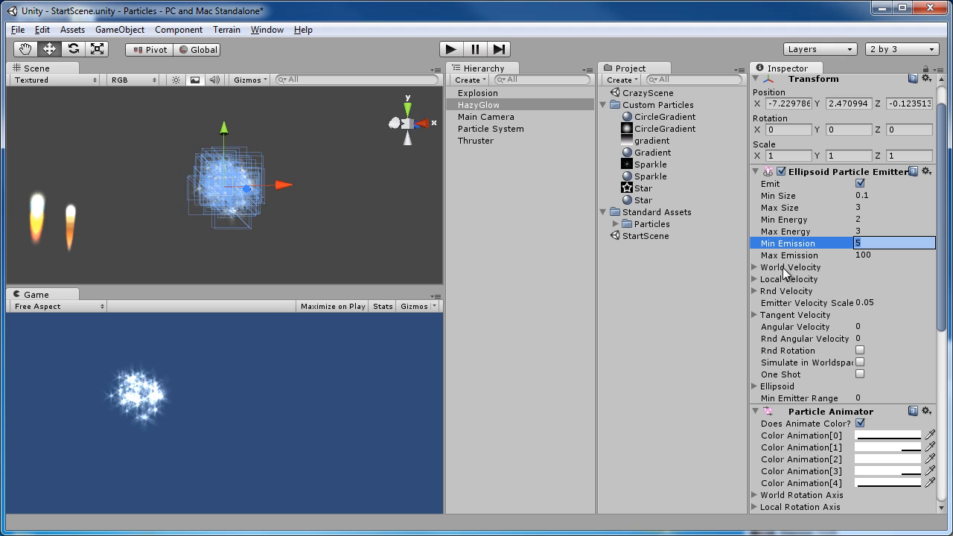
pyautogui.click(754, 292)
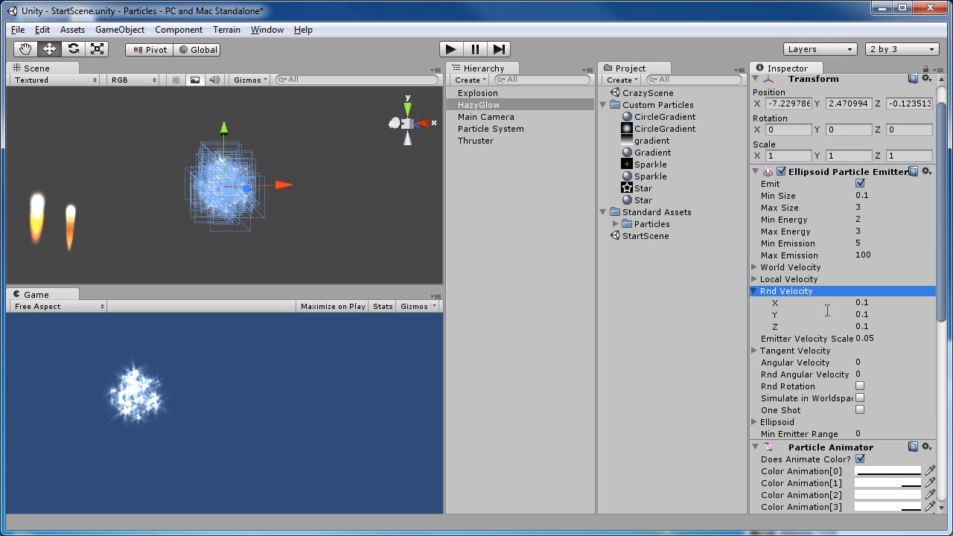
pyautogui.click(873, 302)
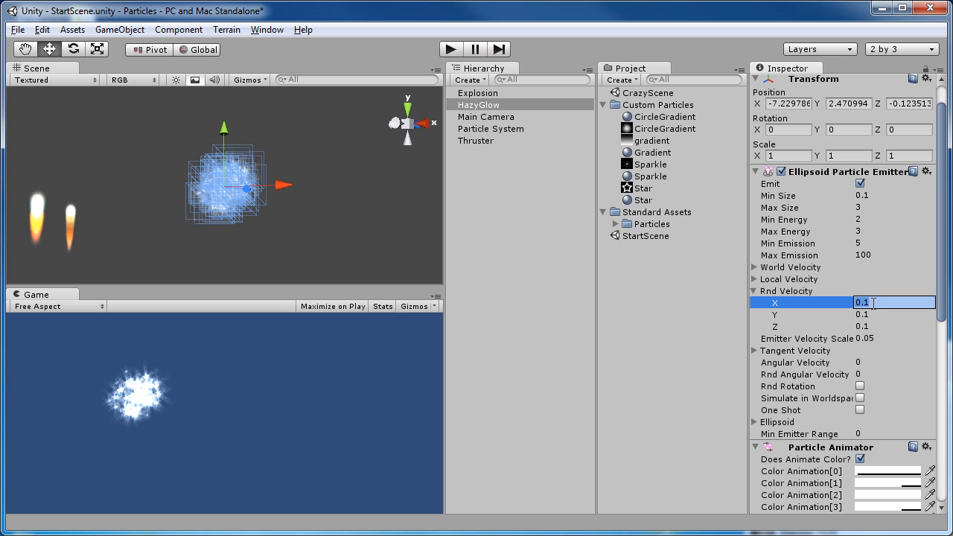
pyautogui.click(754, 279)
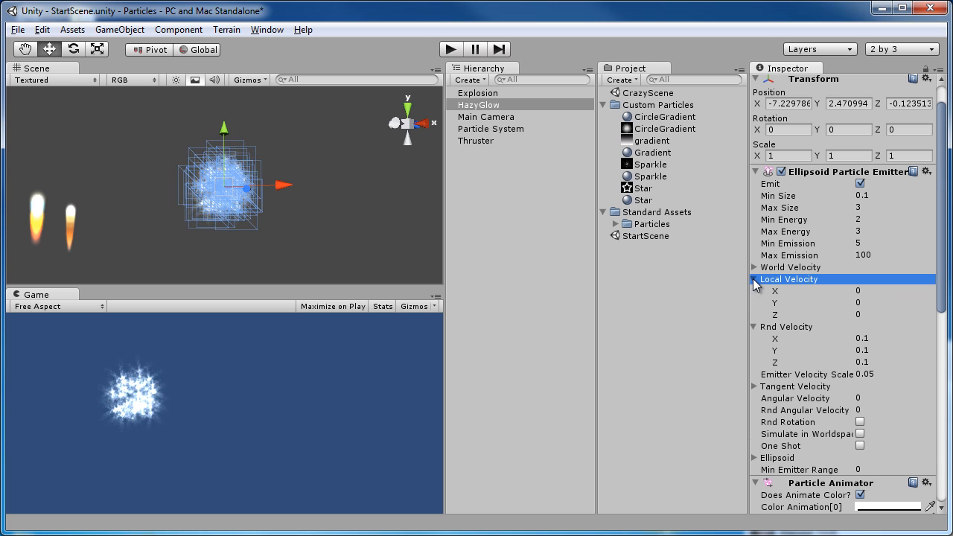
pyautogui.click(71, 210)
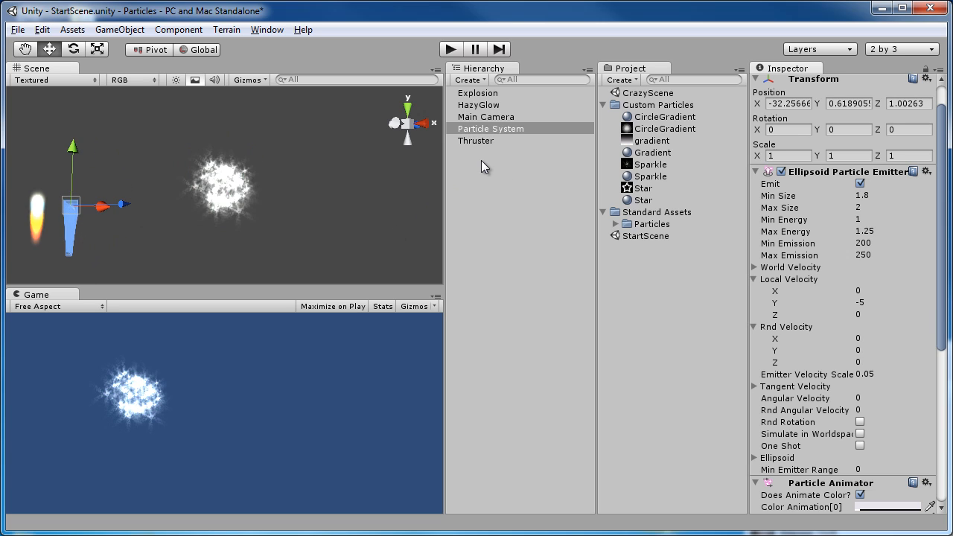
pyautogui.click(489, 104)
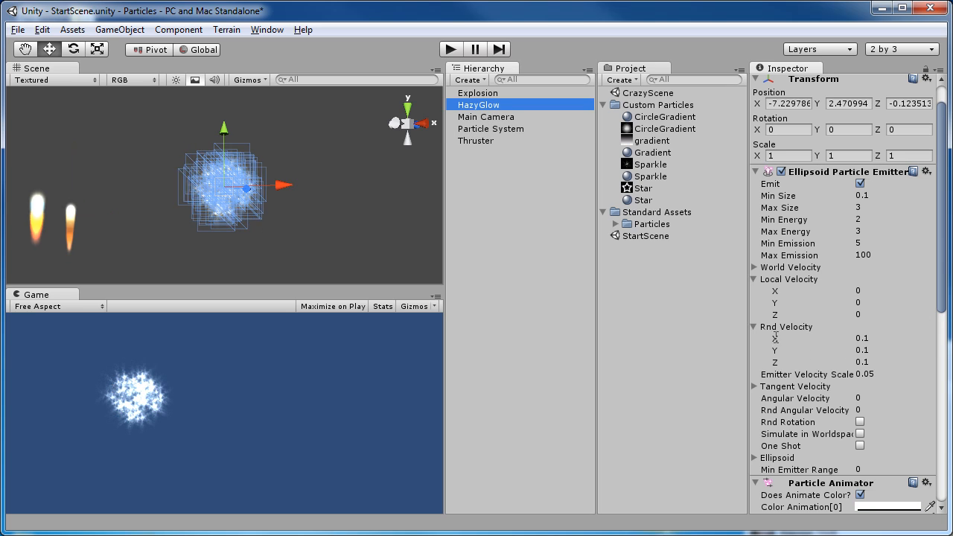
# Set the Y and Z components of the HazyGlow's Rnd Velocity to 0
pyautogui.click(873, 340)
pyautogui.click(875, 350)
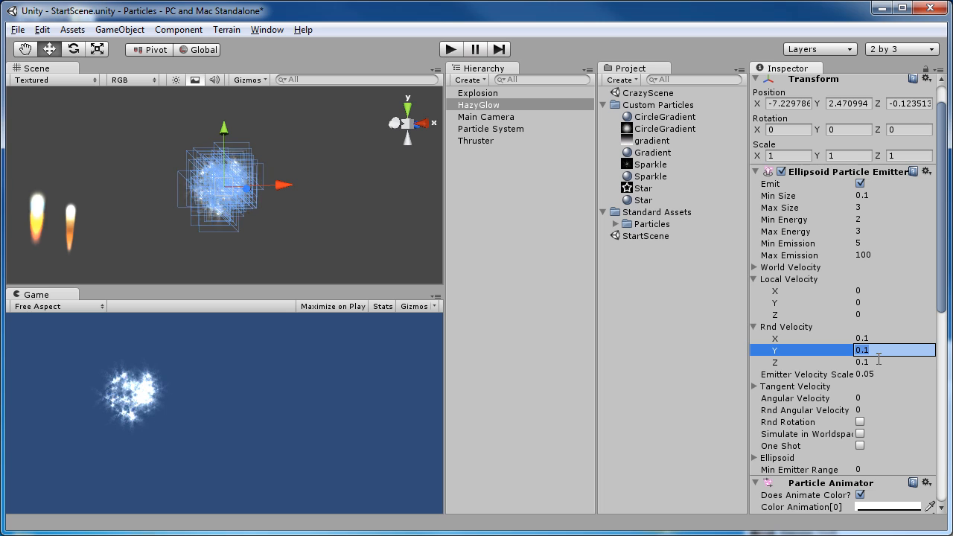
pyautogui.click(878, 362)
pyautogui.click(872, 340)
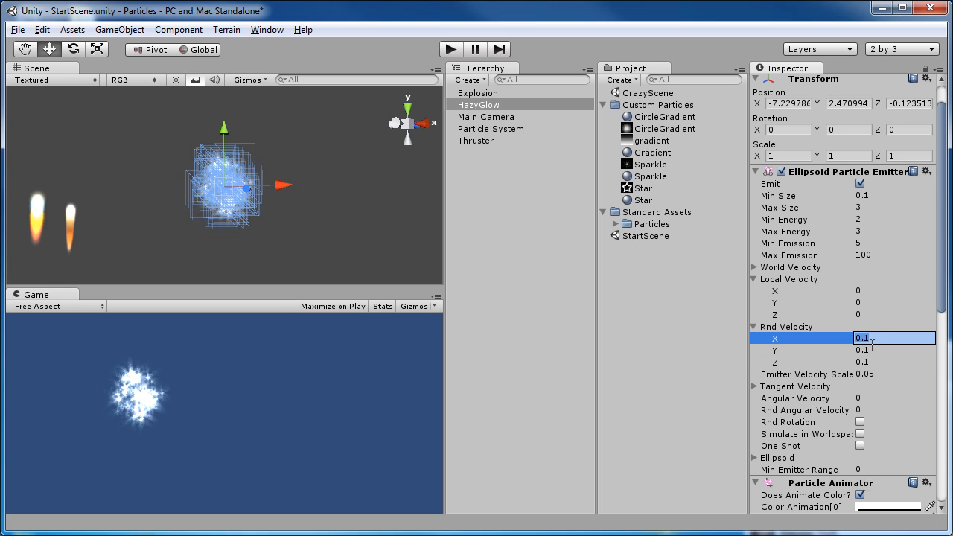
pyautogui.click(873, 350)
pyautogui.write('0')
pyautogui.press('Tab')
pyautogui.write('0')
pyautogui.press('Return')
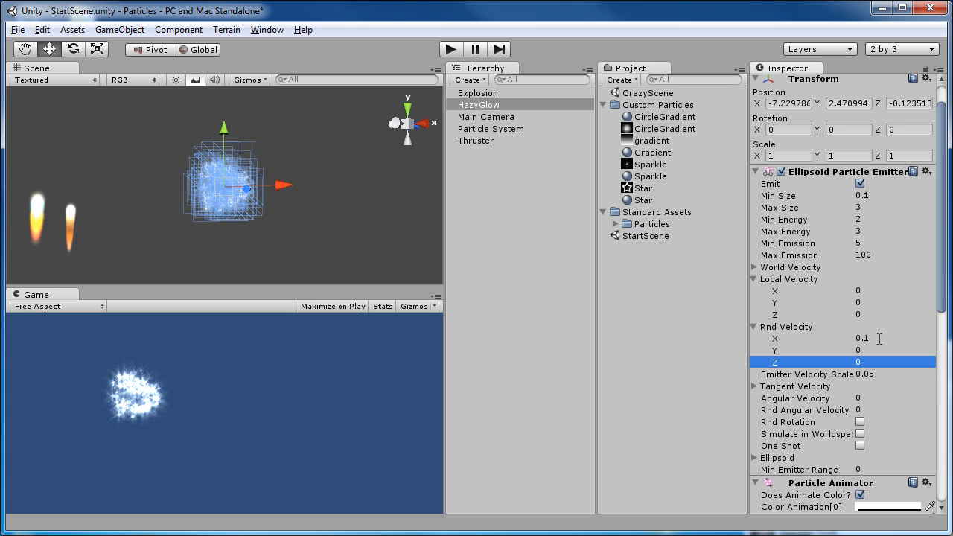
# Set the HazyGlow's Rnd Velocity X to 2 and inspect the particle spread from another angle
pyautogui.click(876, 338)
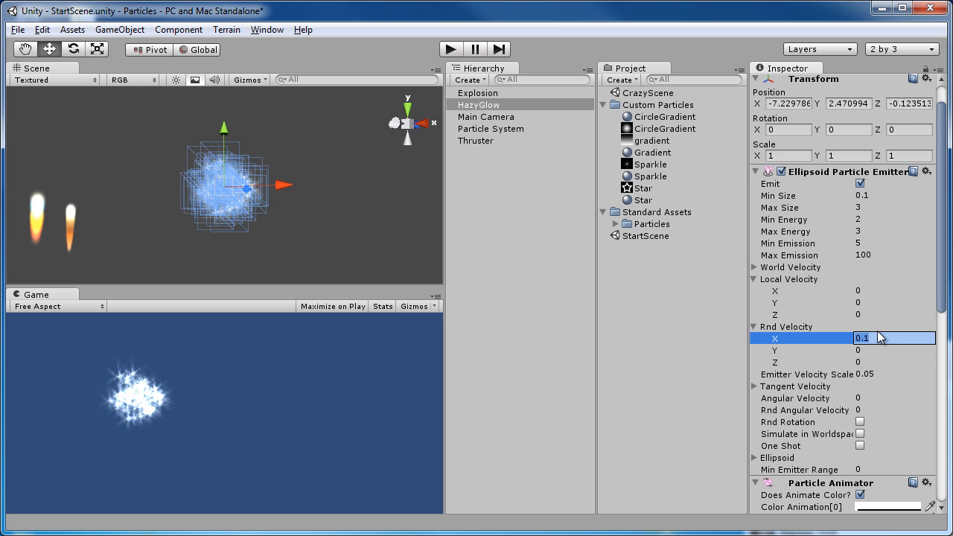
pyautogui.press('Return')
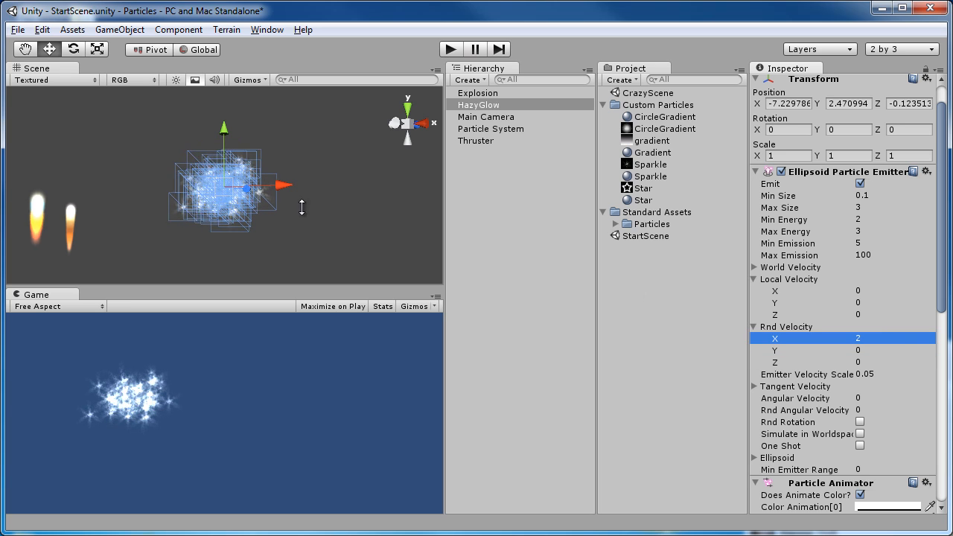
pyautogui.keyDown('alt'); pyautogui.moveTo(300, 204); pyautogui.dragTo(373, 473); pyautogui.keyUp('alt')
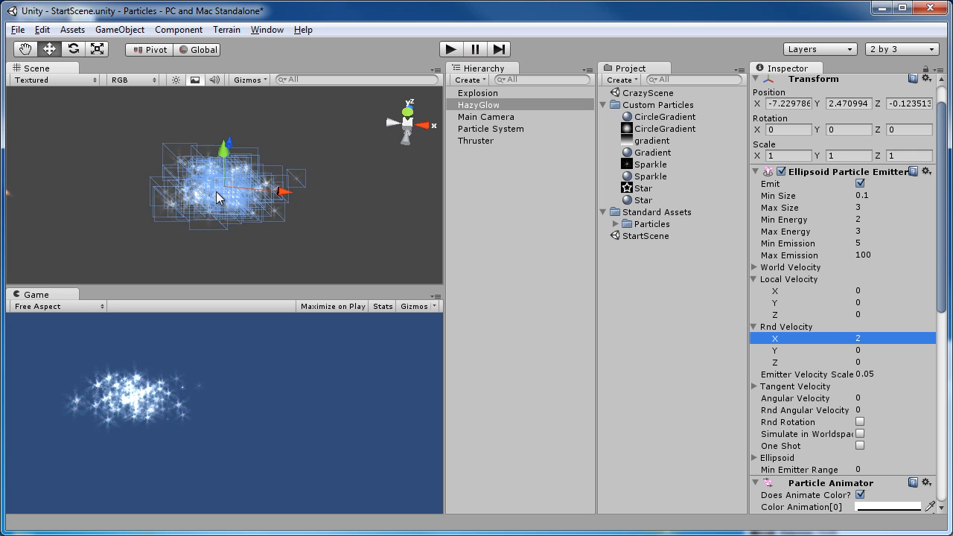
# Increase the HazyGlow's Rnd Velocity X to 5 and inspect the wider spread
pyautogui.click(865, 340)
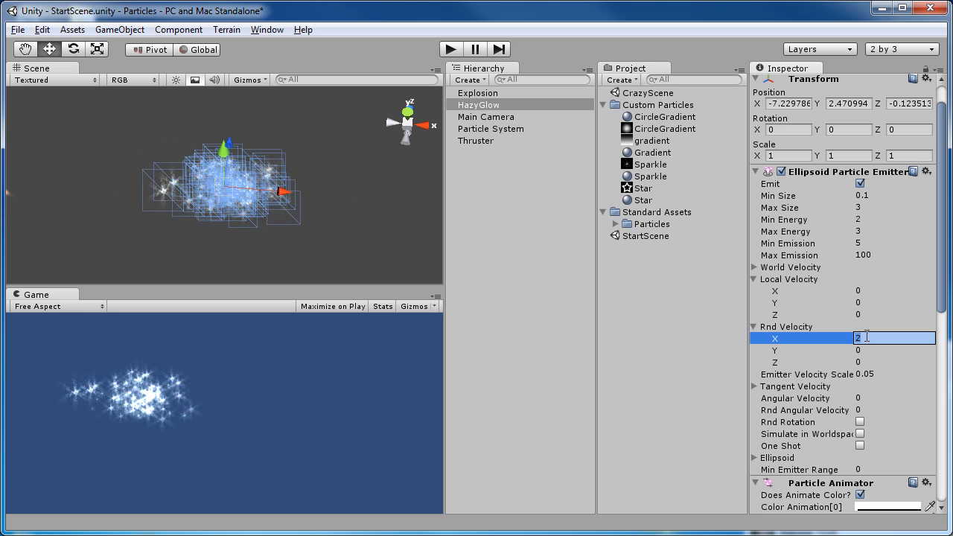
pyautogui.write('5')
pyautogui.press('Return')
pyautogui.keyDown('alt'); pyautogui.moveTo(322, 150); pyautogui.dragTo(286, 149); pyautogui.keyUp('alt')
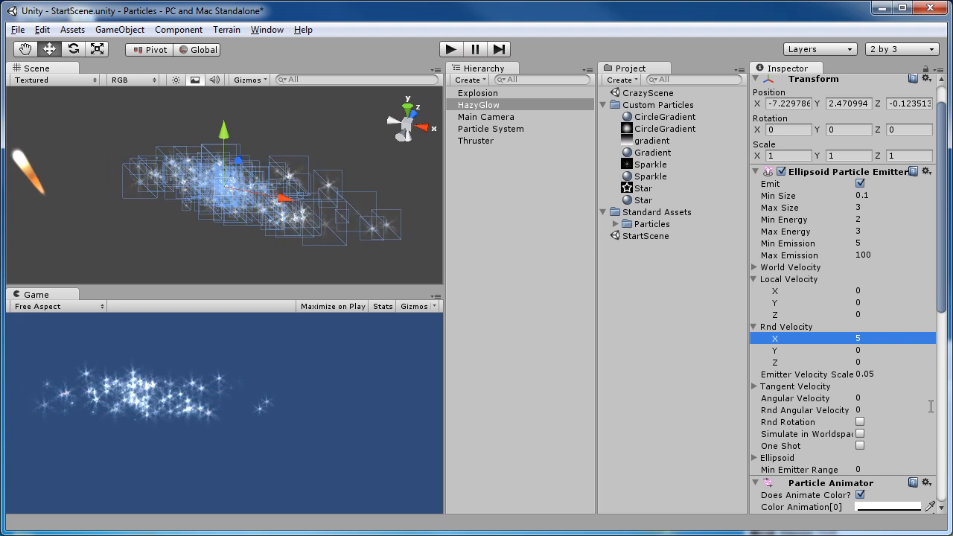
# Set the HazyGlow's Rnd Velocity X to 0 and Y to 5, and inspect the vertical spread from several angles
pyautogui.click(882, 336)
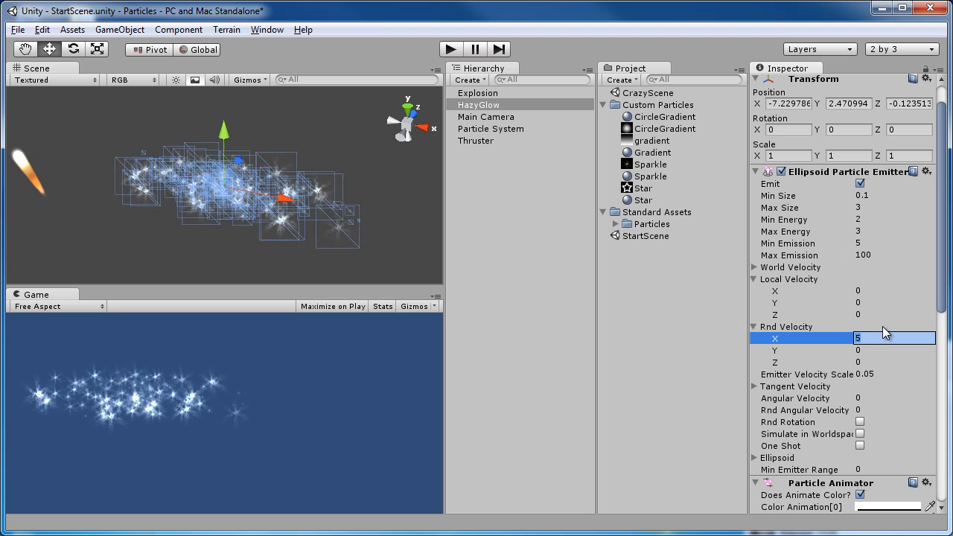
pyautogui.write('0')
pyautogui.press('Tab')
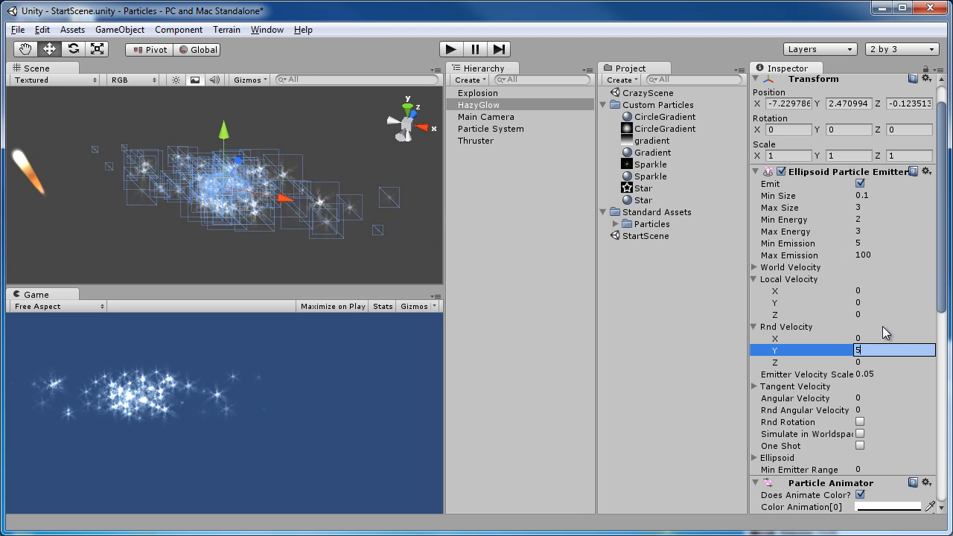
pyautogui.write('5')
pyautogui.press('Return')
pyautogui.keyDown('alt'); pyautogui.moveTo(361, 253); pyautogui.dragTo(263, 124); pyautogui.keyUp('alt')
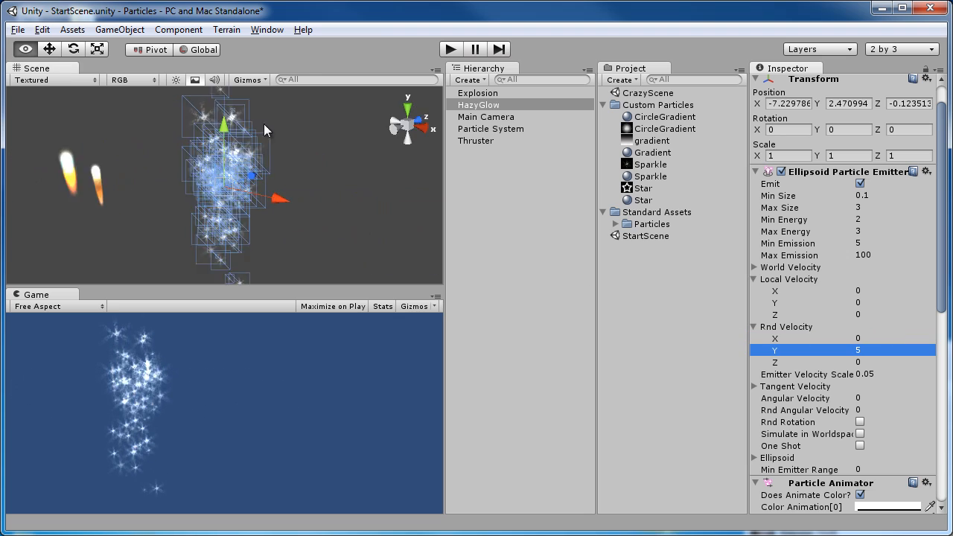
pyautogui.keyDown('alt'); pyautogui.moveTo(322, 58); pyautogui.dragTo(418, 52); pyautogui.keyUp('alt')
pyautogui.keyDown('alt'); pyautogui.moveTo(249, 172); pyautogui.dragTo(295, 220); pyautogui.keyUp('alt')
pyautogui.scroll(-3, 290, 206)
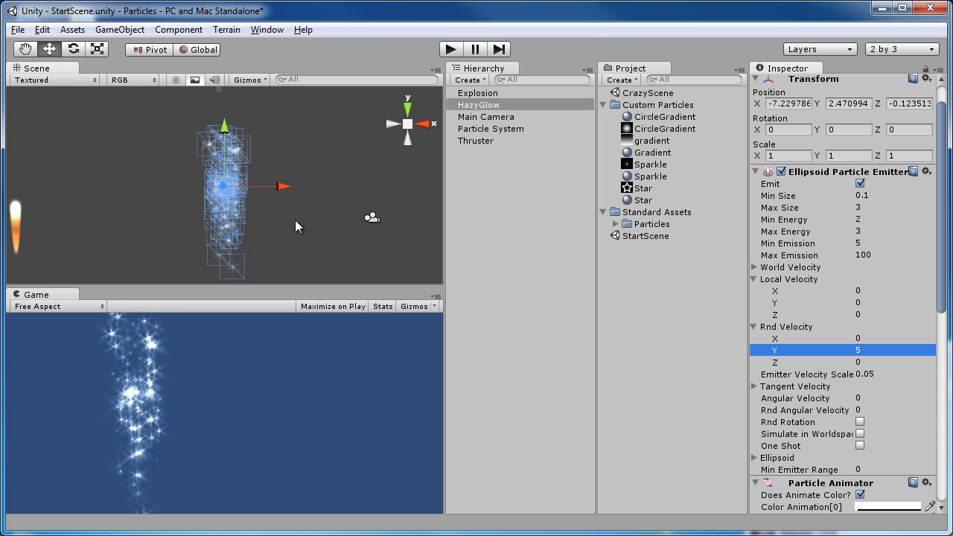
pyautogui.keyDown('alt'); pyautogui.moveTo(290, 216); pyautogui.dragTo(214, 237); pyautogui.keyUp('alt')
# Set the HazyGlow's Rnd Velocity to 0.1 on X, Y and Z
pyautogui.click(903, 351)
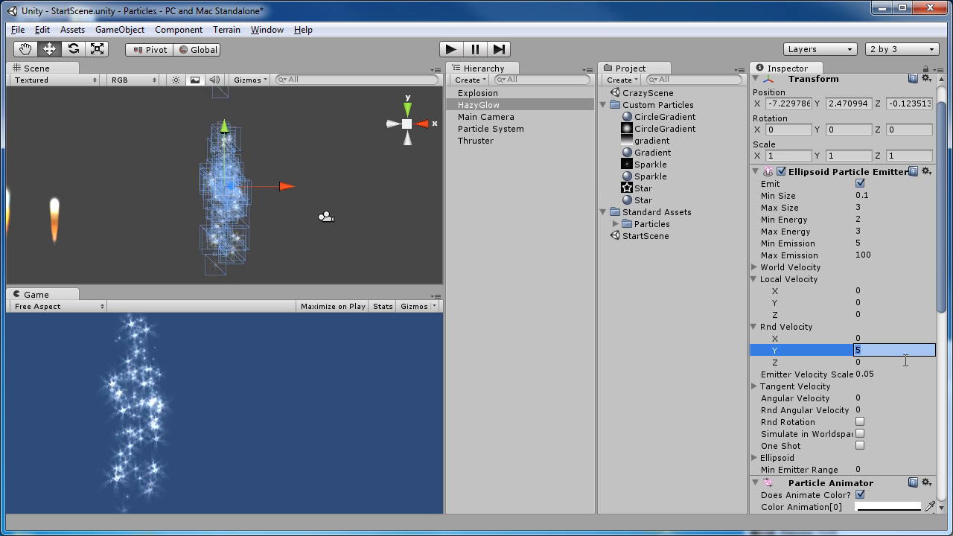
pyautogui.write('0.1')
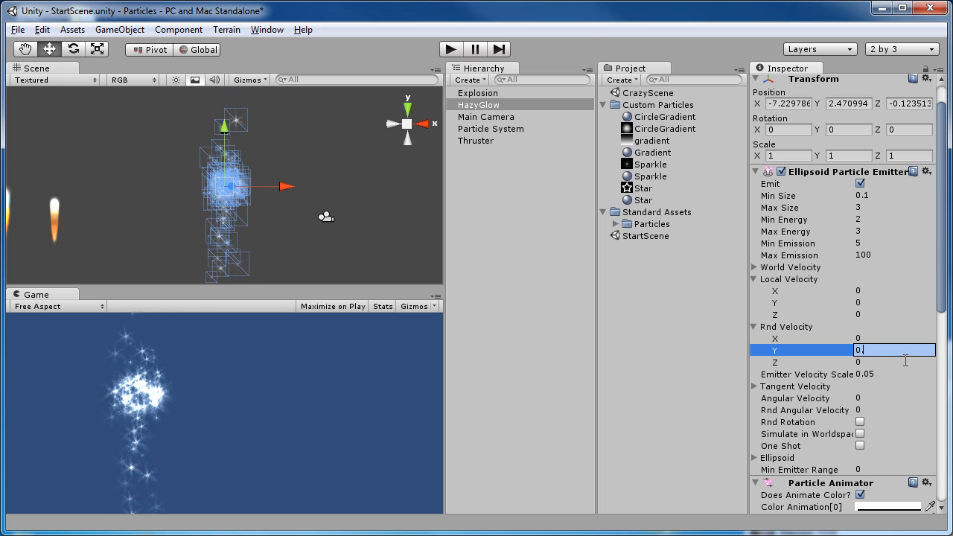
pyautogui.hotkey('shift', 'Tab')
pyautogui.write('0.1')
pyautogui.press('Tab')
pyautogui.press('Tab')
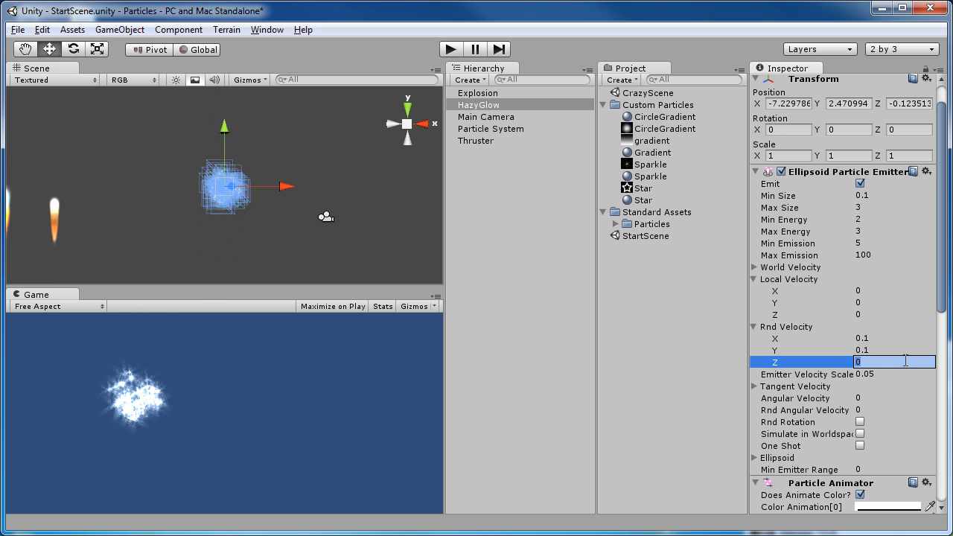
pyautogui.write('0.1')
pyautogui.press('Return')
pyautogui.scroll(3, 236, 217)
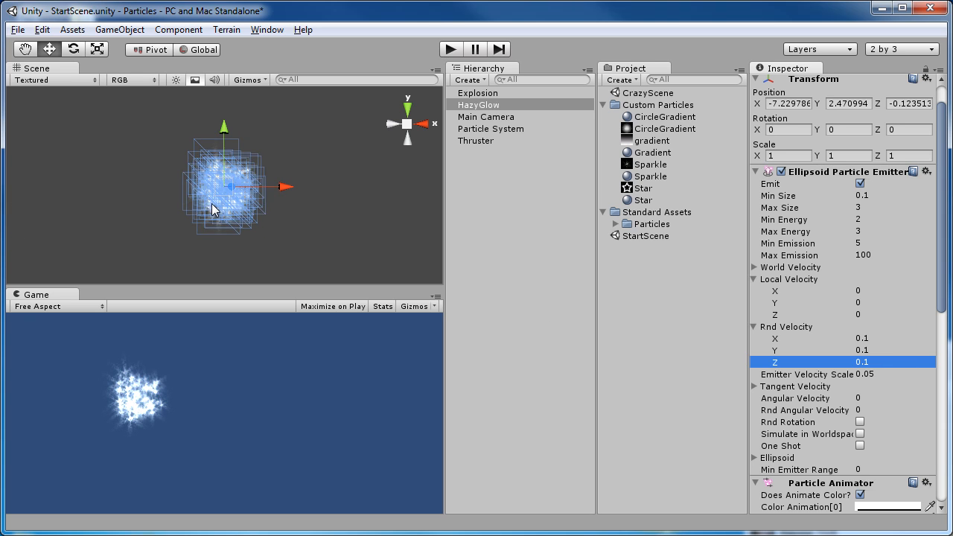
pyautogui.keyDown('alt'); pyautogui.moveTo(215, 210); pyautogui.dragTo(234, 219); pyautogui.keyUp('alt')
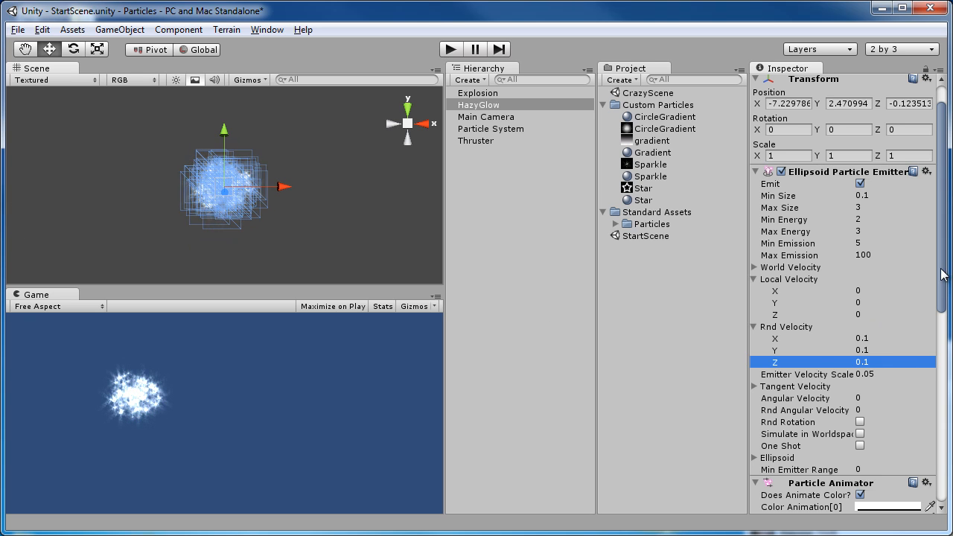
# Compare the HazyGlow's Particle Animator and Renderer settings with those of the flame particle system
pyautogui.moveTo(942, 269); pyautogui.dragTo(947, 362)
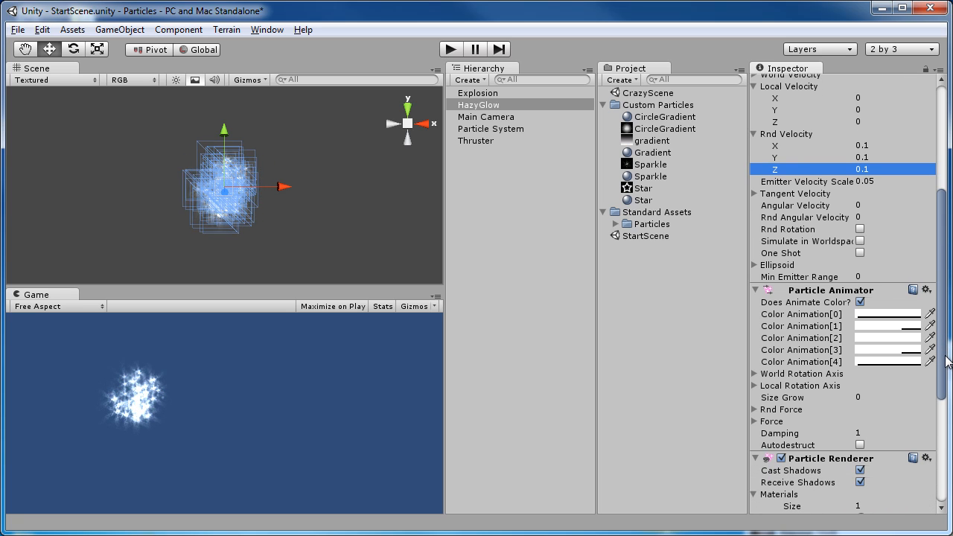
pyautogui.moveTo(945, 361); pyautogui.dragTo(942, 416)
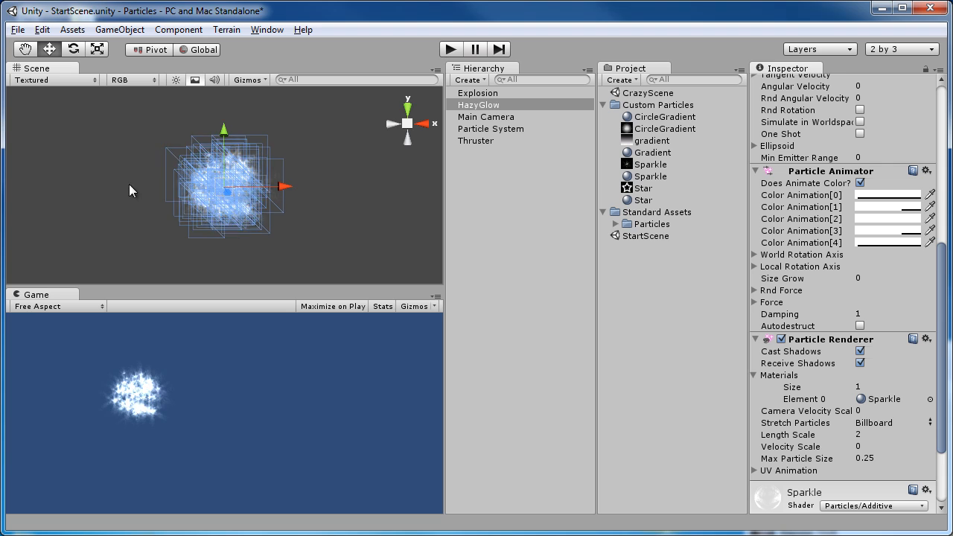
pyautogui.moveTo(129, 185); pyautogui.dragTo(335, 194, button='middle')
pyautogui.moveTo(173, 224); pyautogui.dragTo(202, 153, button='middle')
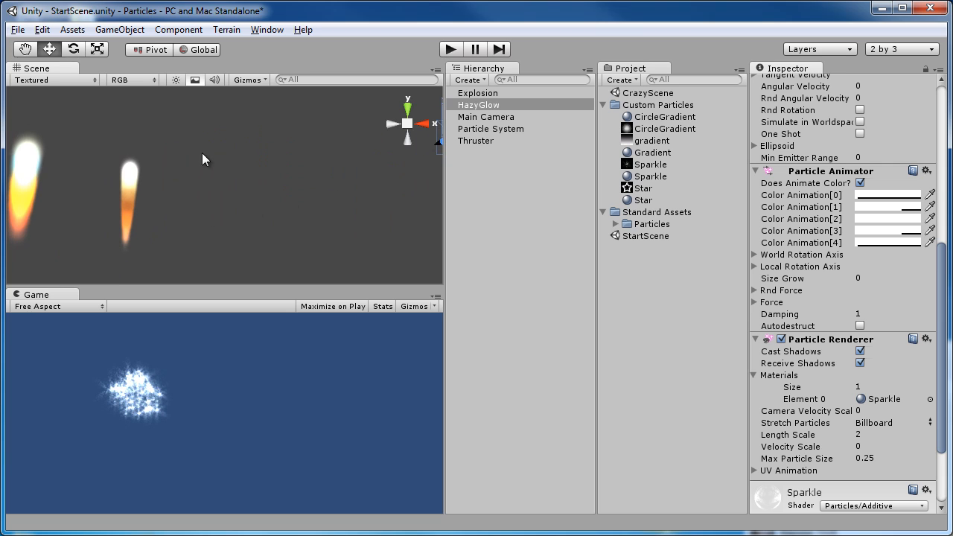
pyautogui.click(132, 175)
pyautogui.moveTo(328, 176); pyautogui.dragTo(156, 170, button='middle')
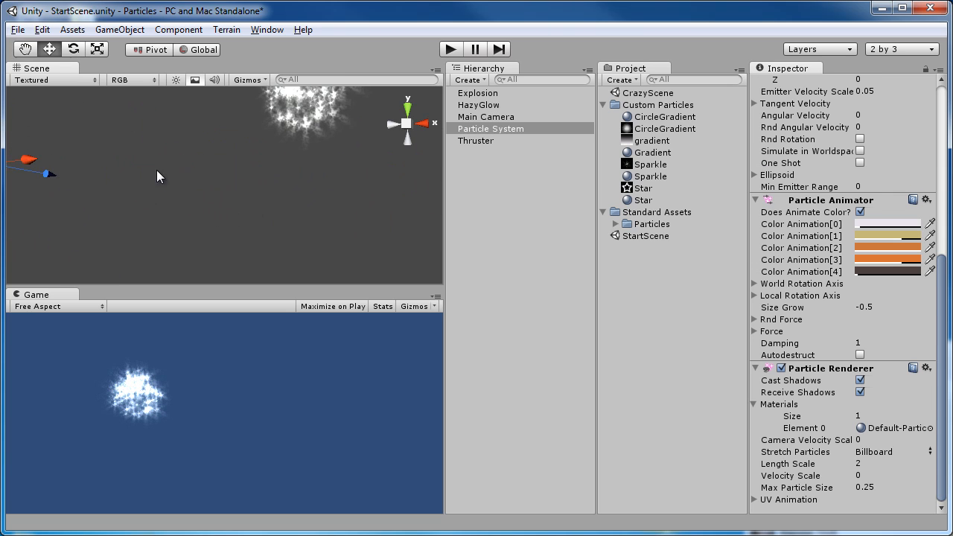
pyautogui.moveTo(248, 164); pyautogui.dragTo(244, 251, button='middle')
pyautogui.moveTo(142, 227); pyautogui.dragTo(146, 210, button='middle')
pyautogui.click(304, 195)
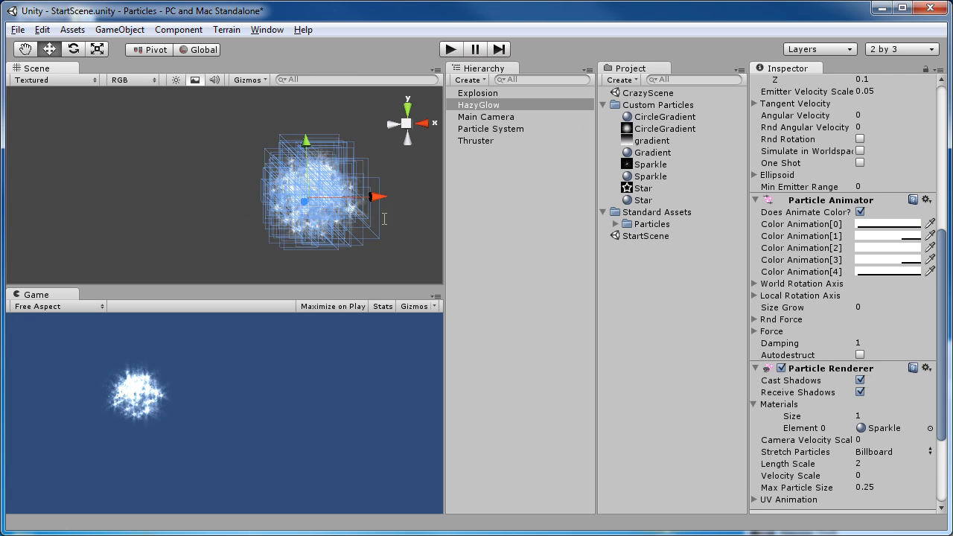
# Review the HazyGlow's Particle Renderer materials and the texture settings of its assigned material
pyautogui.scroll(-1, 940, 329)
pyautogui.scroll(-3, 940, 328)
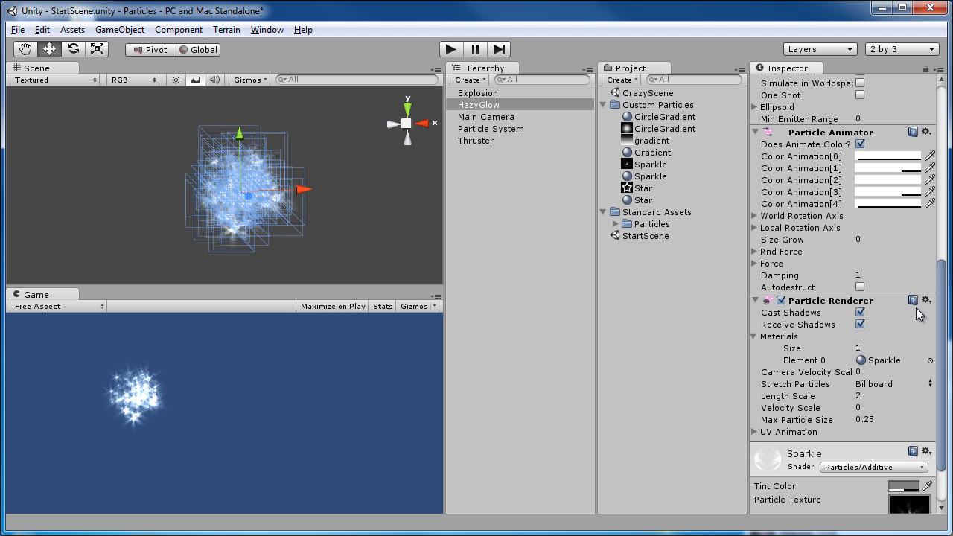
pyautogui.click(757, 337)
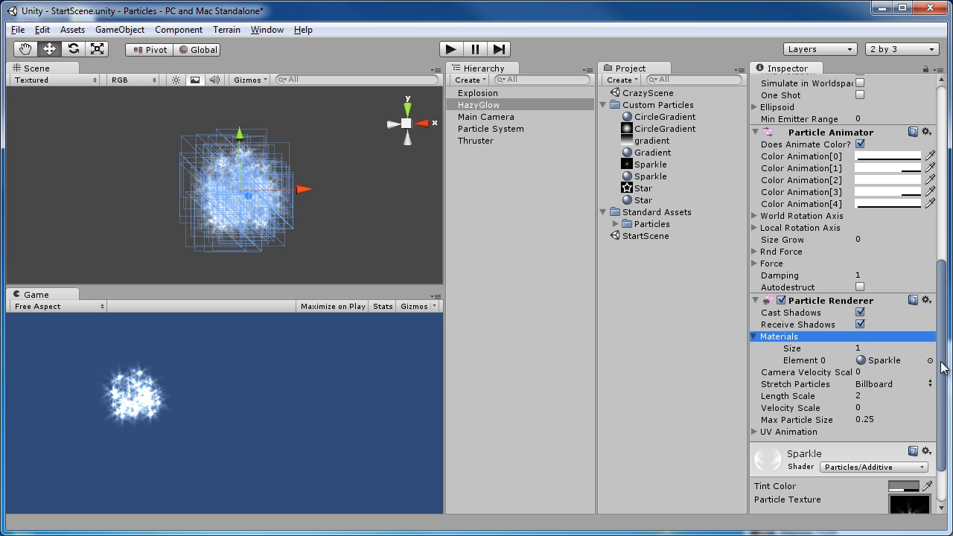
pyautogui.moveTo(942, 364); pyautogui.dragTo(941, 390)
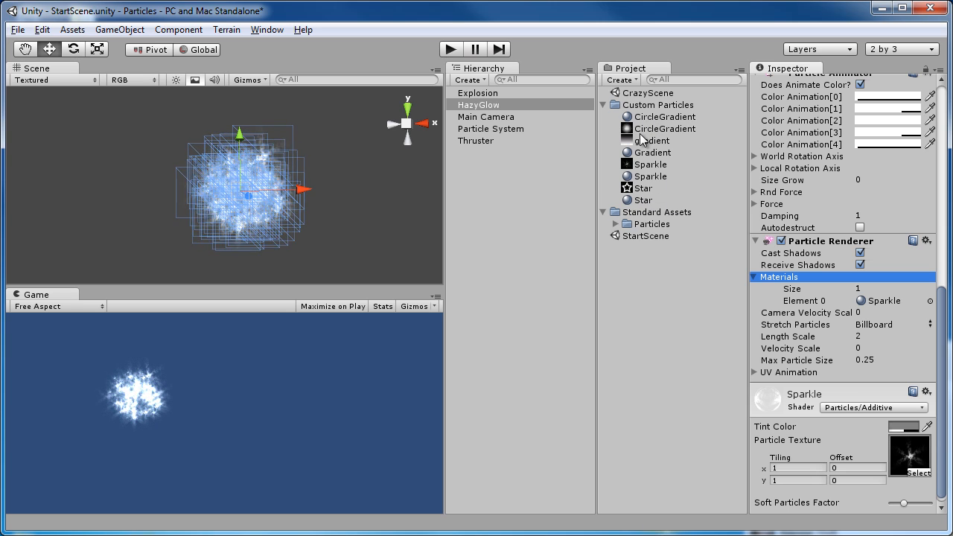
# Inspect the CircleGradient, Gradient, Sparkle and Star materials in the Custom Particles folder
pyautogui.click(677, 117)
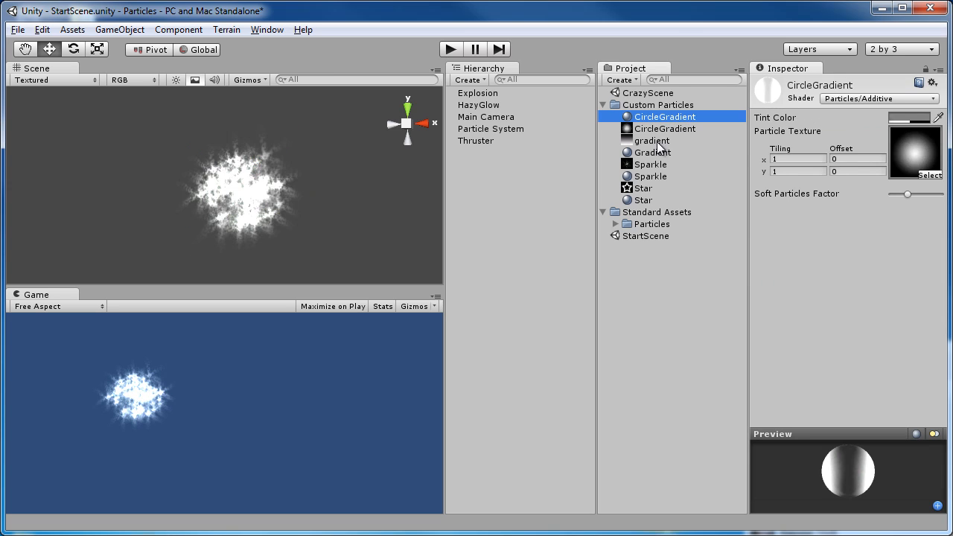
pyautogui.click(656, 152)
pyautogui.click(646, 177)
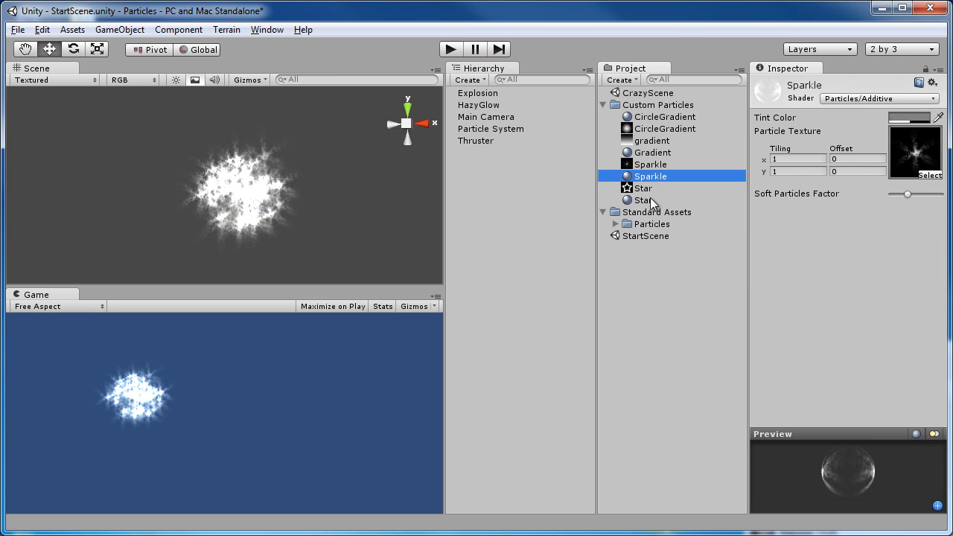
pyautogui.click(650, 201)
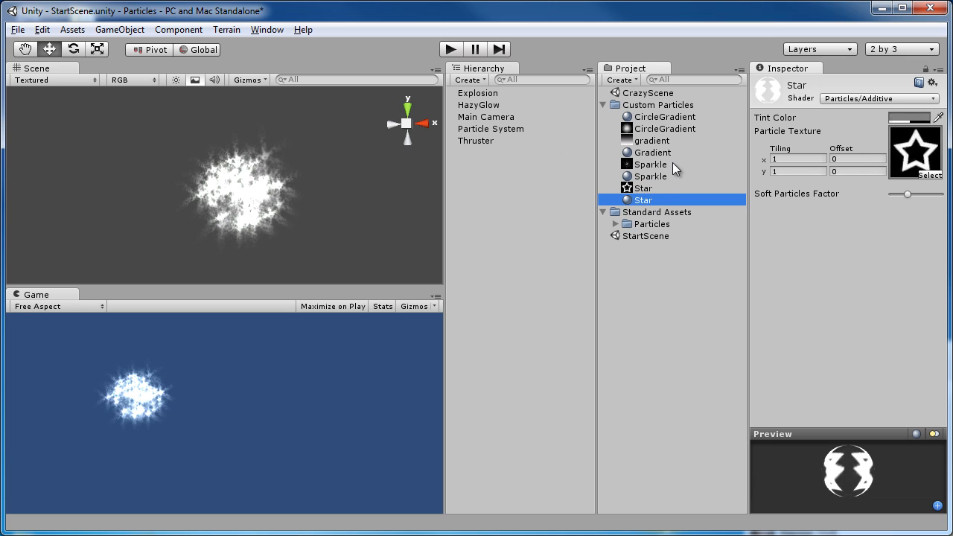
# Try the Star, CircleGradient and Gradient materials on the HazyGlow's Particle Renderer and return to Sparkle
pyautogui.click(480, 130)
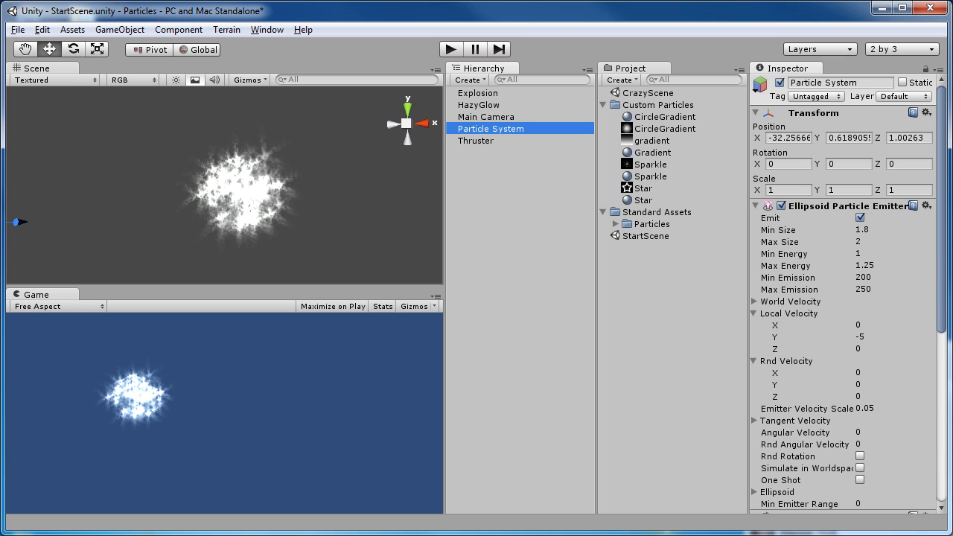
pyautogui.click(479, 105)
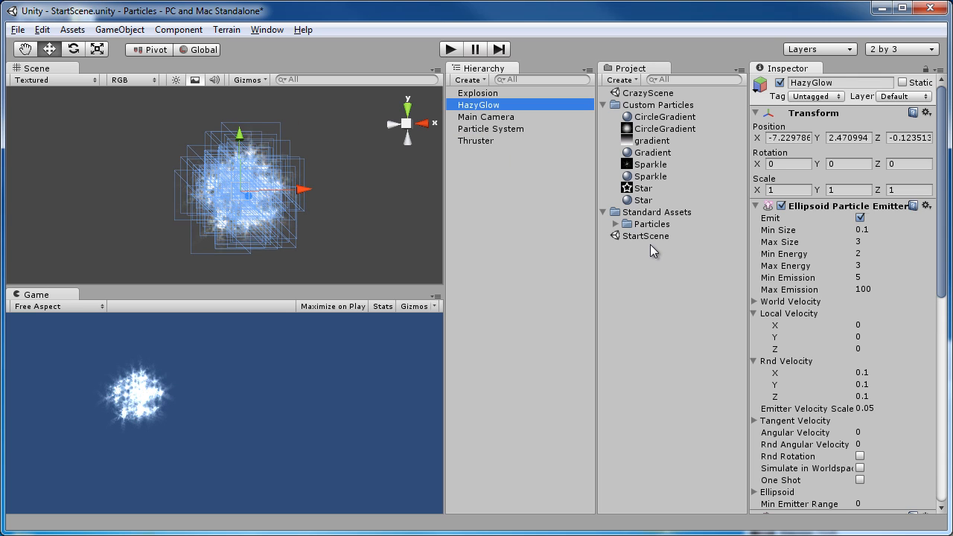
pyautogui.moveTo(646, 176); pyautogui.dragTo(880, 388)
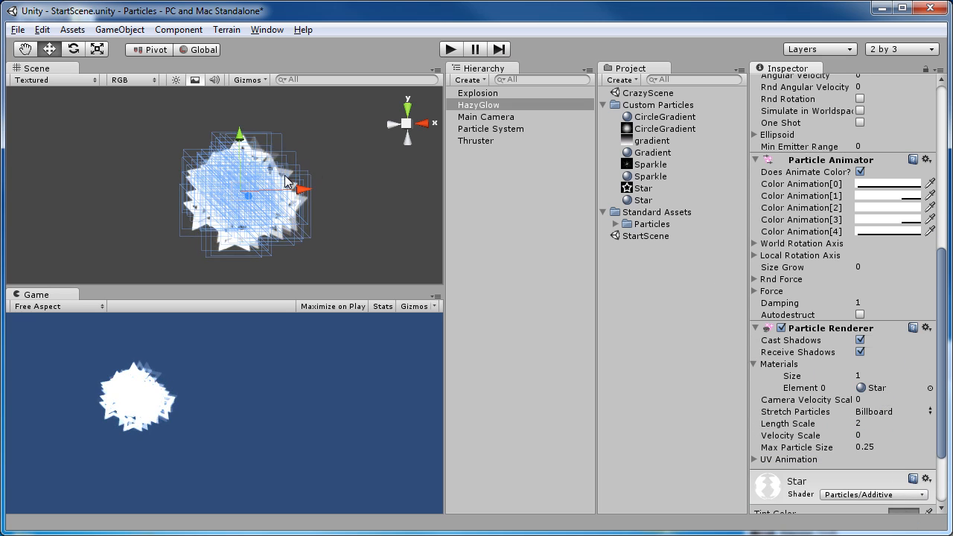
pyautogui.moveTo(661, 118); pyautogui.dragTo(872, 388)
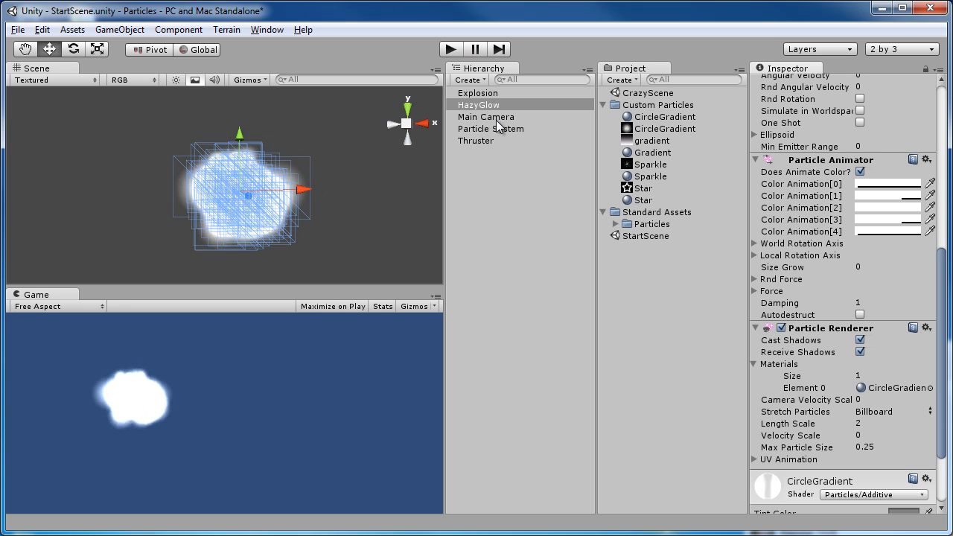
pyautogui.moveTo(488, 106); pyautogui.dragTo(894, 390)
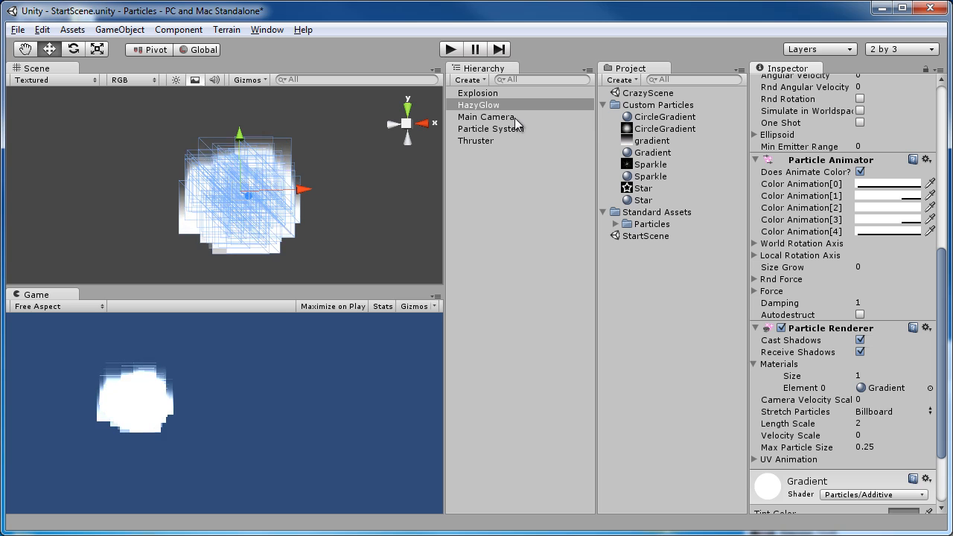
pyautogui.moveTo(700, 177); pyautogui.dragTo(887, 388)
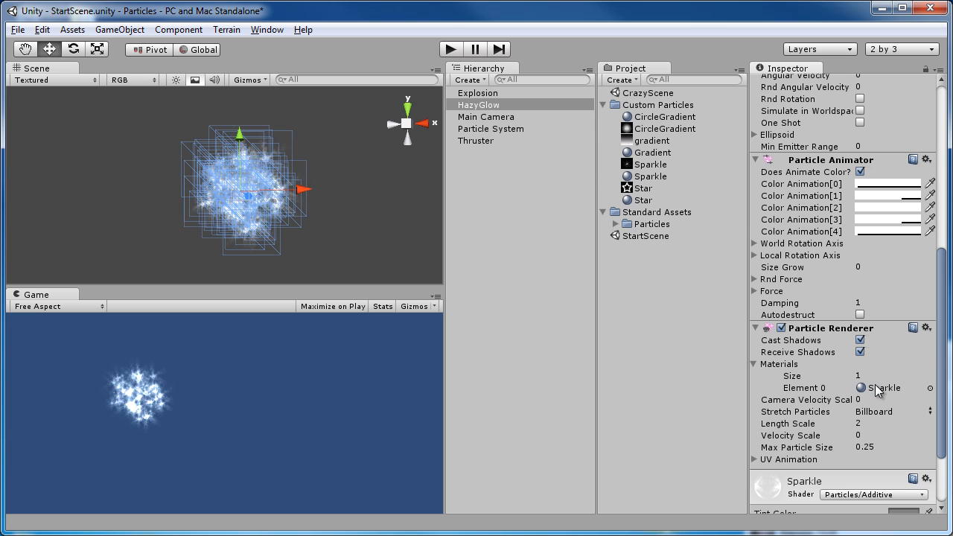
pyautogui.moveTo(942, 345)
pyautogui.mouseDown()
pyautogui.moveTo(945, 398)
pyautogui.moveTo(948, 348)
pyautogui.mouseUp()
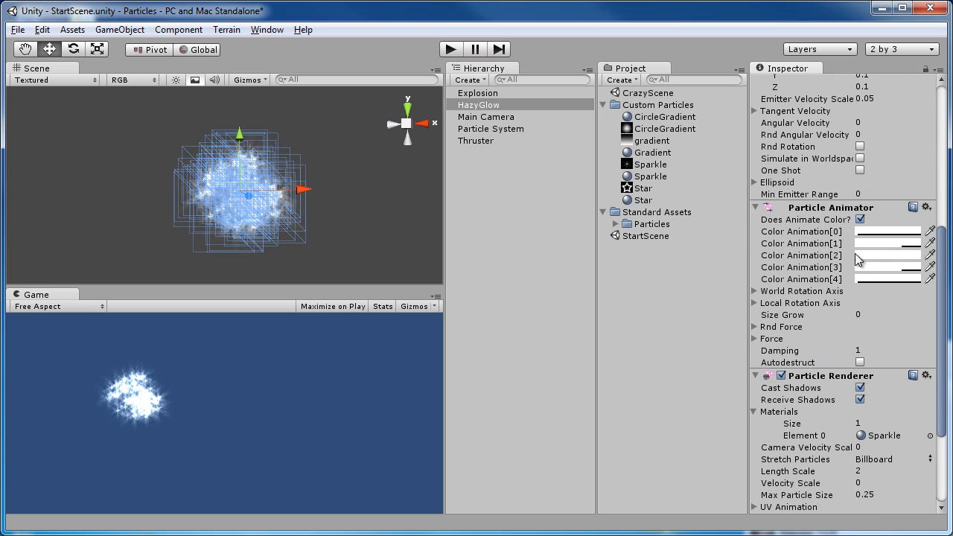
# Inspect the CircleGradient texture in an enlarged preview
pyautogui.click(655, 117)
pyautogui.click(652, 129)
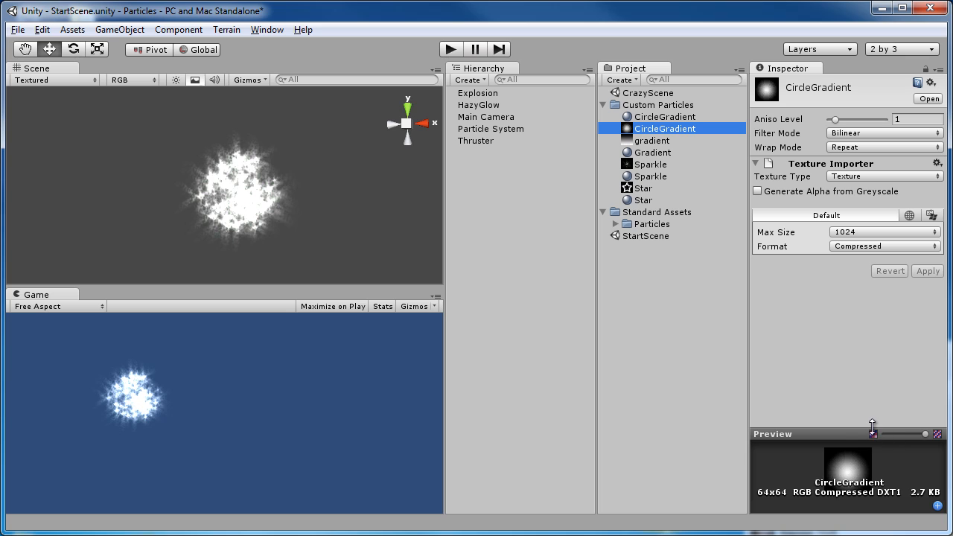
pyautogui.moveTo(840, 427); pyautogui.dragTo(845, 332)
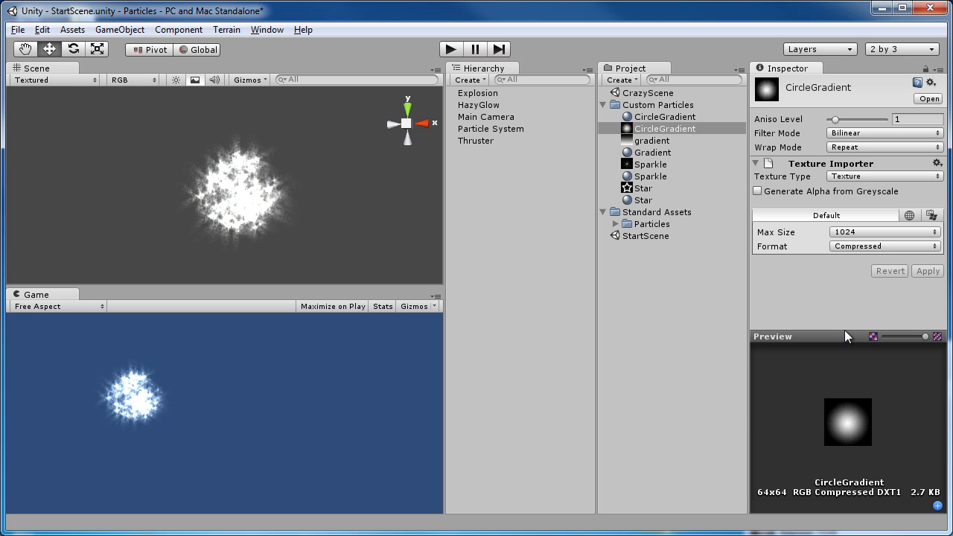
# Create a material in the Custom Particles folder using the Particles/Additive shader and the Star texture, and inspect its preview
pyautogui.click(649, 118)
pyautogui.rightClick(645, 109)
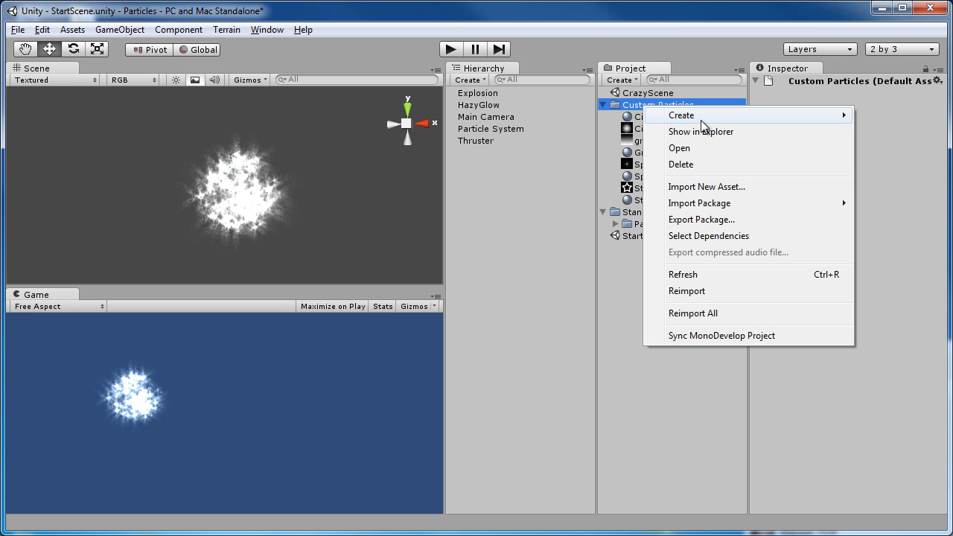
pyautogui.moveTo(704, 122)
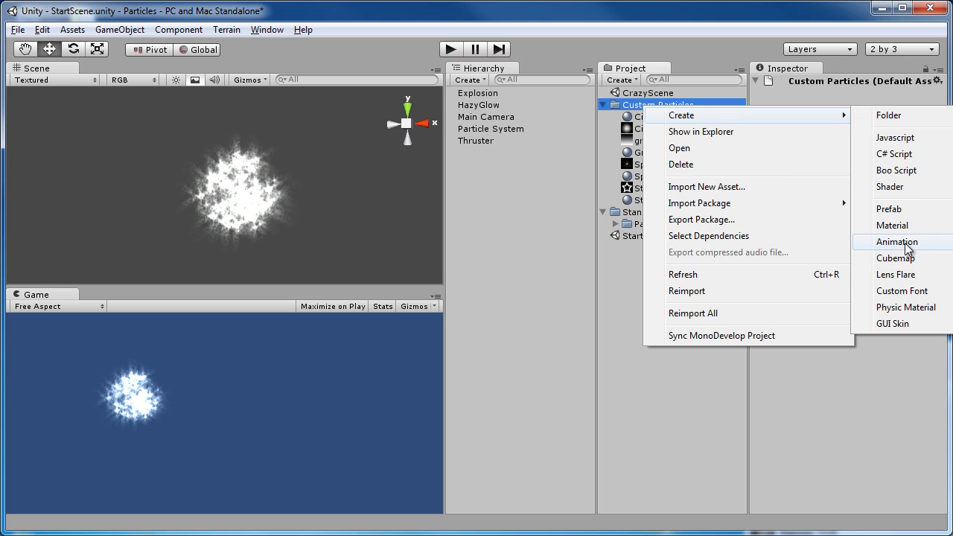
pyautogui.click(892, 225)
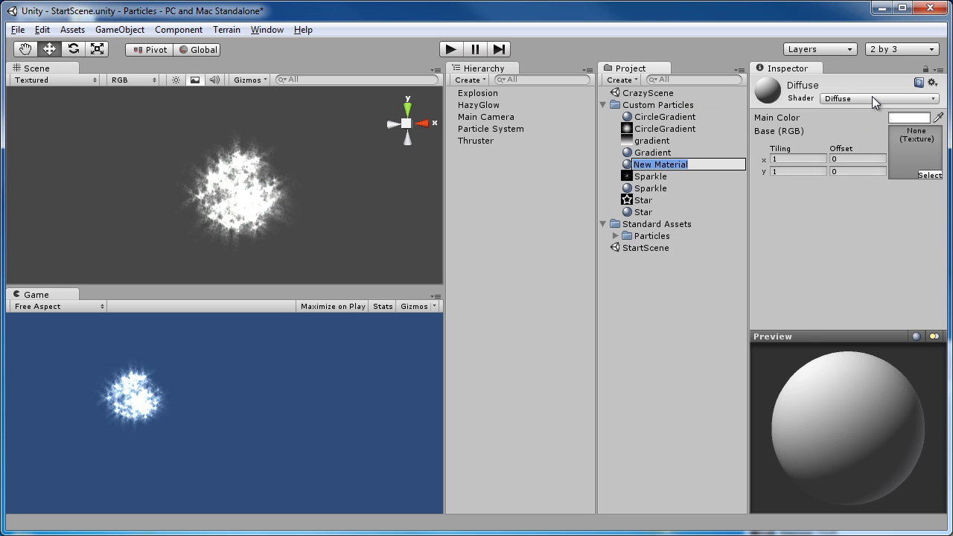
pyautogui.click(875, 100)
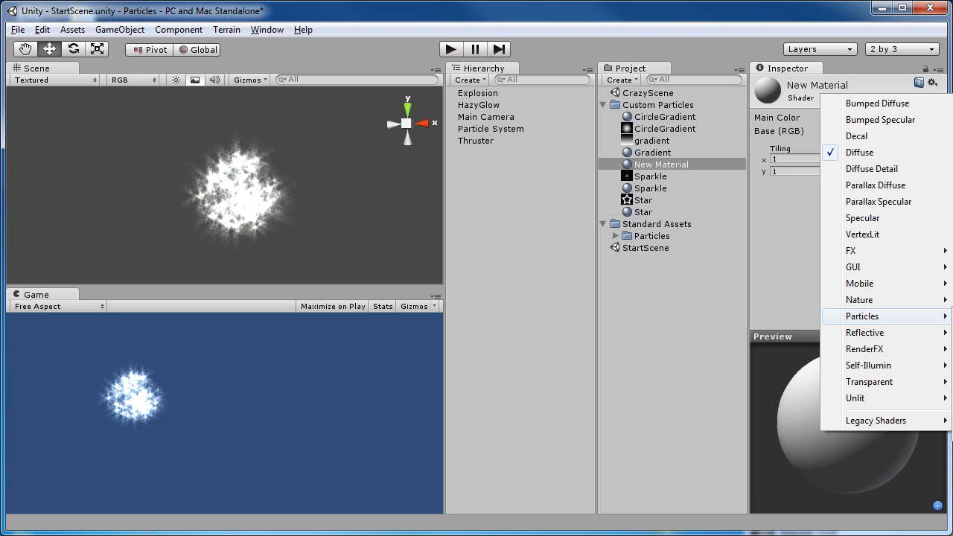
pyautogui.click(952, 316)
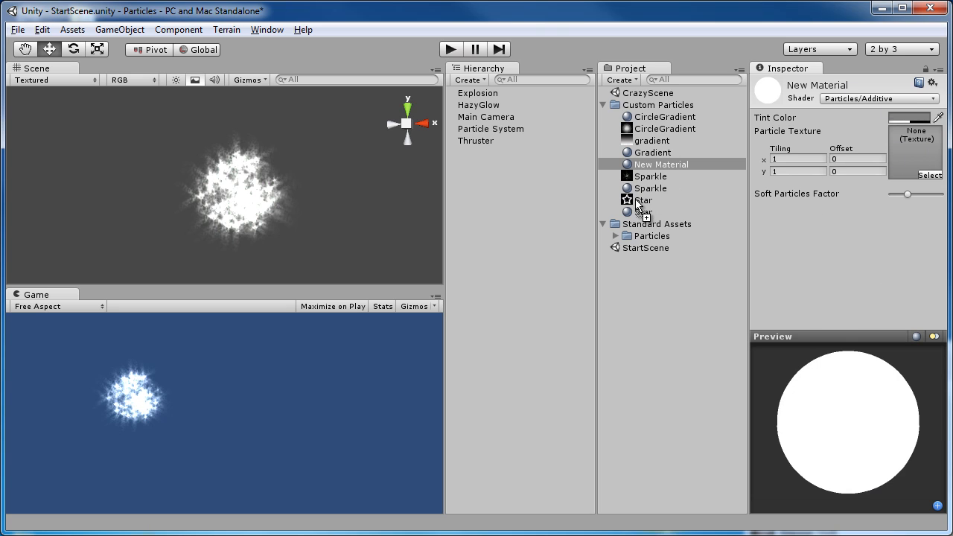
pyautogui.moveTo(909, 143); pyautogui.dragTo(910, 146)
pyautogui.moveTo(833, 433); pyautogui.dragTo(867, 434)
# Delete the new material from the Custom Particles folder
pyautogui.click(627, 339)
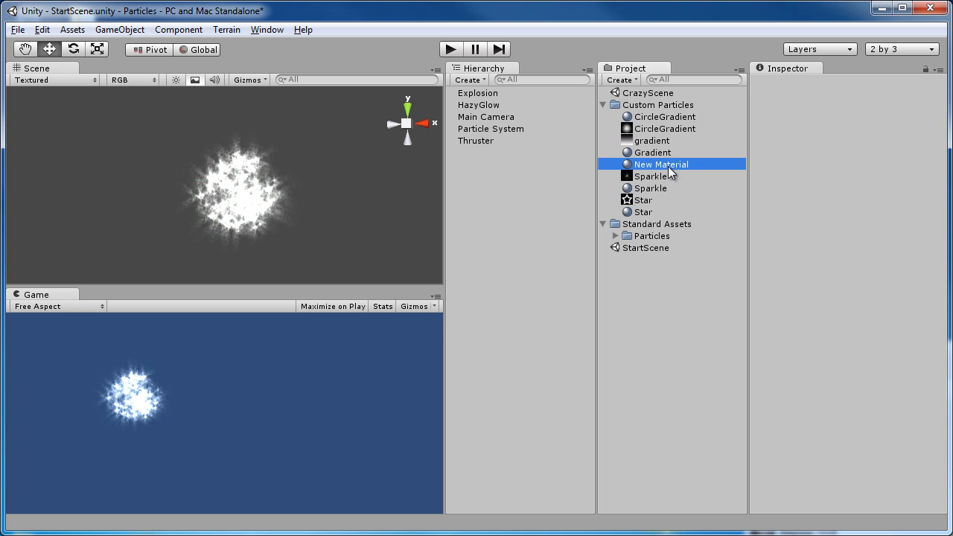
pyautogui.press('Delete')
pyautogui.press('Return')
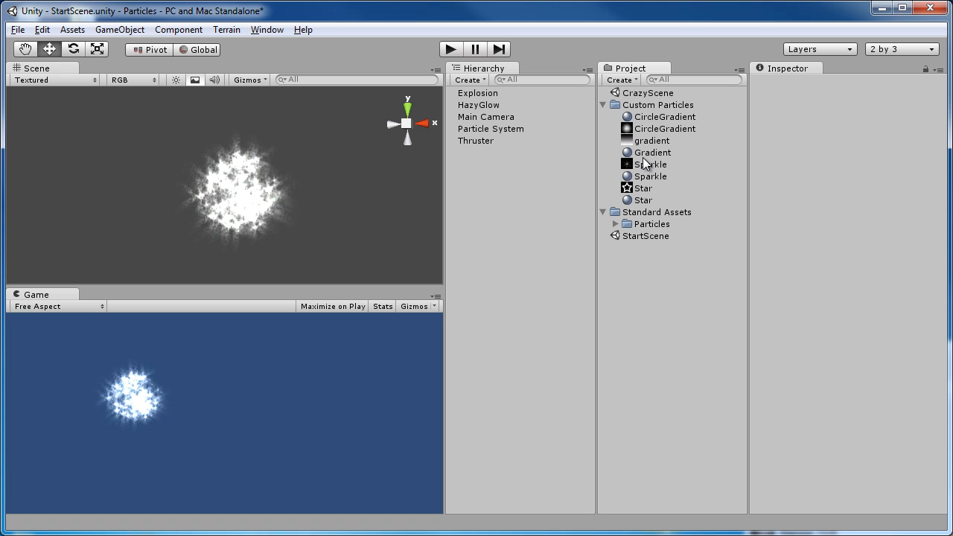
# Review the HazyGlow's particle size, energy and emission settings in its Ellipsoid Particle Emitter
pyautogui.click(264, 185)
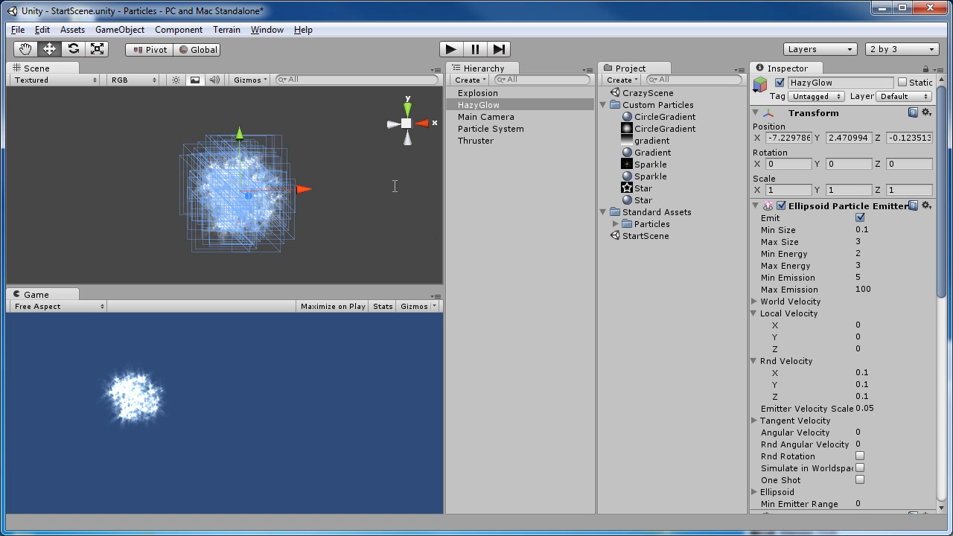
pyautogui.scroll(-5, 933, 273)
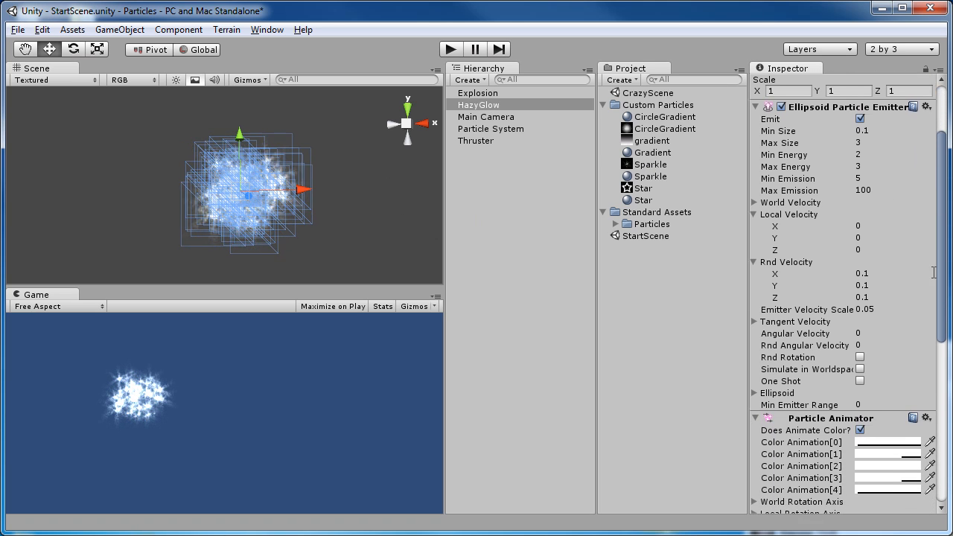
pyautogui.scroll(-2, 933, 273)
pyautogui.scroll(3, 918, 187)
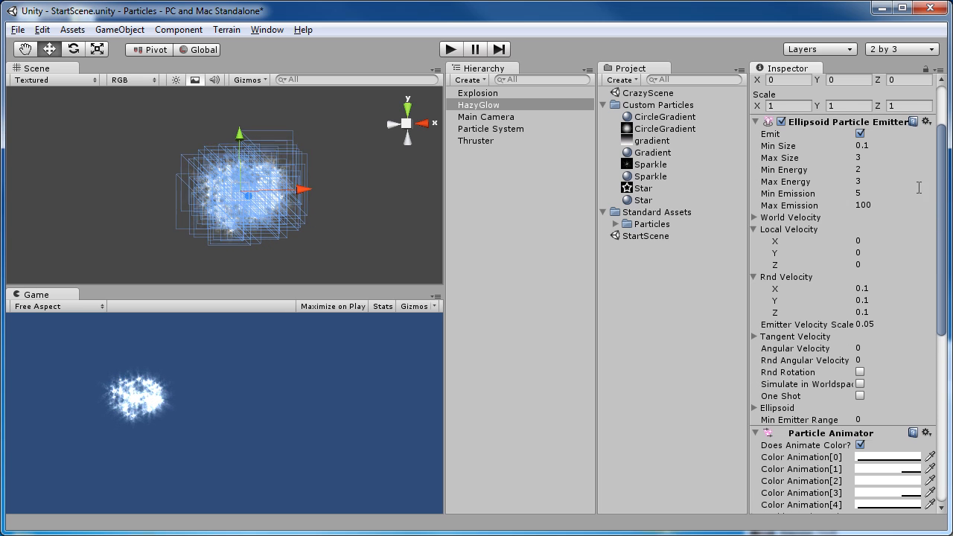
pyautogui.click(869, 194)
pyautogui.click(878, 204)
pyautogui.click(869, 193)
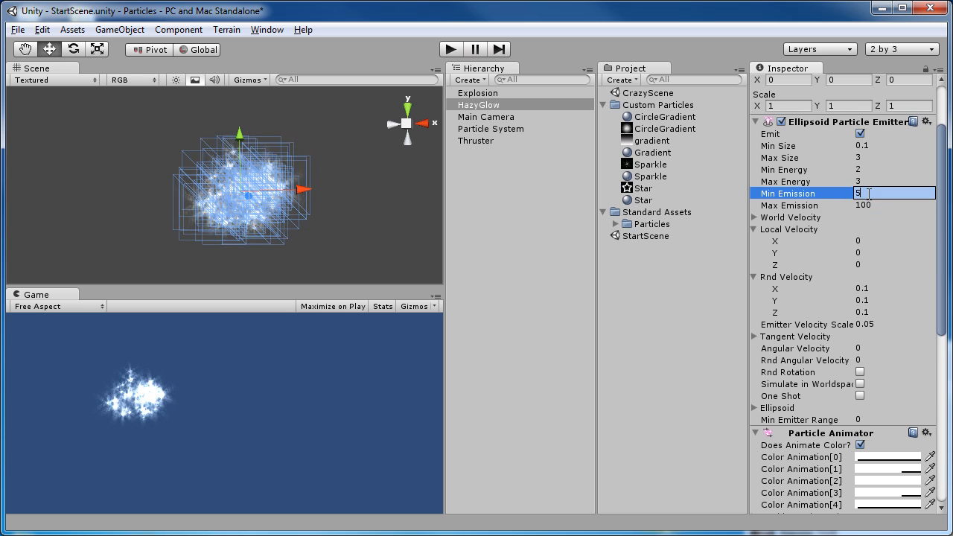
pyautogui.click(868, 204)
pyautogui.click(866, 169)
pyautogui.click(866, 180)
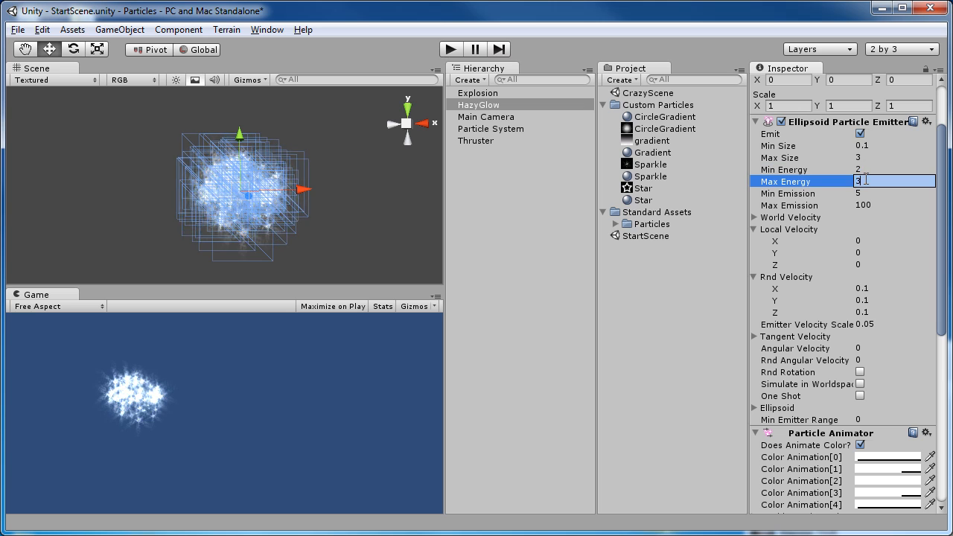
pyautogui.click(870, 146)
# Change the HazyGlow's Color Animation[2] to a pinkish purple, about RGB 211, 75, 215
pyautogui.scroll(-10, 892, 364)
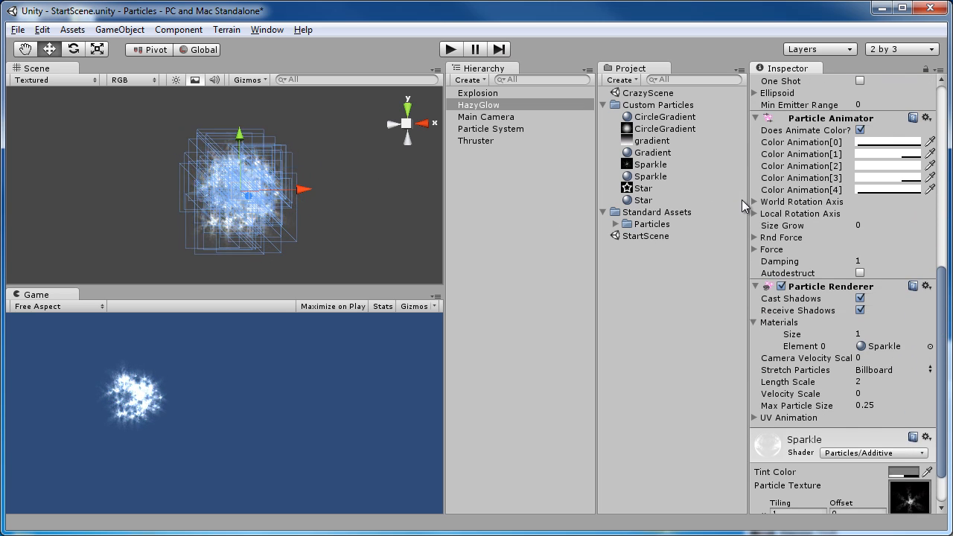
pyautogui.click(882, 166)
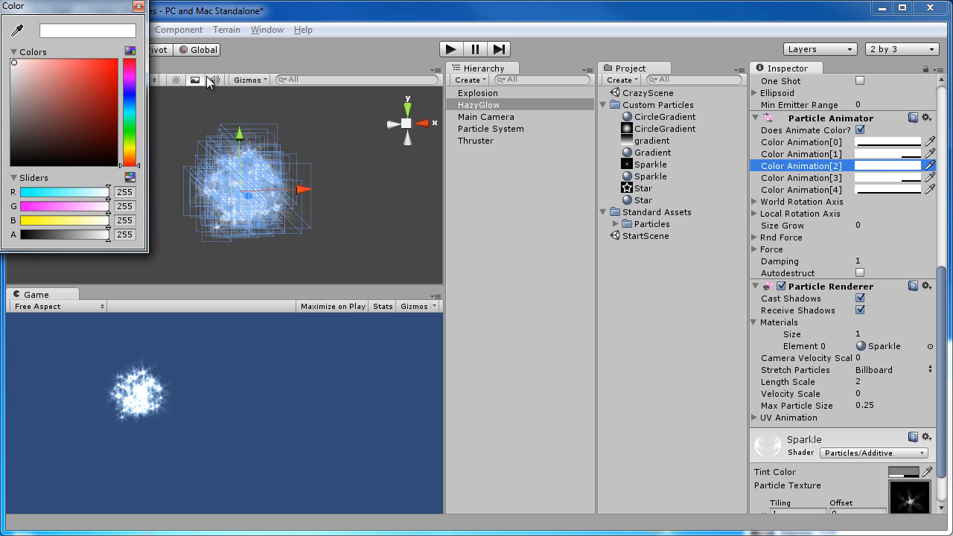
pyautogui.moveTo(129, 91); pyautogui.dragTo(129, 77)
pyautogui.click(79, 78)
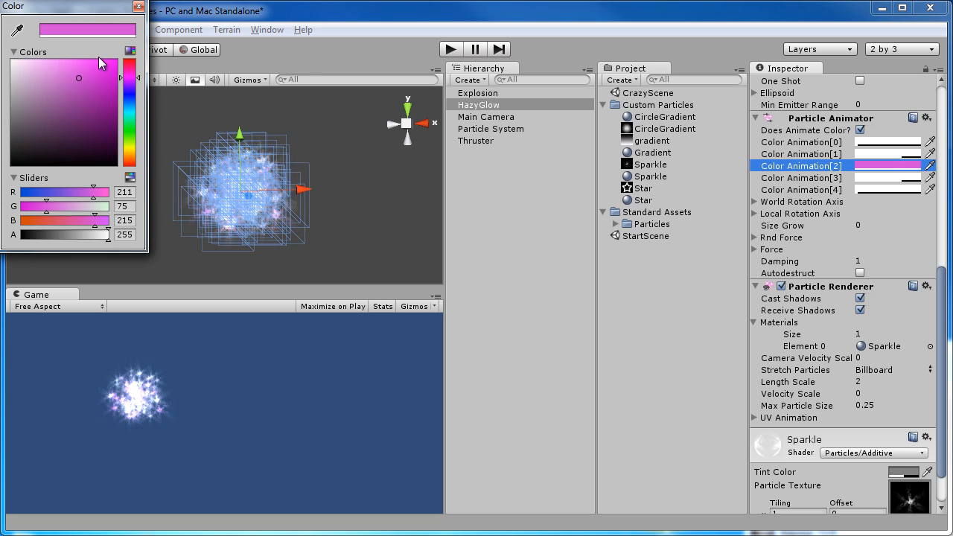
# Change the HazyGlow's Color Animation[1] to a light blue, about RGB 108, 213, 242
pyautogui.click(888, 153)
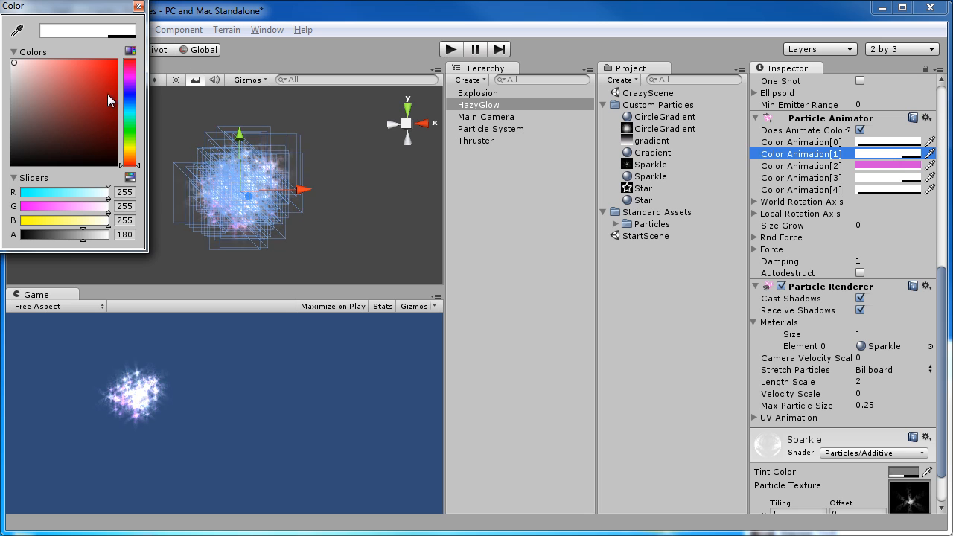
pyautogui.click(130, 109)
pyautogui.click(69, 68)
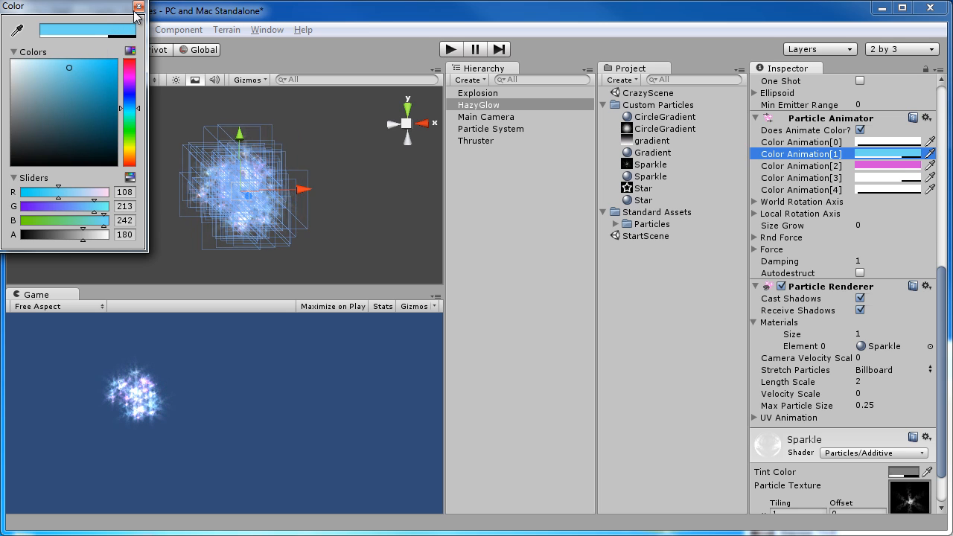
pyautogui.click(137, 6)
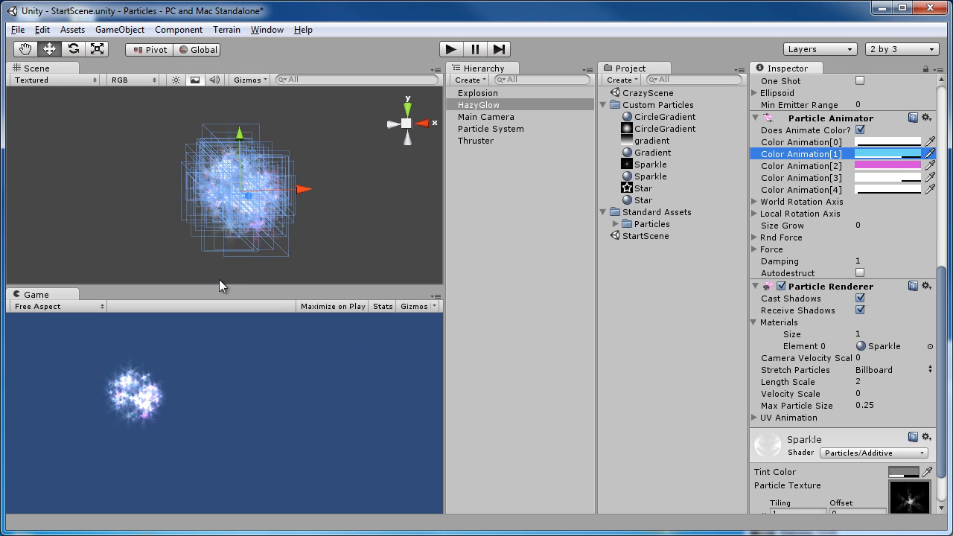
# Move the HazyGlow along its X axis to sit beside the two flame particle systems
pyautogui.keyDown('alt'); pyautogui.moveTo(364, 206); pyautogui.dragTo(379, 252); pyautogui.keyUp('alt')
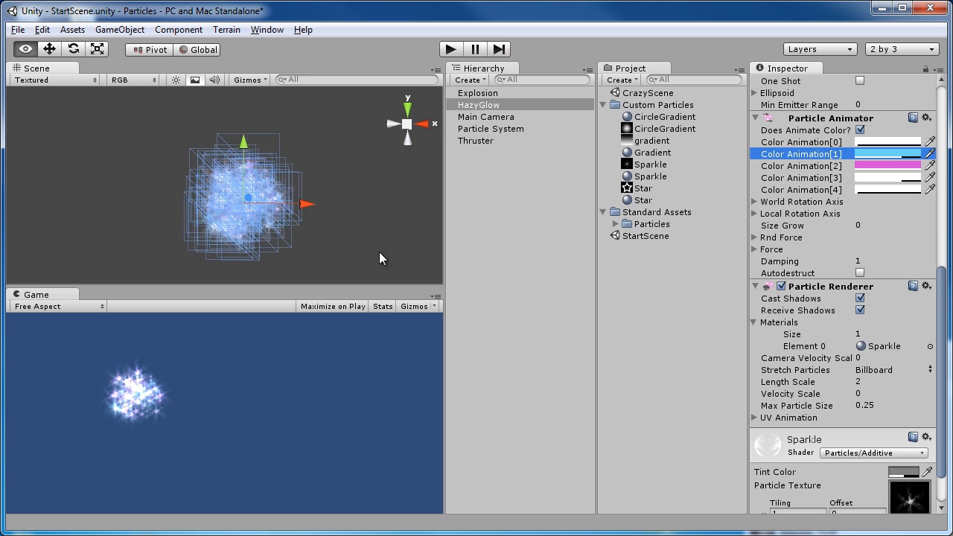
pyautogui.scroll(-6, 312, 250)
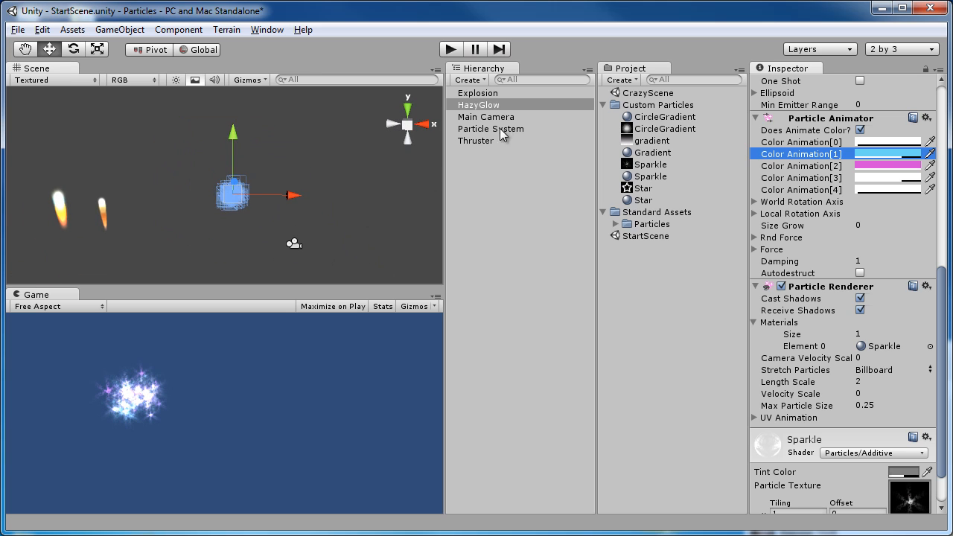
pyautogui.click(487, 91)
pyautogui.click(487, 106)
pyautogui.moveTo(294, 195); pyautogui.dragTo(202, 218)
# Move the Explosion along the X axis into the game camera's view and frame it in the scene
pyautogui.click(501, 95)
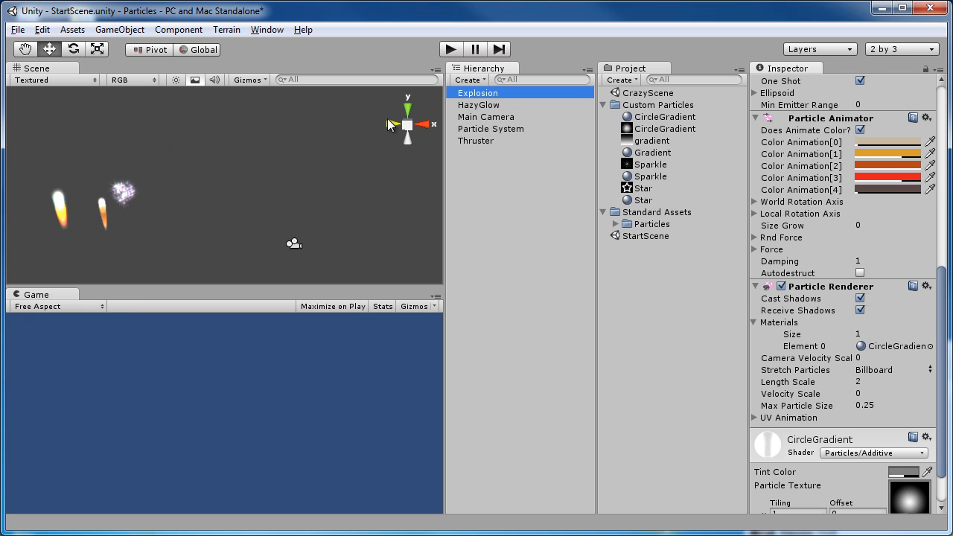
pyautogui.scroll(-2, 306, 235)
pyautogui.moveTo(432, 194); pyautogui.dragTo(289, 218)
pyautogui.scroll(3, 278, 221)
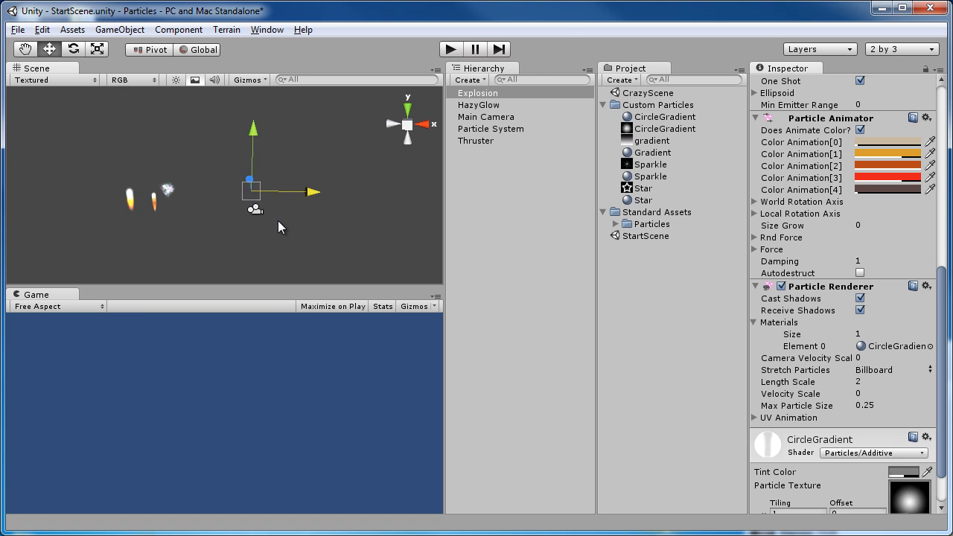
pyautogui.press('f')
pyautogui.scroll(5, 245, 215)
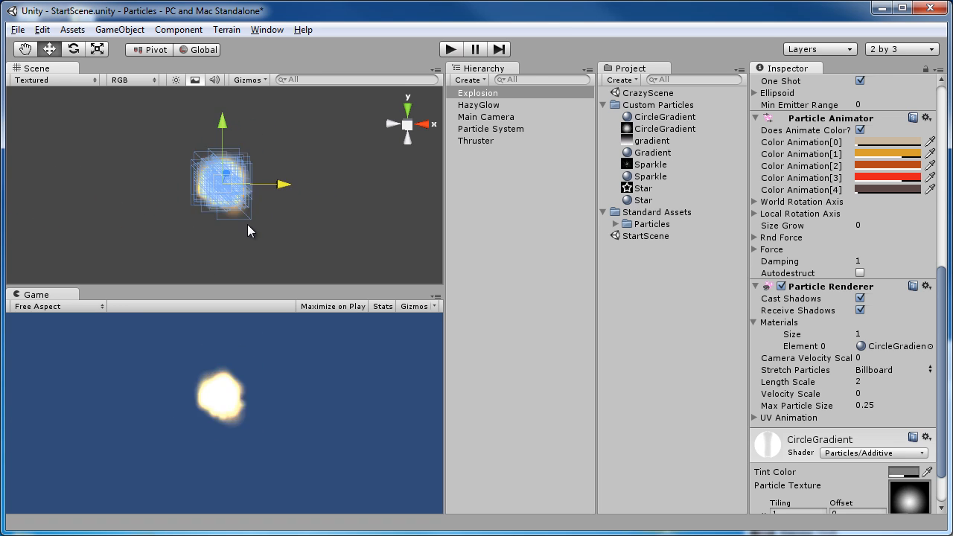
pyautogui.keyDown('alt'); pyautogui.moveTo(289, 222); pyautogui.dragTo(298, 221); pyautogui.keyUp('alt')
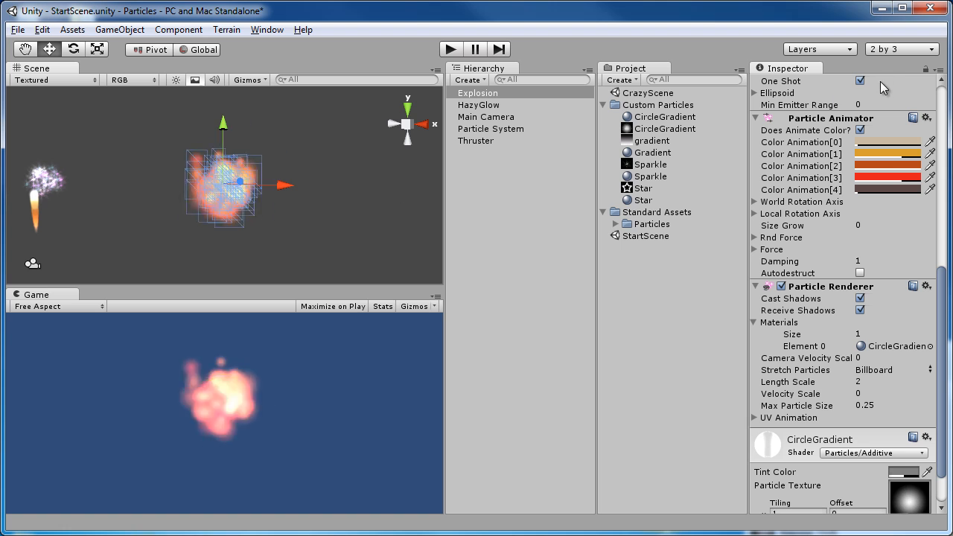
# Review the Explosion's One Shot emitter setting and enable Autodestruct in its Particle Animator
pyautogui.moveTo(942, 294); pyautogui.dragTo(948, 154)
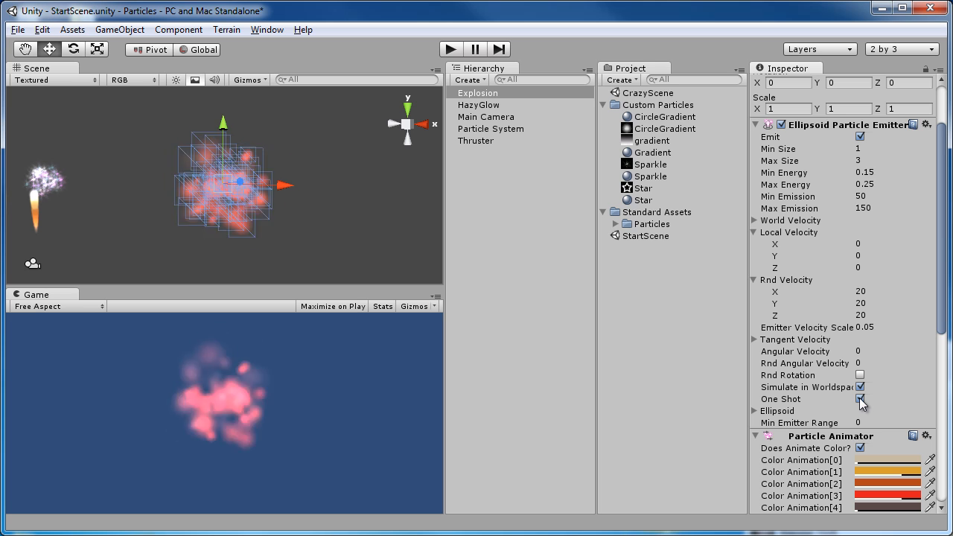
pyautogui.moveTo(944, 307); pyautogui.dragTo(929, 426)
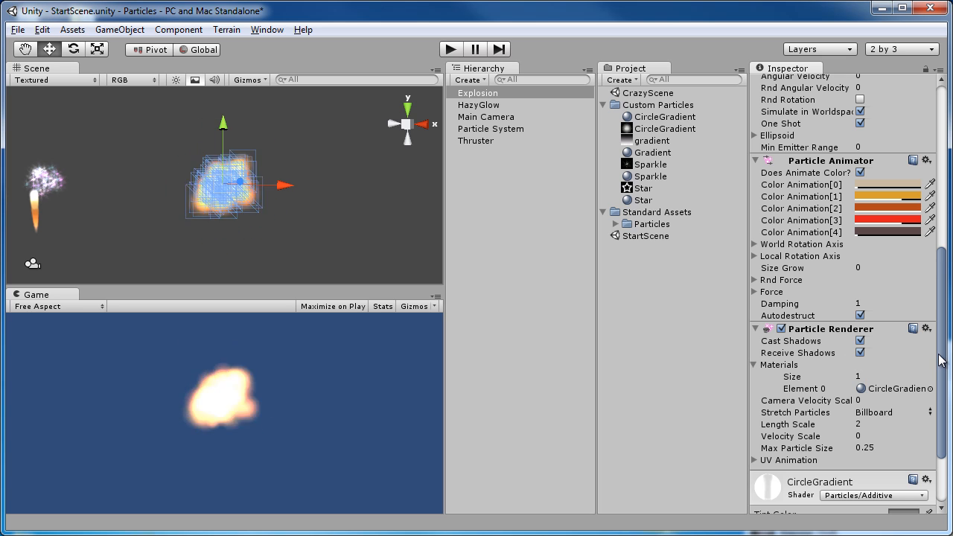
pyautogui.moveTo(944, 360)
pyautogui.mouseDown()
pyautogui.moveTo(944, 312)
pyautogui.moveTo(943, 352)
pyautogui.mouseUp()
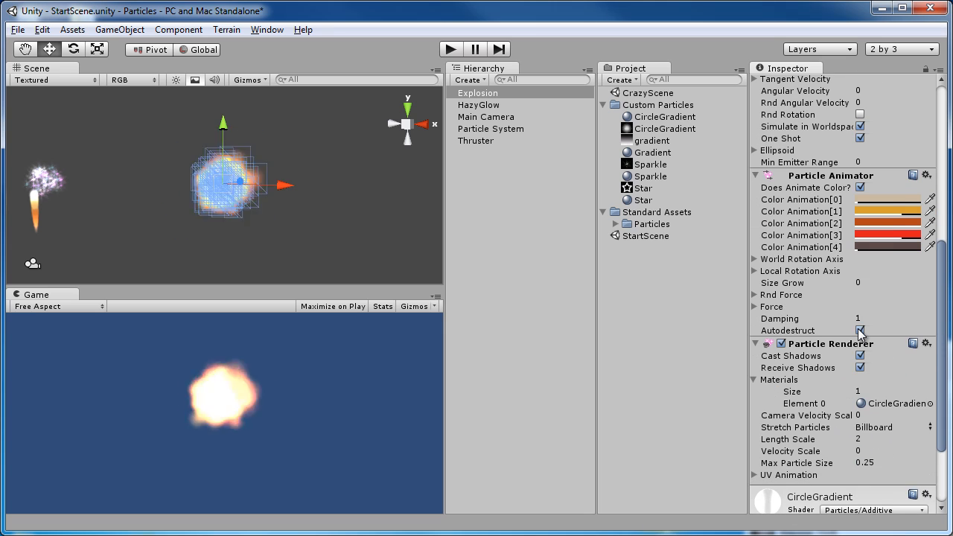
# Turn off One Shot on the Explosion's emitter to compare the continuous emission, and turn it back on
pyautogui.scroll(6, 871, 400)
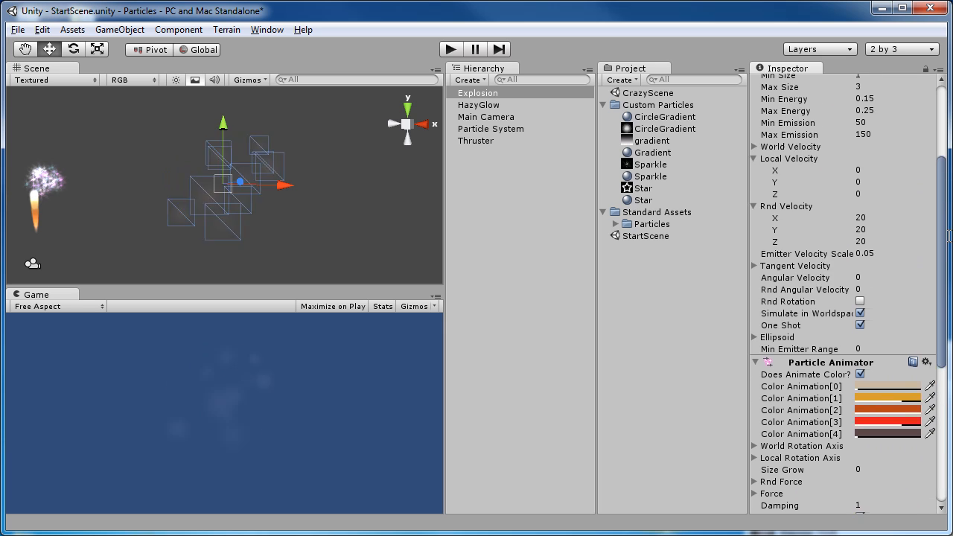
pyautogui.click(861, 403)
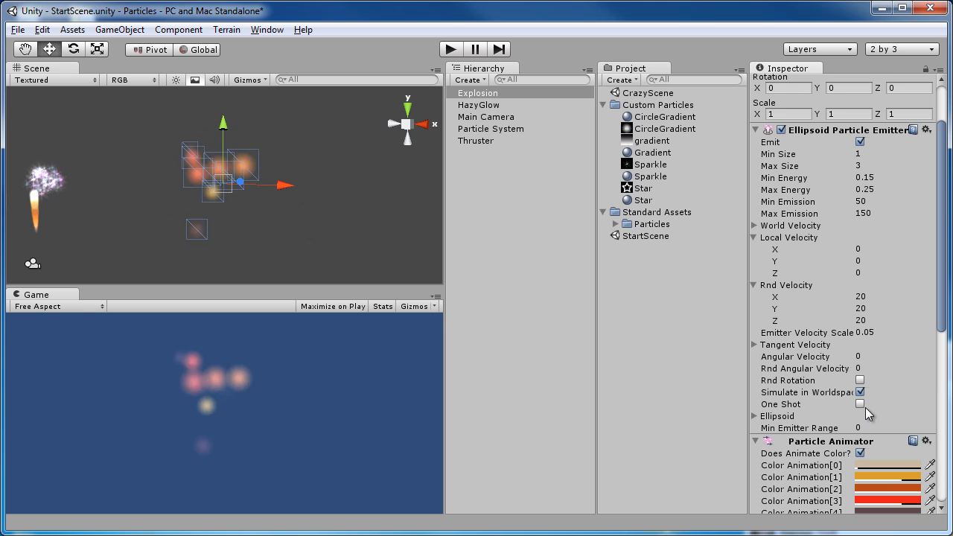
pyautogui.click(860, 404)
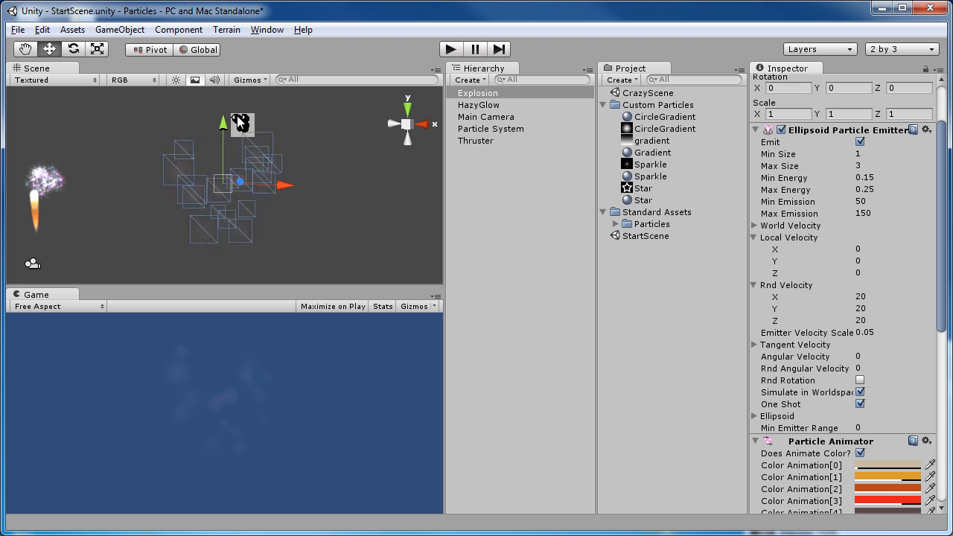
# Review the Explosion's minimum and maximum particle size and energy in its Ellipsoid Particle Emitter
pyautogui.moveTo(942, 186); pyautogui.dragTo(942, 216)
pyautogui.scroll(3, 888, 210)
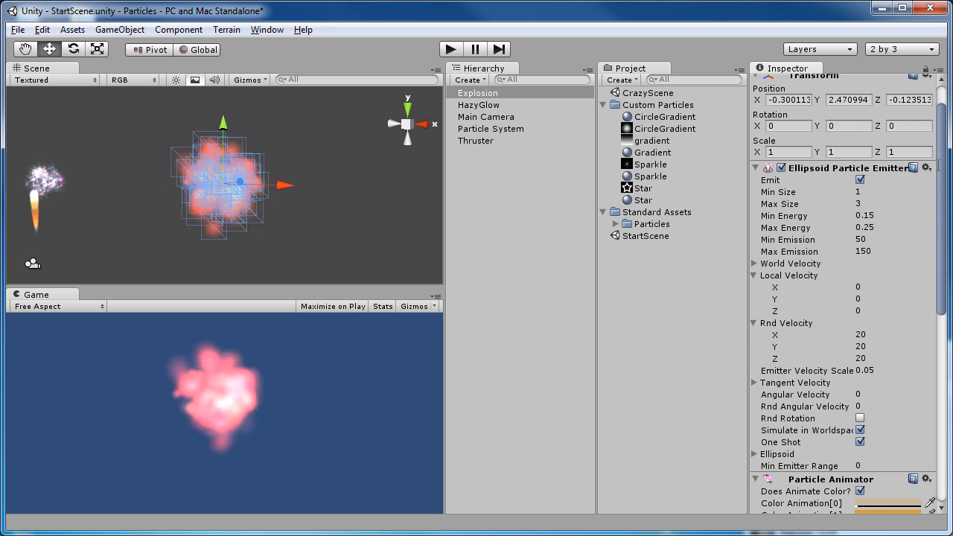
pyautogui.click(864, 193)
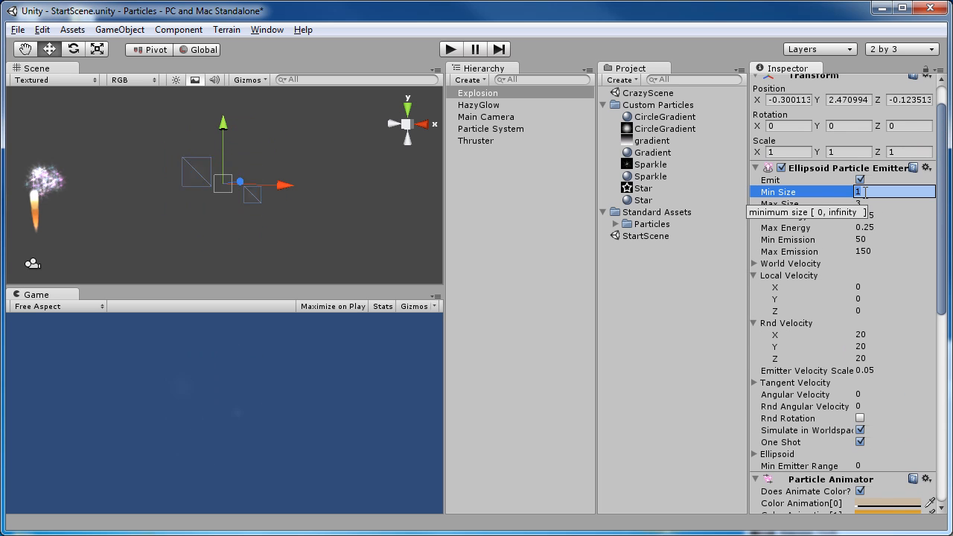
pyautogui.click(870, 205)
pyautogui.click(872, 191)
pyautogui.click(871, 203)
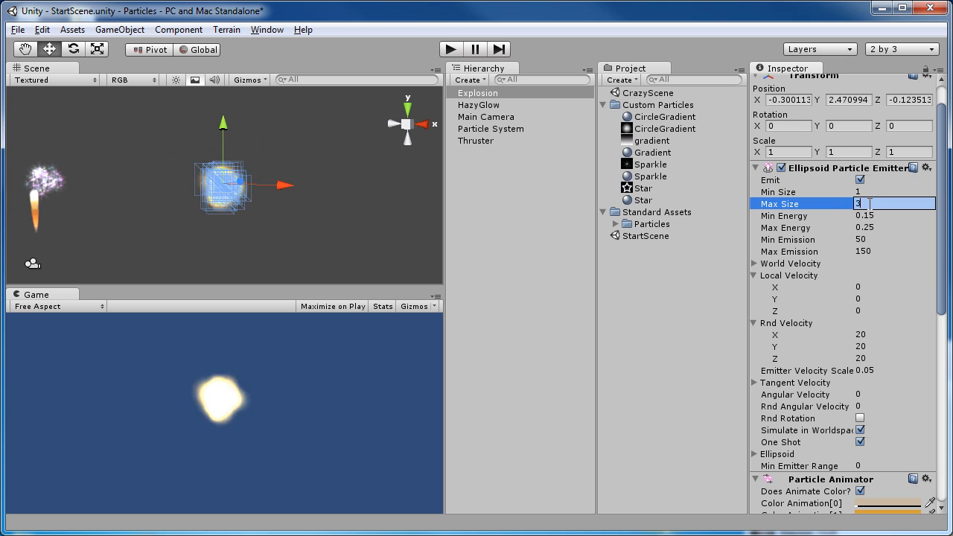
pyautogui.click(877, 216)
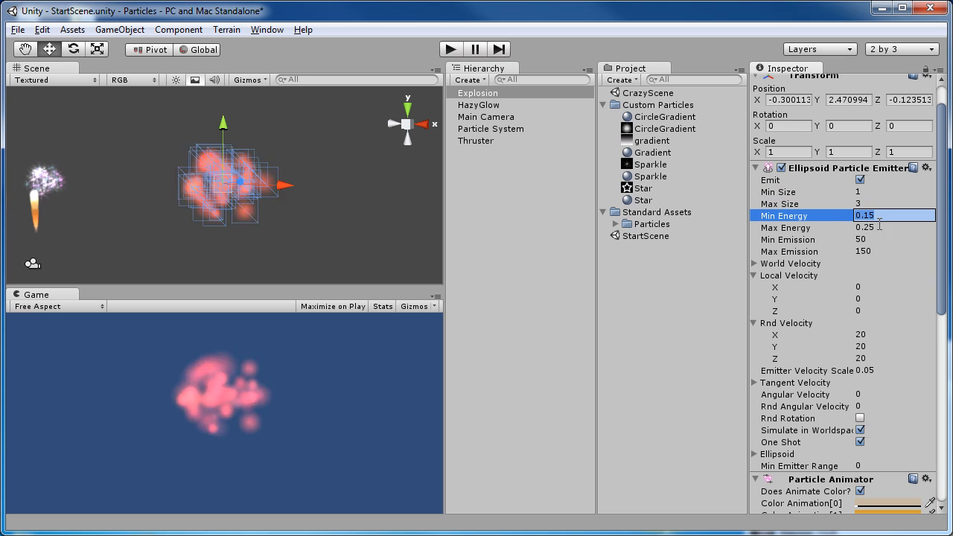
pyautogui.click(880, 228)
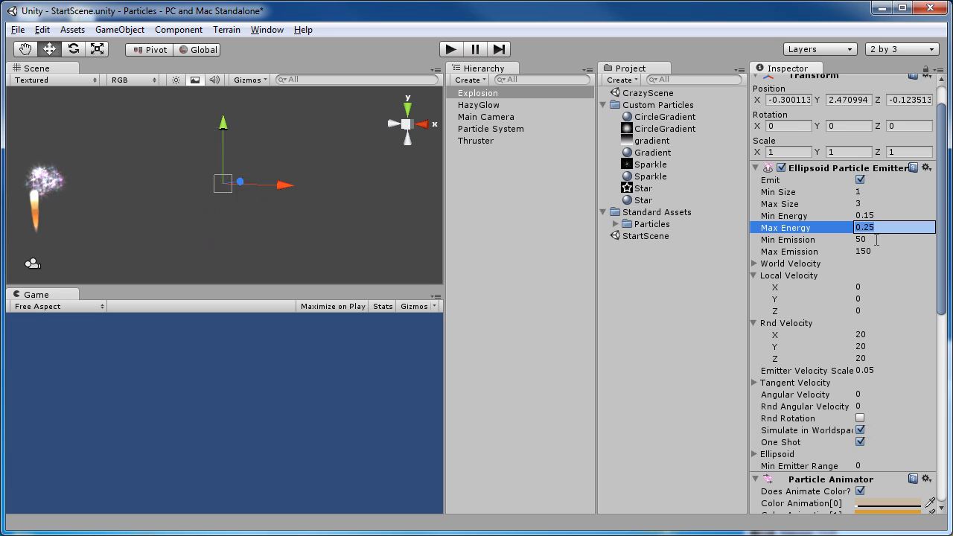
# Set the Explosion's Min Emission to 150 and Max Emission to 300
pyautogui.click(876, 239)
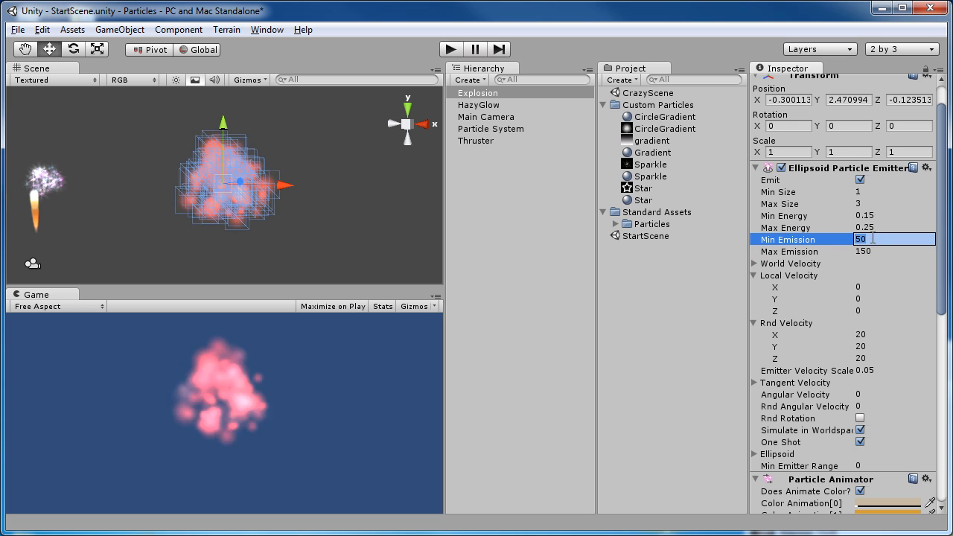
pyautogui.write('150')
pyautogui.press('Tab')
pyautogui.write('3')
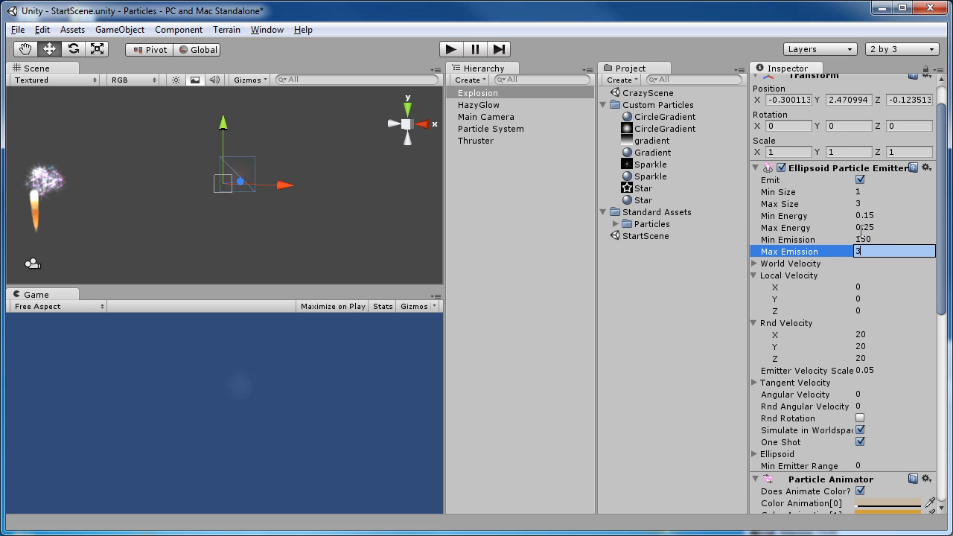
pyautogui.write('00')
pyautogui.press('Return')
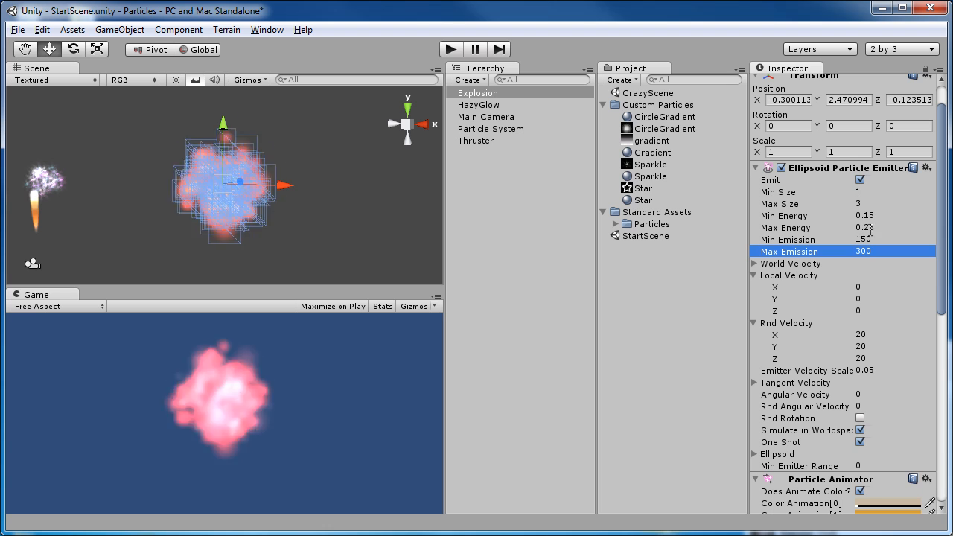
# Set the Explosion's Min Energy to 0.2 and Max Energy to 0.5
pyautogui.click(877, 216)
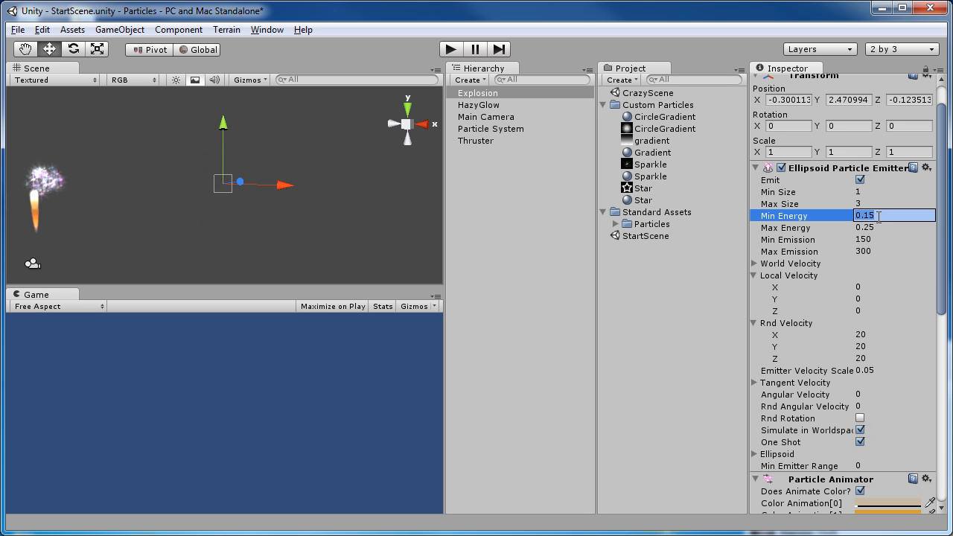
pyautogui.write('0.2')
pyautogui.press('Tab')
pyautogui.write('0.5')
pyautogui.press('Return')
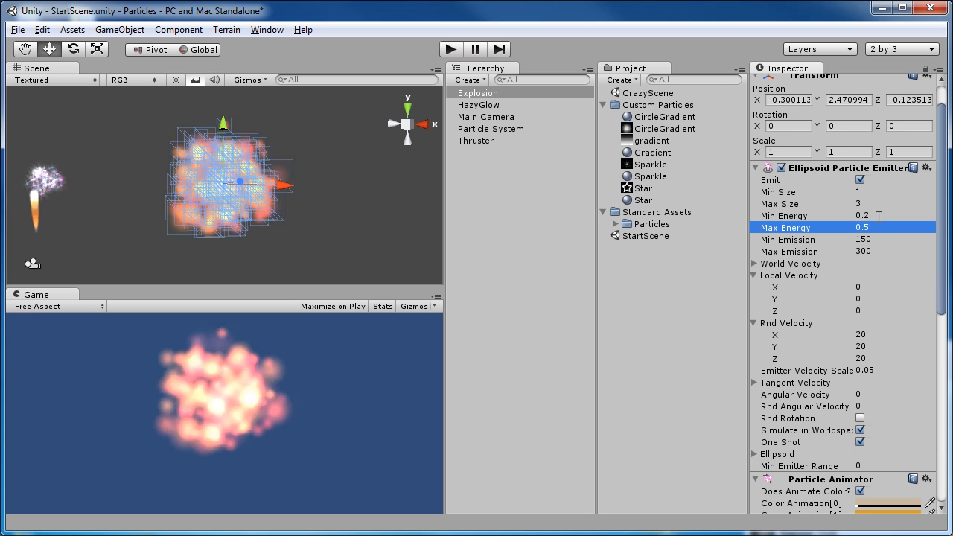
# Set the Explosion's Rnd Velocity to 0.5 on the X, Y and Z axes
pyautogui.scroll(-4, 258, 179)
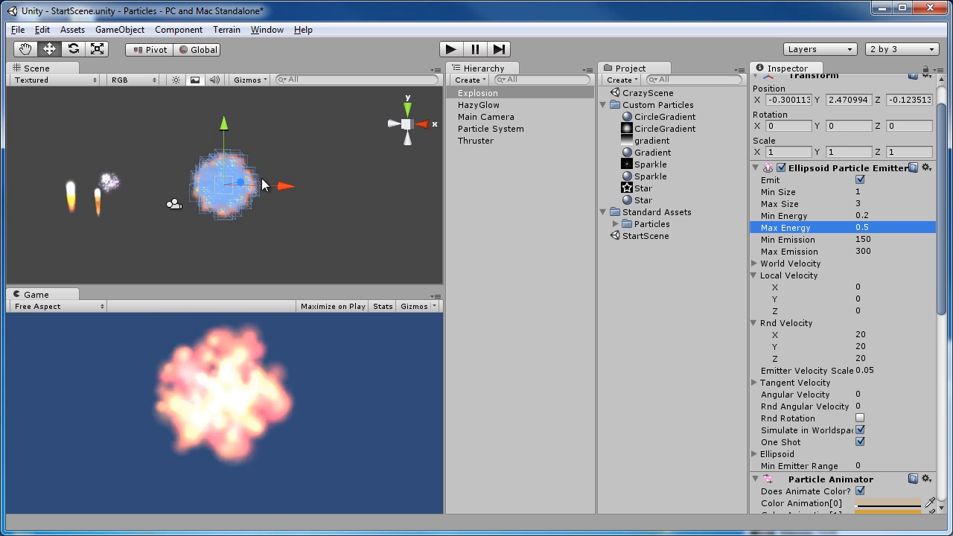
pyautogui.keyDown('alt'); pyautogui.moveTo(329, 186); pyautogui.dragTo(295, 189); pyautogui.keyUp('alt')
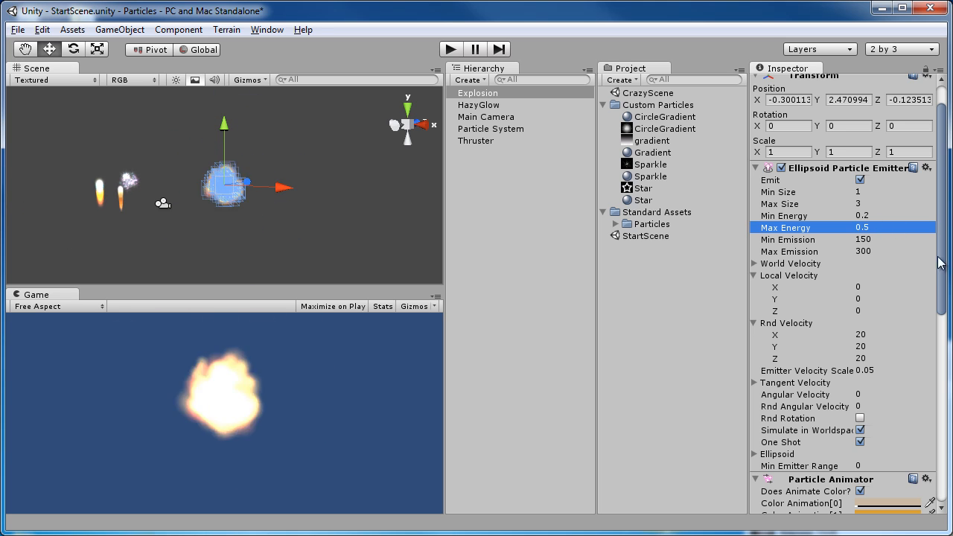
pyautogui.moveTo(941, 224); pyautogui.dragTo(938, 247)
pyautogui.click(867, 281)
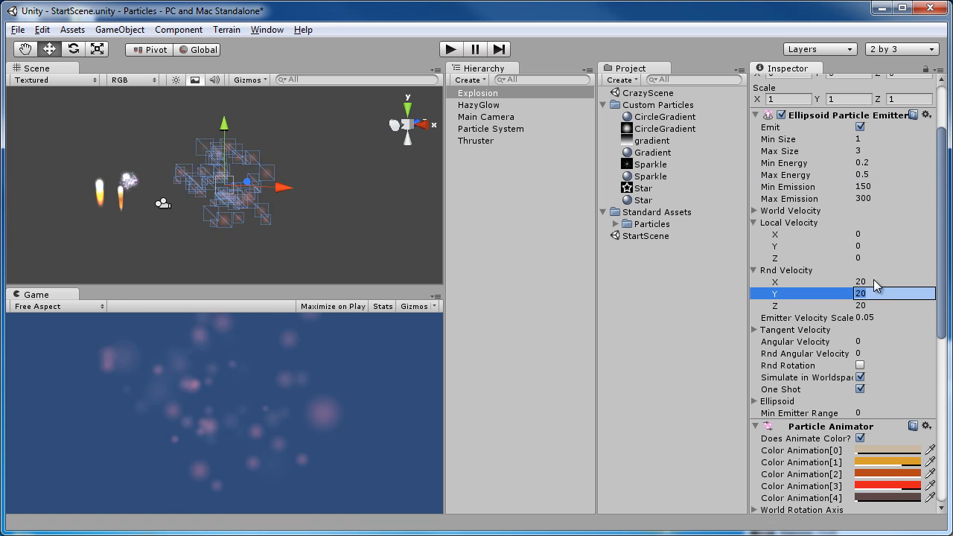
pyautogui.write('0.5')
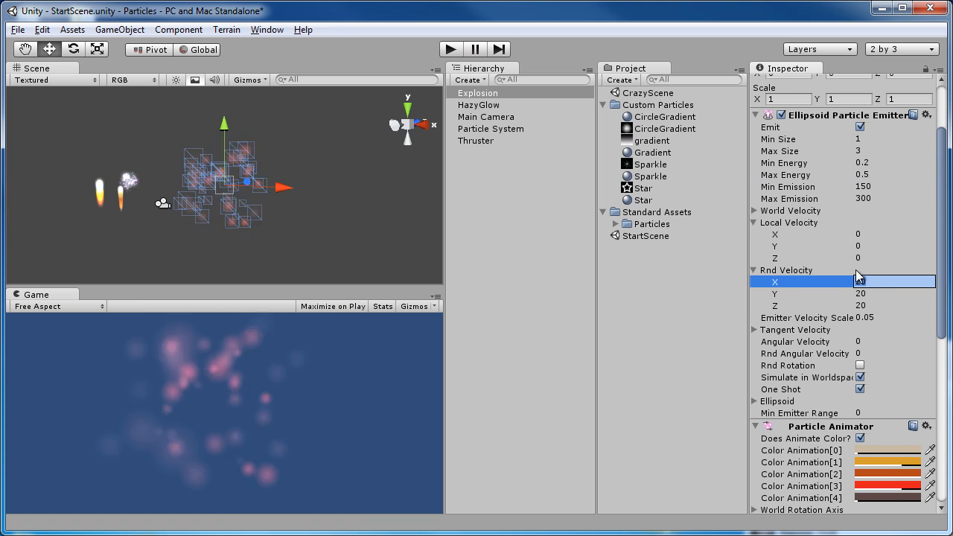
pyautogui.press('Tab')
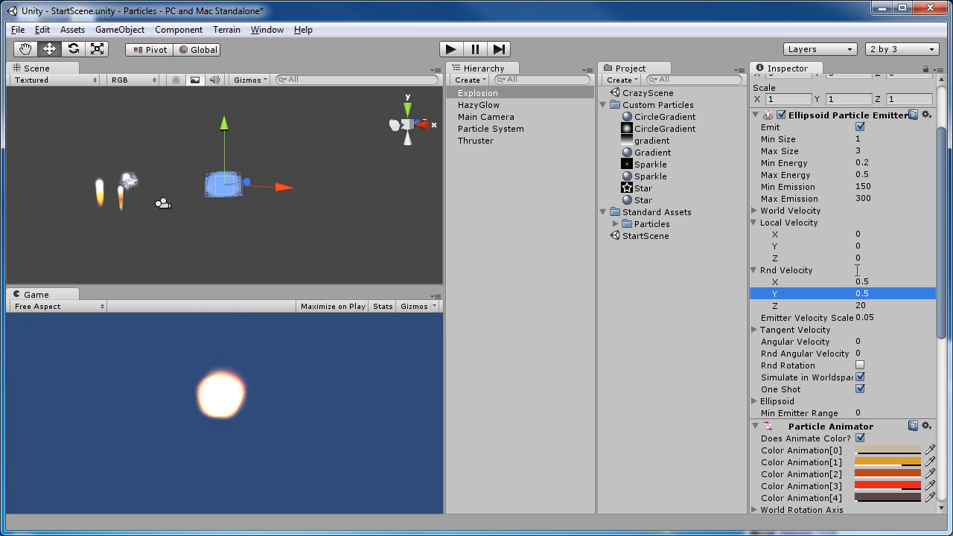
pyautogui.write('0.5')
pyautogui.click(869, 305)
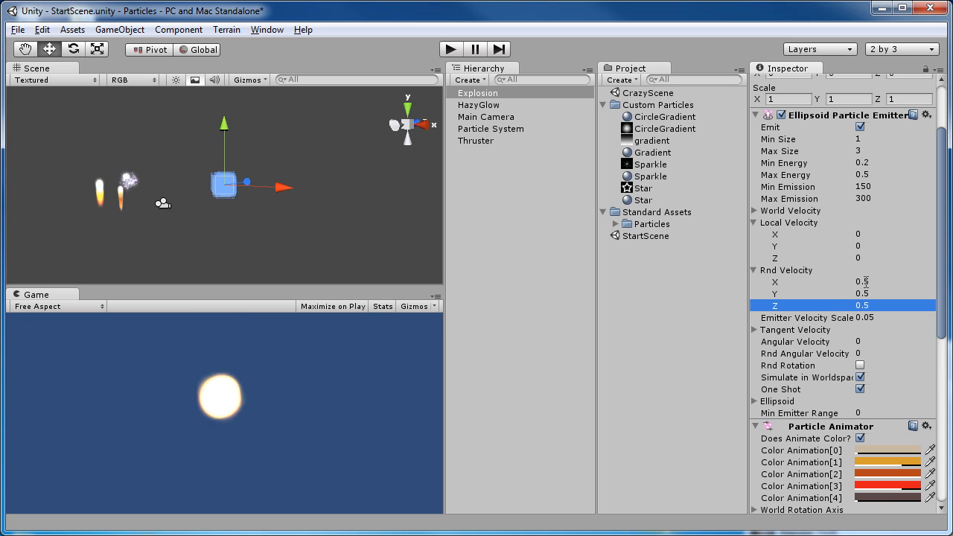
pyautogui.click(877, 275)
pyautogui.click(877, 280)
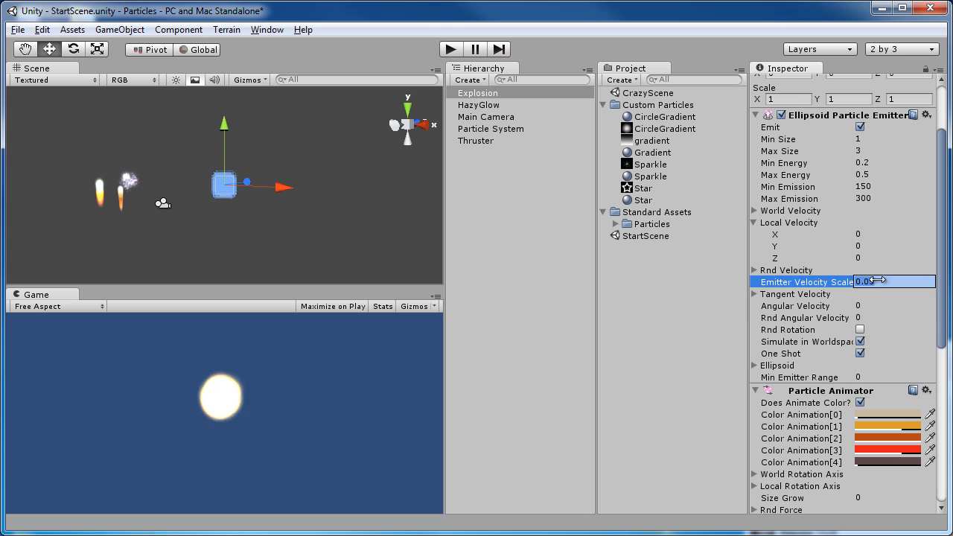
# Set the Explosion's Rnd Velocity to 10 on the X, Y and Z axes
pyautogui.click(754, 269)
pyautogui.click(878, 282)
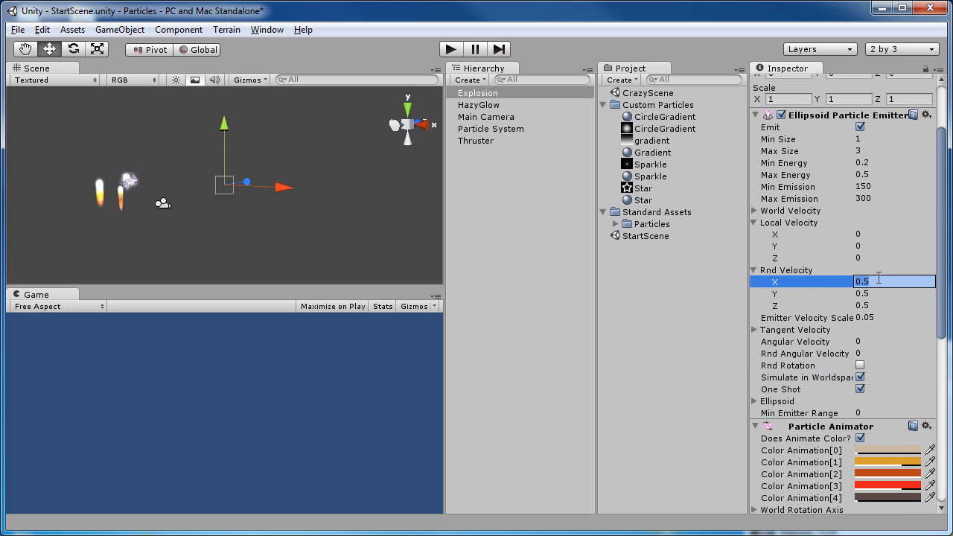
pyautogui.write('10')
pyautogui.press('Tab')
pyautogui.write('10')
pyautogui.press('Tab')
pyautogui.write('10')
pyautogui.press('Return')
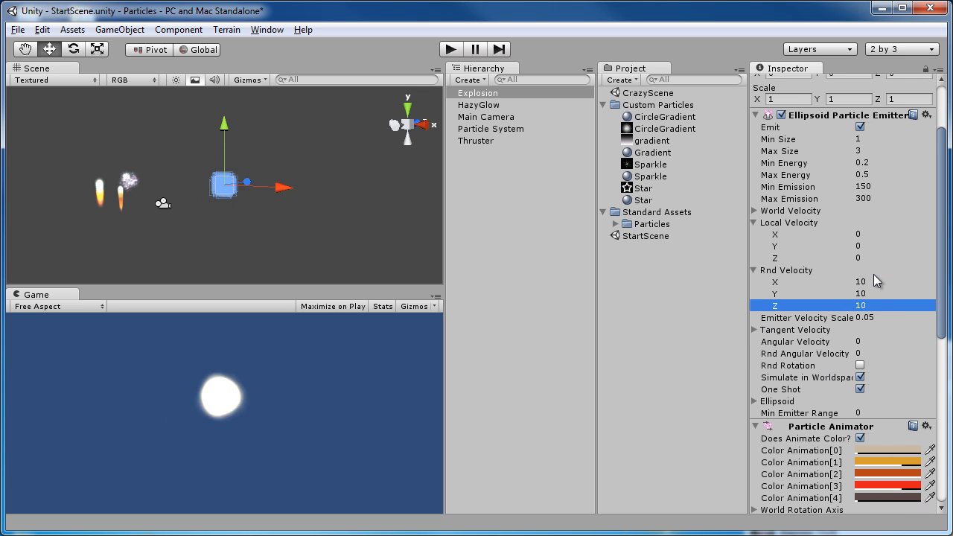
# Set the Explosion's Rnd Velocity to 20 on the X, Y and Z axes
pyautogui.click(883, 283)
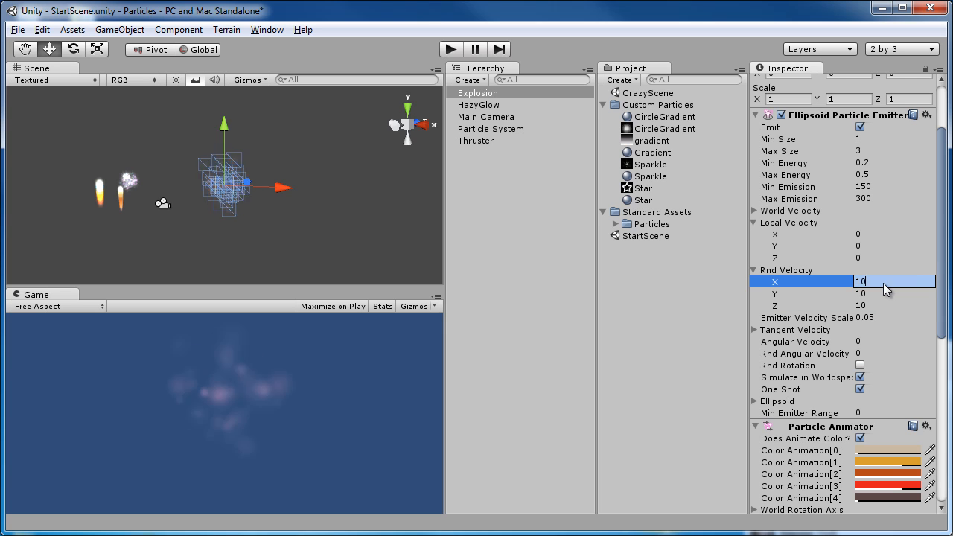
pyautogui.press('BackSpace')
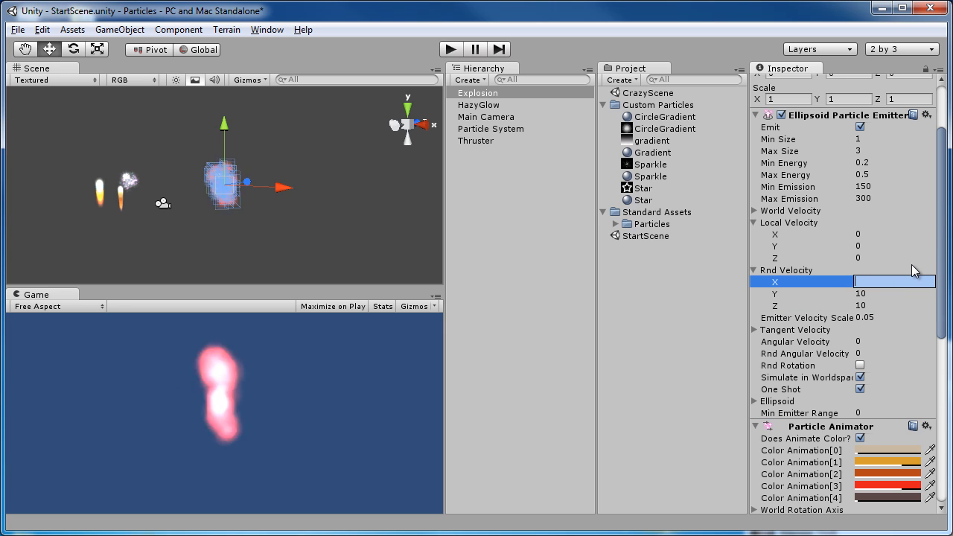
pyautogui.write('20')
pyautogui.press('Tab')
pyautogui.write('20')
pyautogui.press('Tab')
pyautogui.write('20')
pyautogui.press('Return')
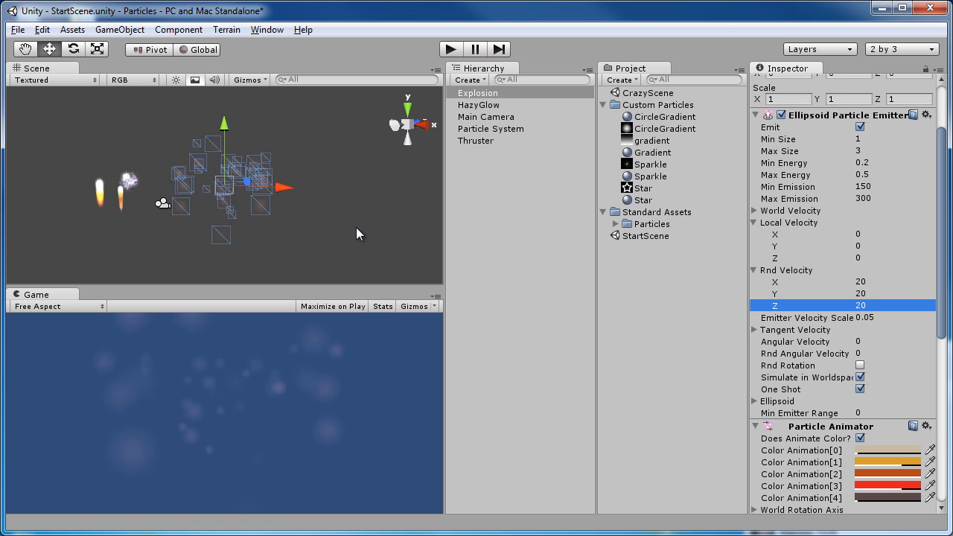
pyautogui.moveTo(357, 233)
pyautogui.keyDown('alt'); pyautogui.mouseDown()
pyautogui.moveTo(250, 233)
pyautogui.moveTo(365, 249)
pyautogui.mouseUp(); pyautogui.keyUp('alt')
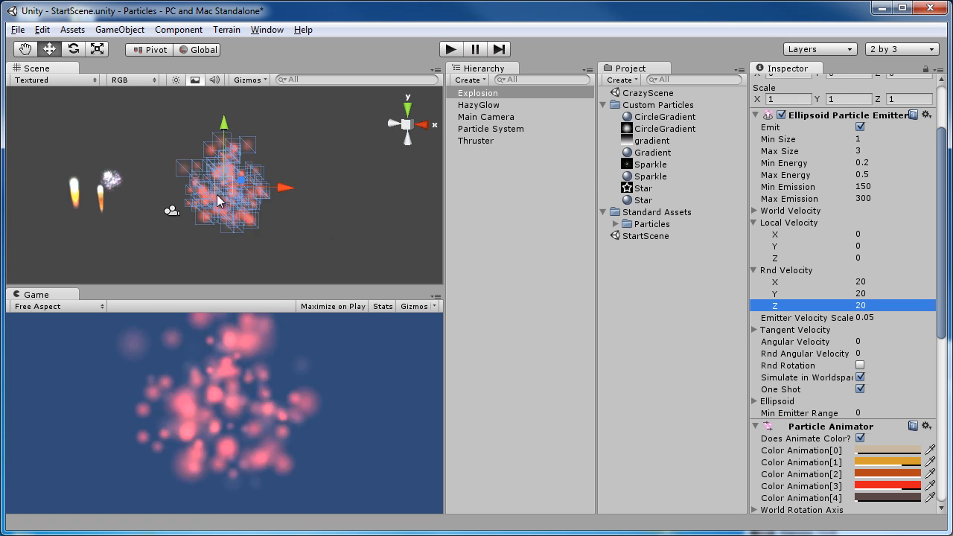
pyautogui.keyDown('alt'); pyautogui.moveTo(219, 201); pyautogui.dragTo(345, 216); pyautogui.keyUp('alt')
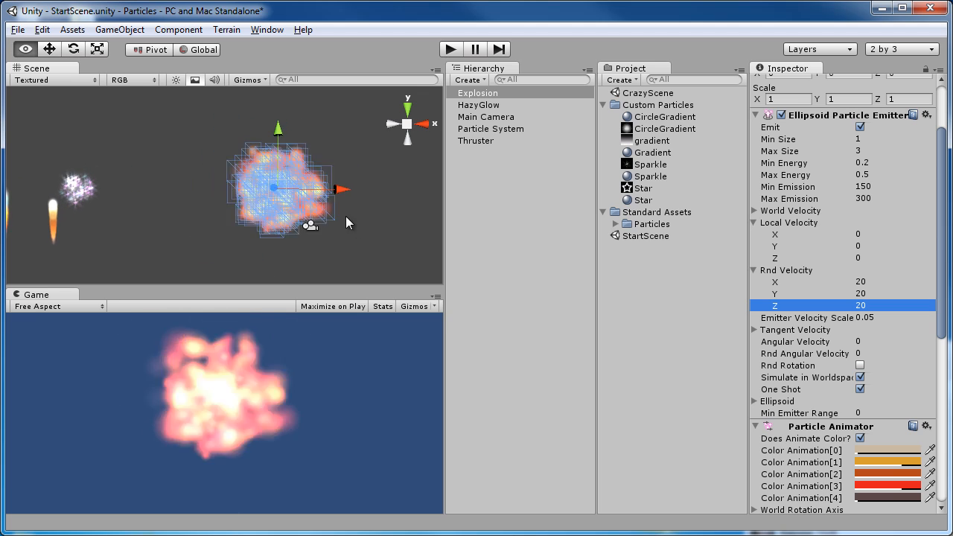
# Change Color Animation[3] in the Explosion's Particle Animator to a dark green
pyautogui.moveTo(941, 220); pyautogui.dragTo(938, 264)
pyautogui.scroll(-4, 930, 306)
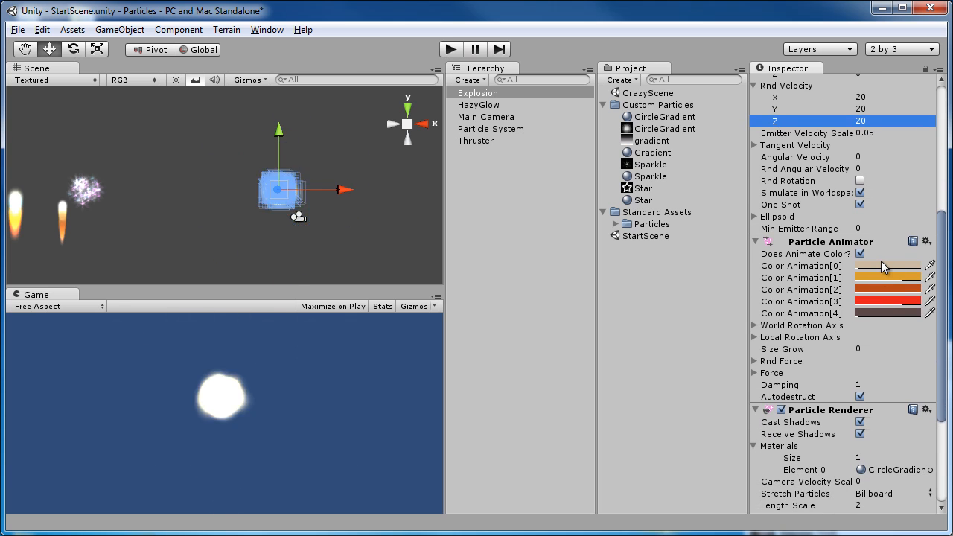
pyautogui.click(895, 299)
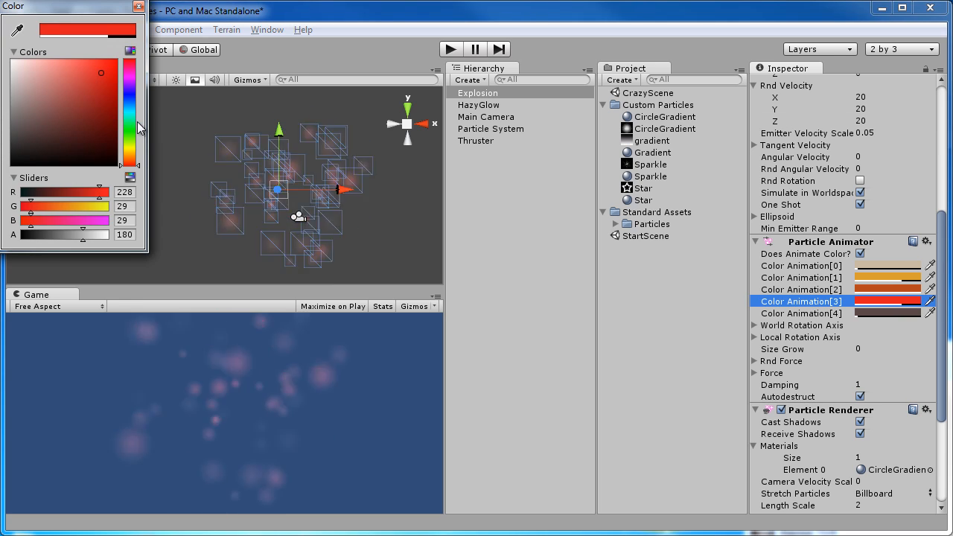
pyautogui.click(130, 122)
pyautogui.click(96, 98)
pyautogui.click(139, 6)
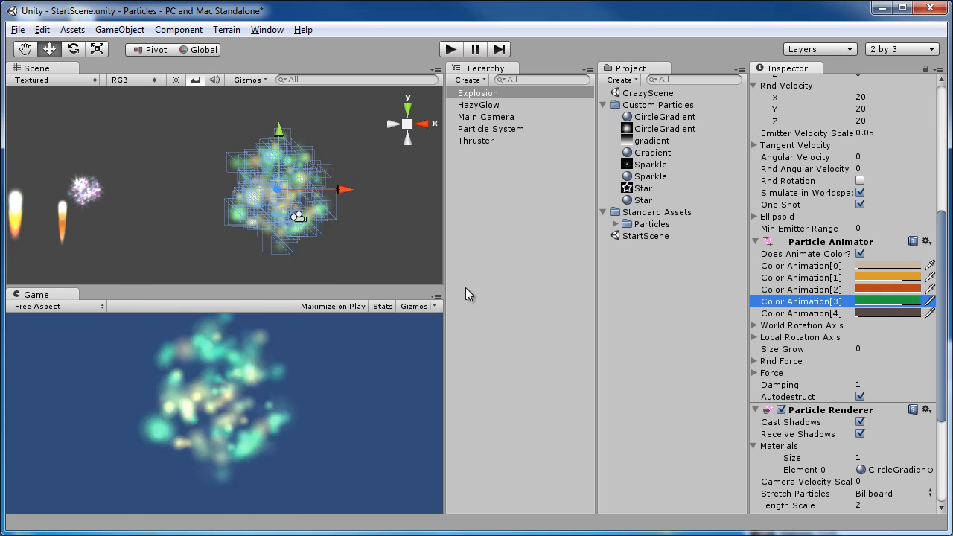
# Examine the Explosion, HazyGlow, Particle System and Thruster effects together in the scene, then clear the selection
pyautogui.moveTo(943, 325)
pyautogui.mouseDown()
pyautogui.moveTo(948, 417)
pyautogui.moveTo(949, 195)
pyautogui.moveTo(943, 308)
pyautogui.mouseUp()
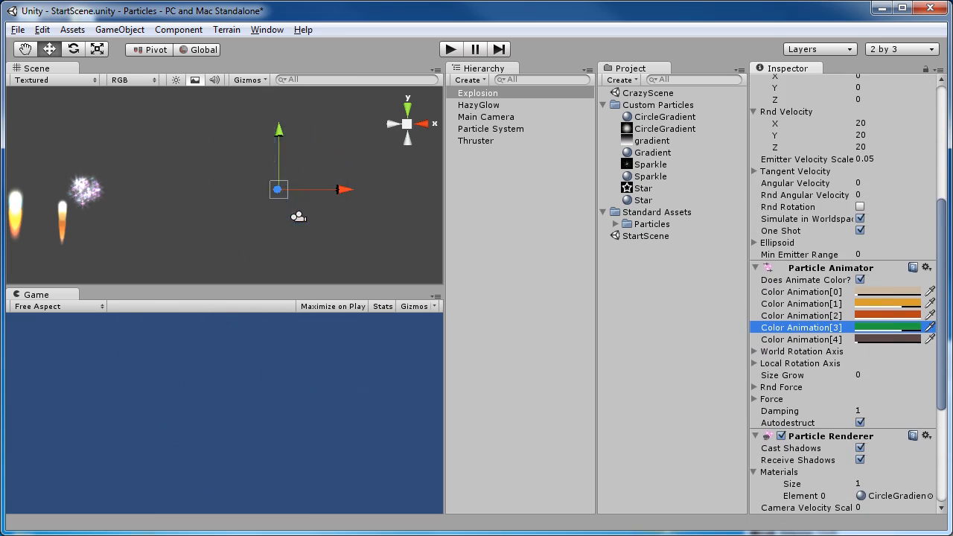
pyautogui.moveTo(184, 176); pyautogui.dragTo(248, 177, button='middle')
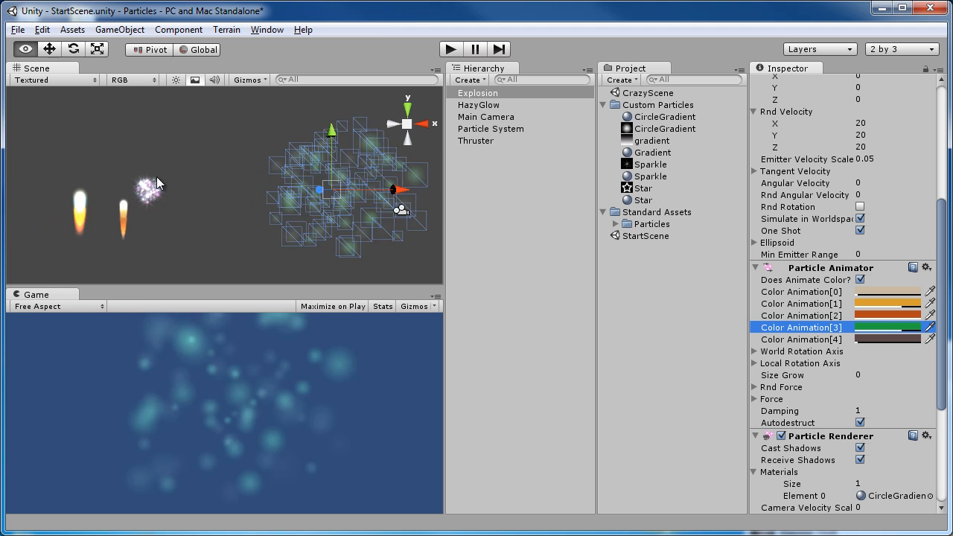
pyautogui.keyDown('alt'); pyautogui.moveTo(157, 176); pyautogui.dragTo(200, 229); pyautogui.keyUp('alt')
pyautogui.scroll(-3, 200, 228)
pyautogui.click(89, 200)
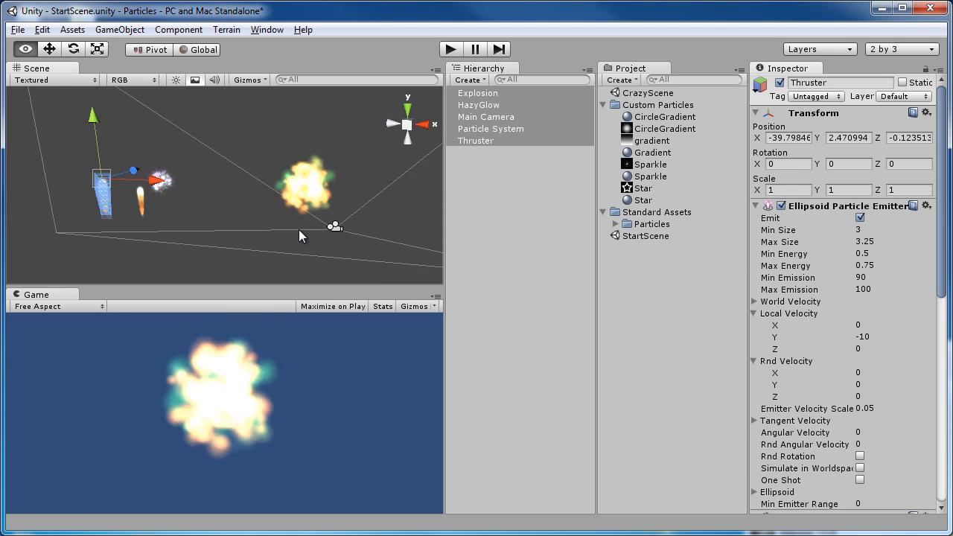
pyautogui.keyDown('alt'); pyautogui.moveTo(298, 229); pyautogui.dragTo(331, 250); pyautogui.keyUp('alt')
pyautogui.scroll(4, 159, 191)
pyautogui.moveTo(155, 192); pyautogui.dragTo(193, 199, button='middle')
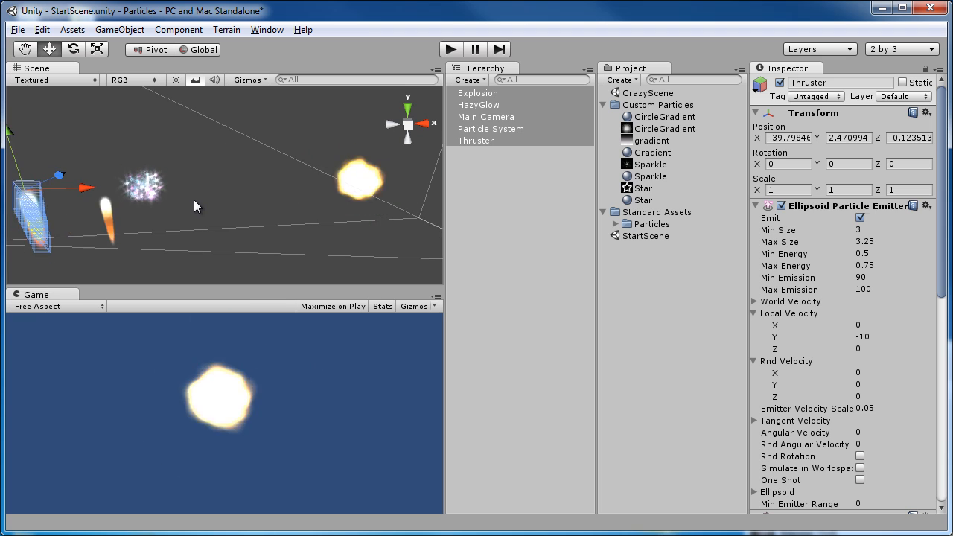
pyautogui.scroll(-4, 193, 200)
pyautogui.keyDown('alt'); pyautogui.moveTo(277, 236); pyautogui.dragTo(245, 190); pyautogui.keyUp('alt')
pyautogui.click(258, 124)
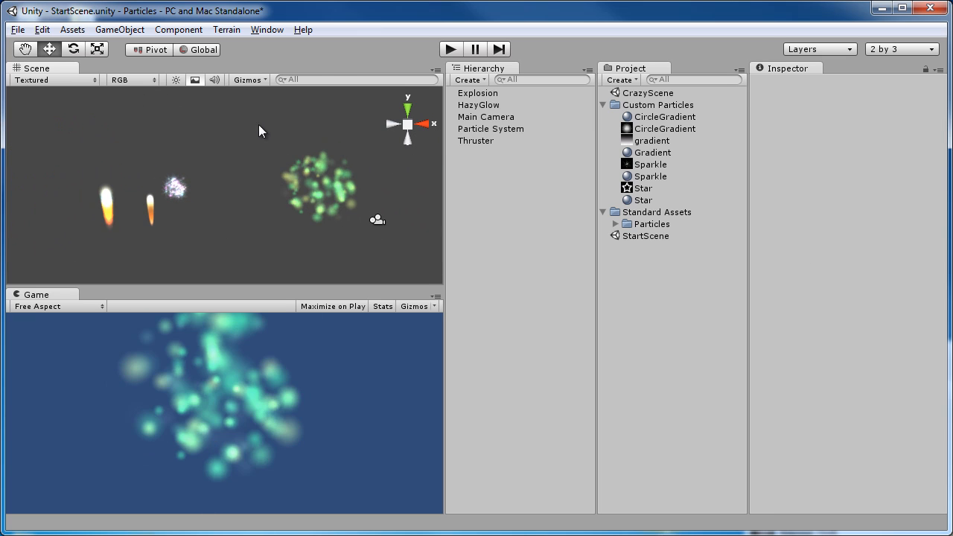
pyautogui.moveTo(79, 139); pyautogui.dragTo(245, 245)
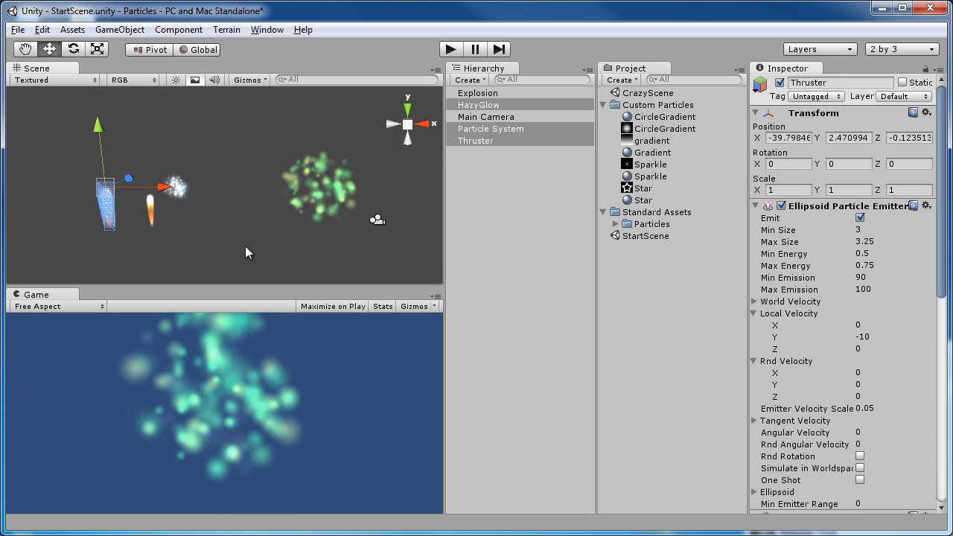
pyautogui.keyDown('shift'); pyautogui.click(320, 183); pyautogui.keyUp('shift')
pyautogui.keyDown('alt'); pyautogui.moveTo(243, 197); pyautogui.dragTo(216, 221); pyautogui.keyUp('alt')
pyautogui.click(216, 221)
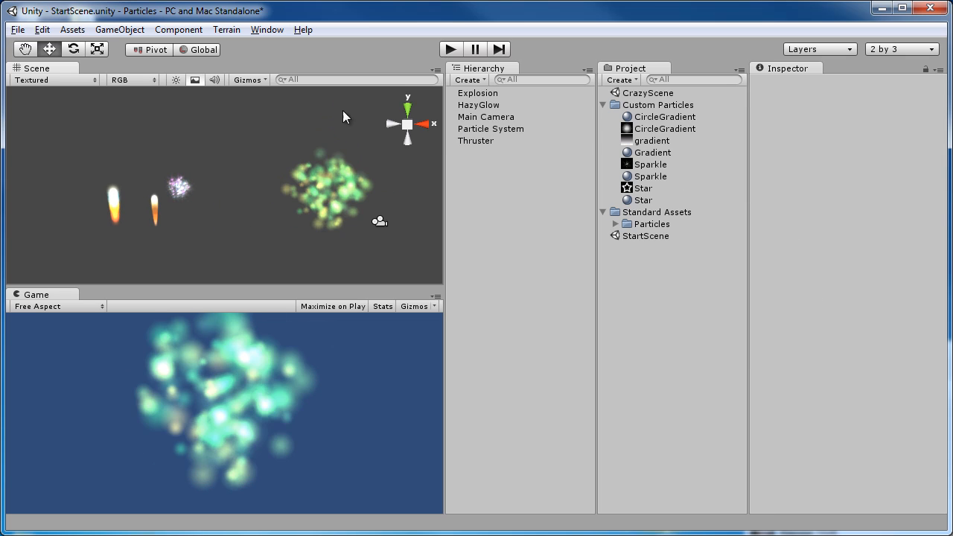
# Save StartScene and open CrazyScene
pyautogui.hotkey('ctrl', 's')
pyautogui.doubleClick(647, 93)
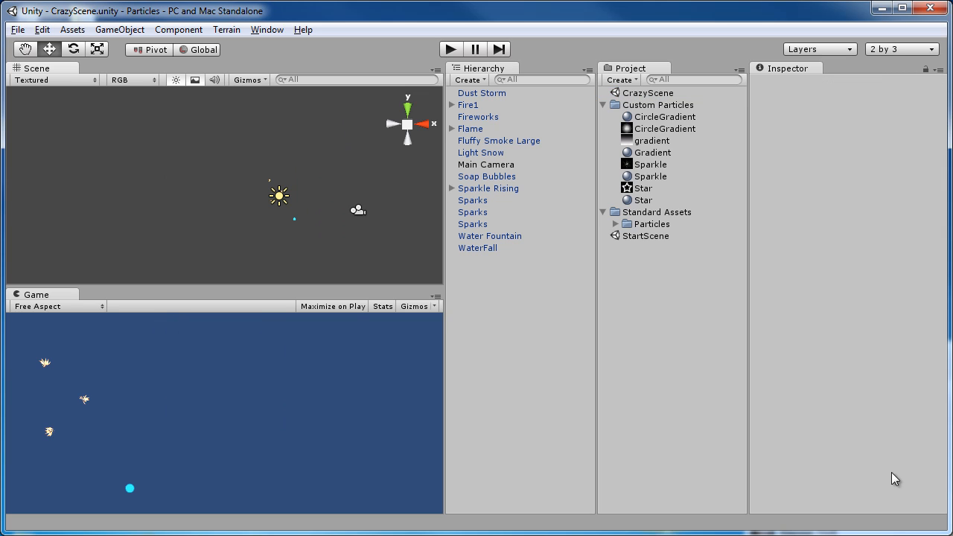
pyautogui.moveTo(443, 274); pyautogui.dragTo(447, 275)
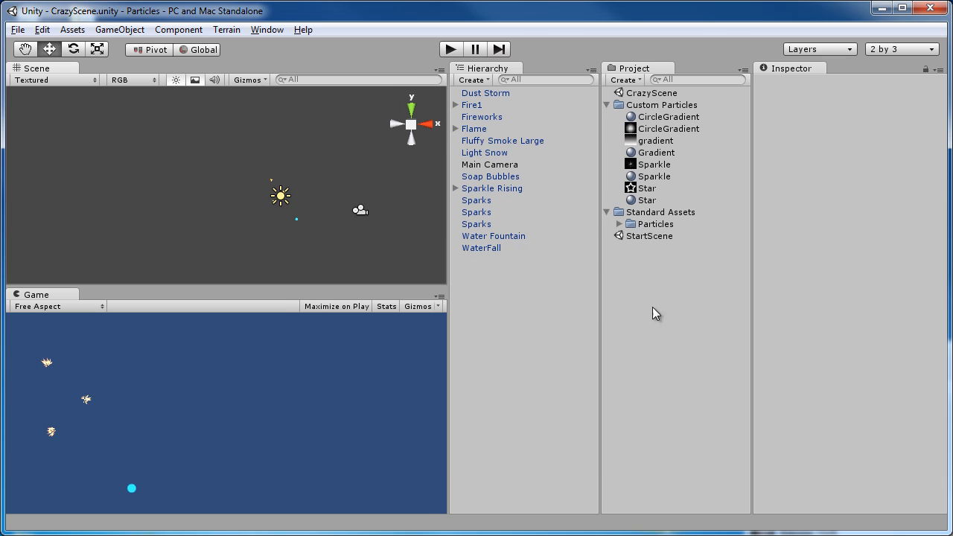
# Preview the Dust Storm, Fire1, Fireworks and first Sparks effects individually, then clear the selection
pyautogui.click(490, 94)
pyautogui.click(491, 106)
pyautogui.click(491, 116)
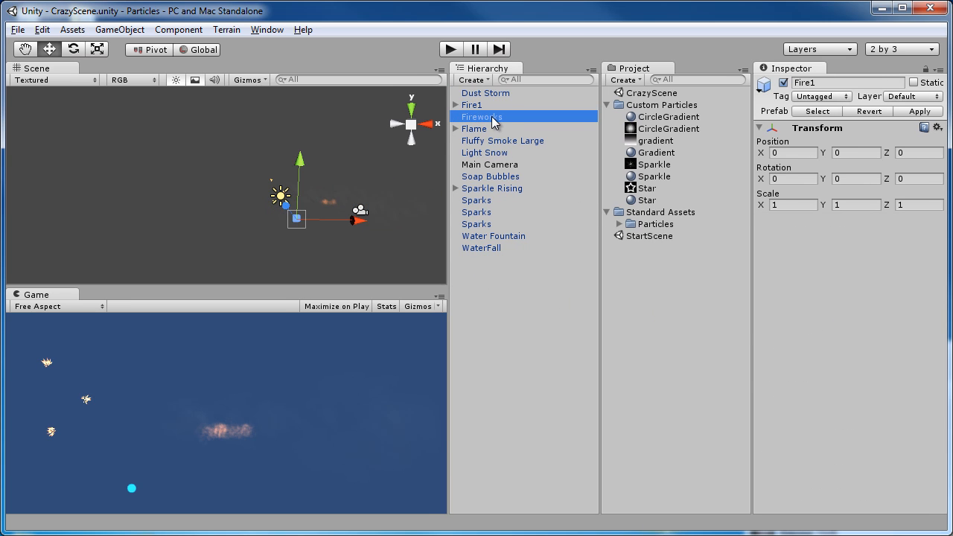
pyautogui.click(484, 201)
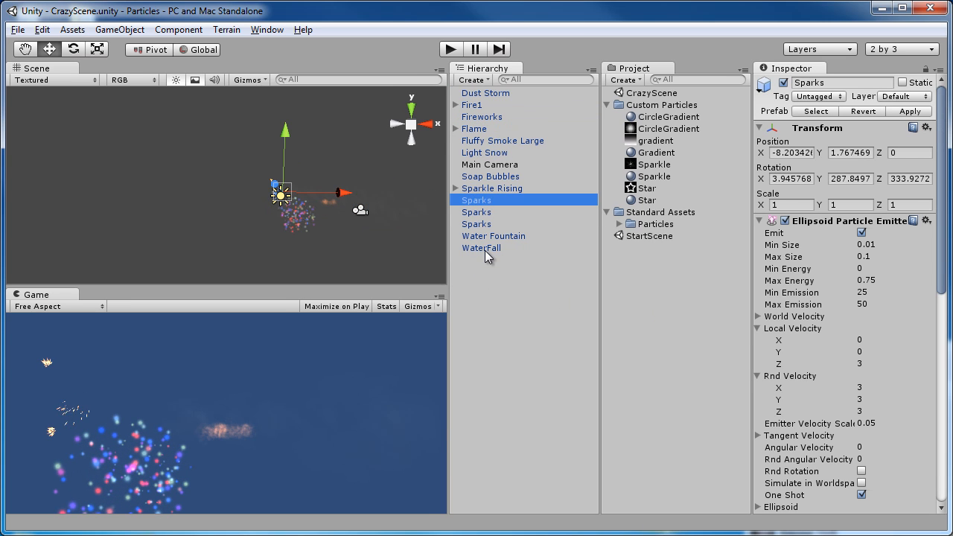
pyautogui.click(409, 246)
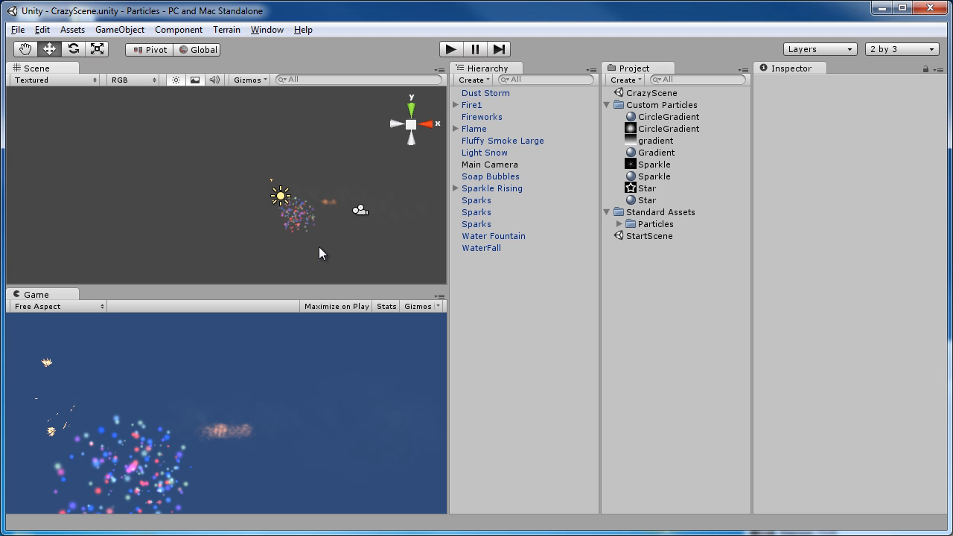
# Select every object in CrazyScene and examine all its particle effects playing together from several angles
pyautogui.hotkey('ctrl', 'a')
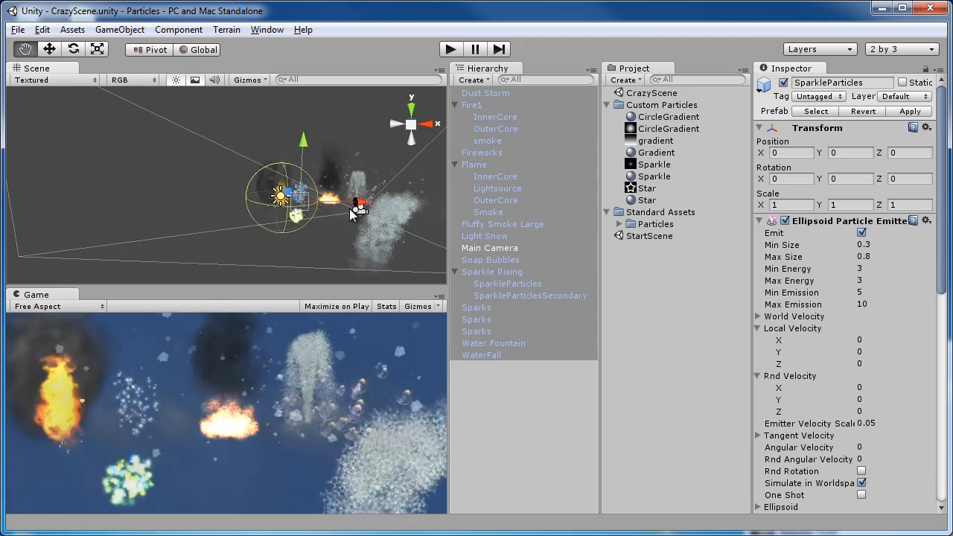
pyautogui.moveTo(356, 243); pyautogui.dragTo(271, 197, button='middle')
pyautogui.scroll(6, 269, 191)
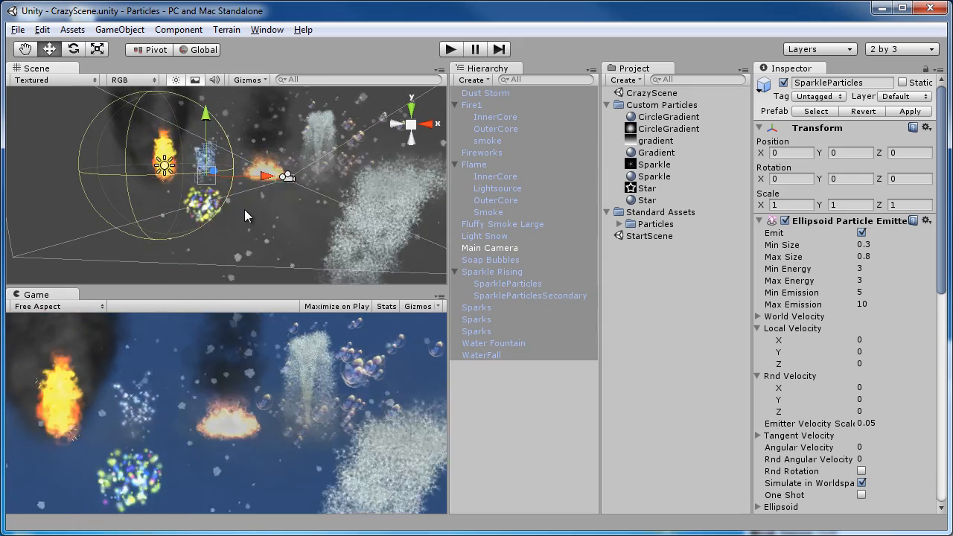
pyautogui.scroll(5, 298, 225)
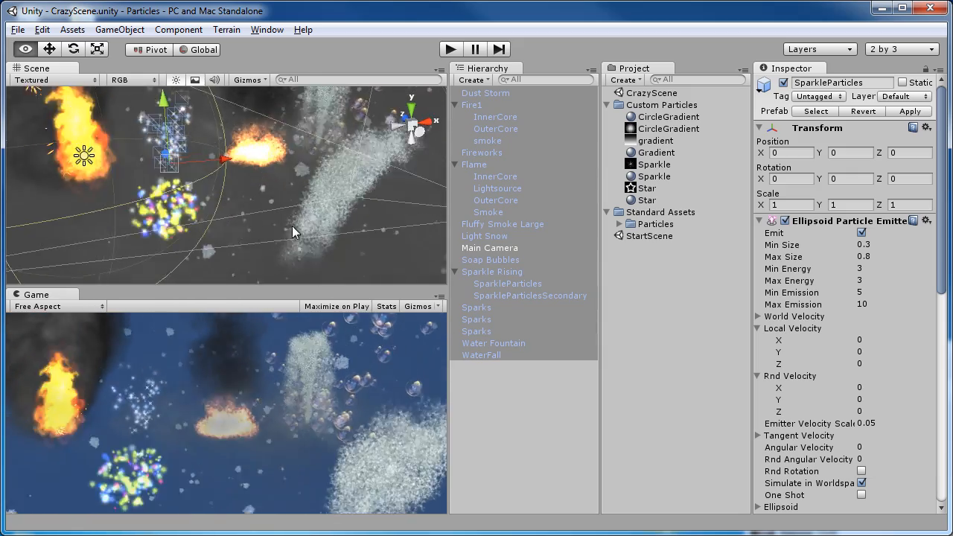
pyautogui.keyDown('alt'); pyautogui.moveTo(220, 220); pyautogui.dragTo(247, 273); pyautogui.keyUp('alt')
pyautogui.scroll(-5, 215, 239)
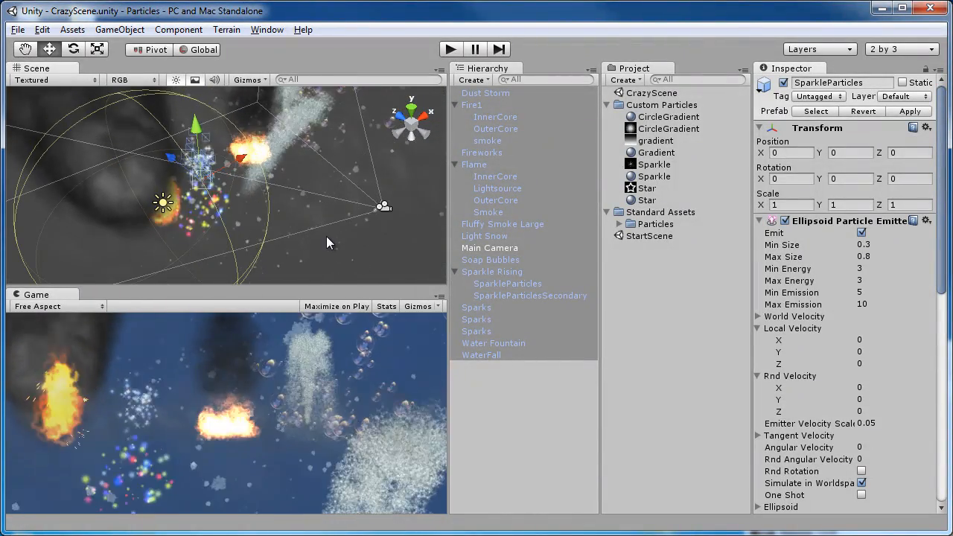
pyautogui.keyDown('alt'); pyautogui.moveTo(313, 225); pyautogui.dragTo(247, 152); pyautogui.keyUp('alt')
pyautogui.scroll(5, 255, 192)
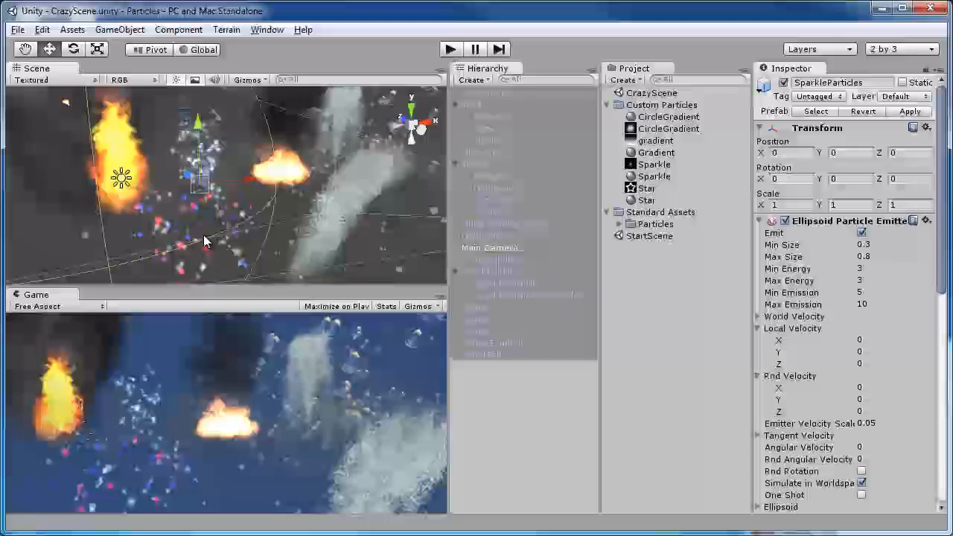
# Focus on Fire1 and set its OuterCore emitter's Min Emission to 2 and Max Emission to 50
pyautogui.click(507, 152)
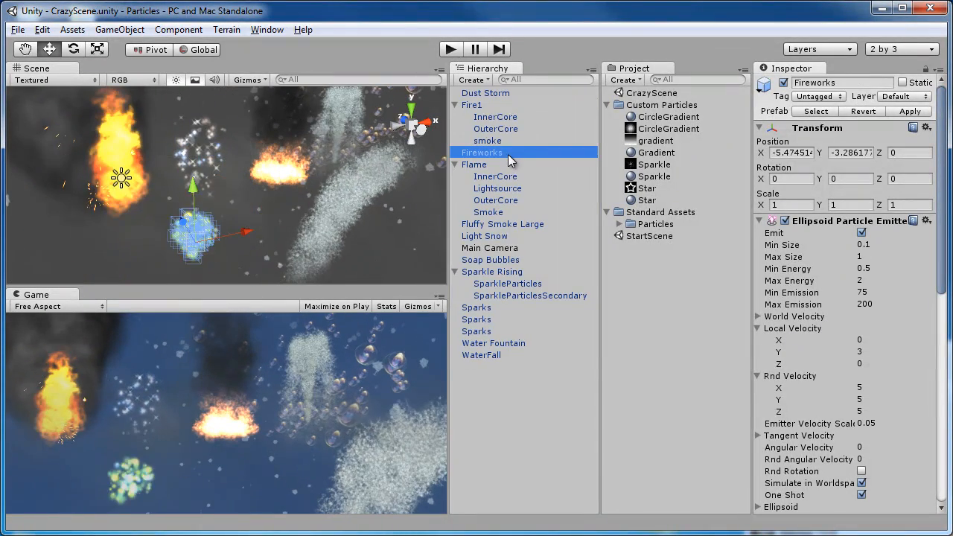
pyautogui.click(489, 104)
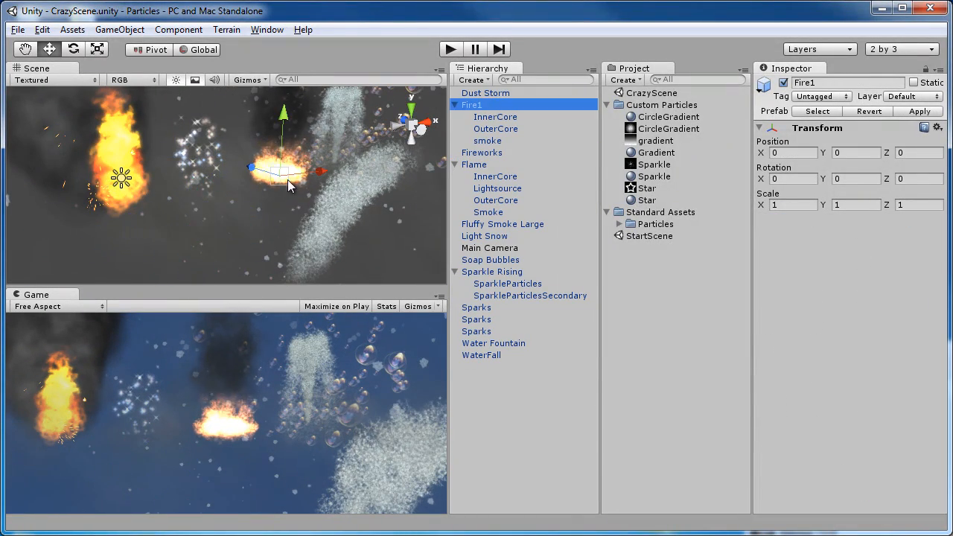
pyautogui.press('f')
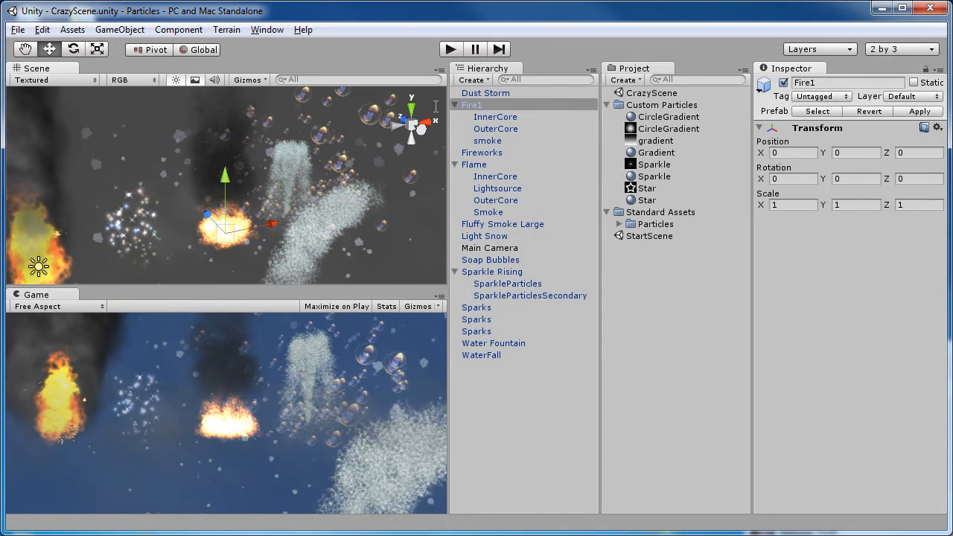
pyautogui.click(506, 118)
pyautogui.click(505, 129)
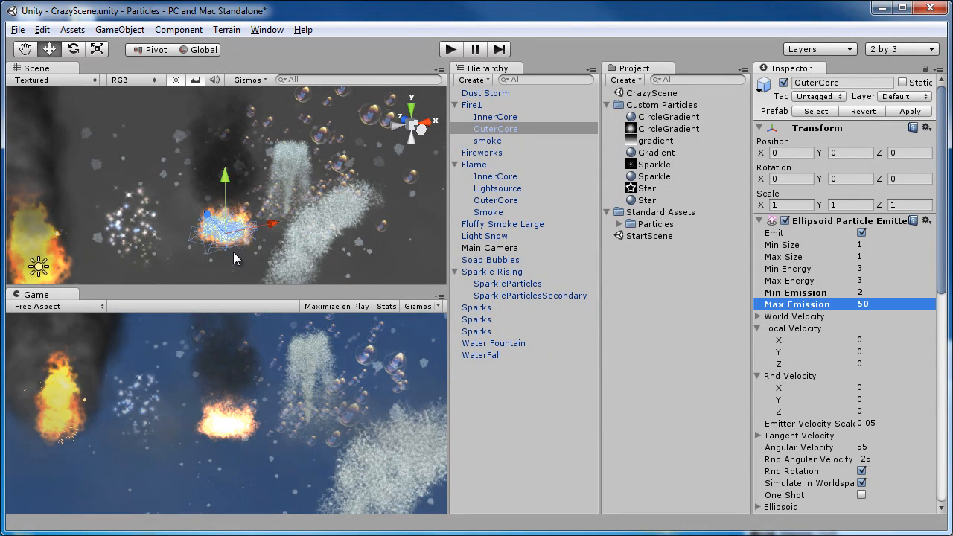
# Examine the OuterCore flame up close along with its emitter, Particle Animator, Particle Renderer and FlameD material settings
pyautogui.press('f')
pyautogui.scroll(5, 244, 231)
pyautogui.keyDown('alt'); pyautogui.moveTo(360, 228); pyautogui.dragTo(664, 233); pyautogui.keyUp('alt')
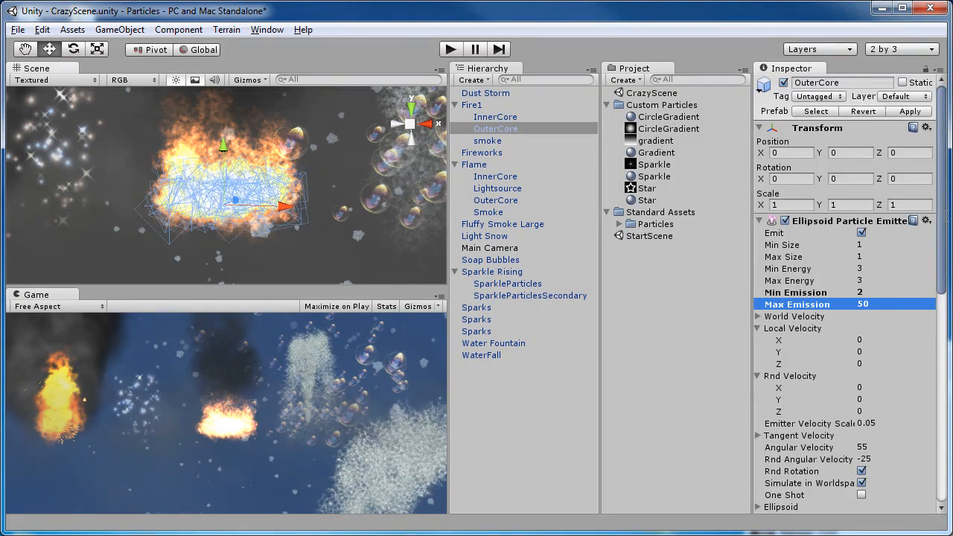
pyautogui.scroll(-4, 860, 128)
pyautogui.scroll(-8, 935, 154)
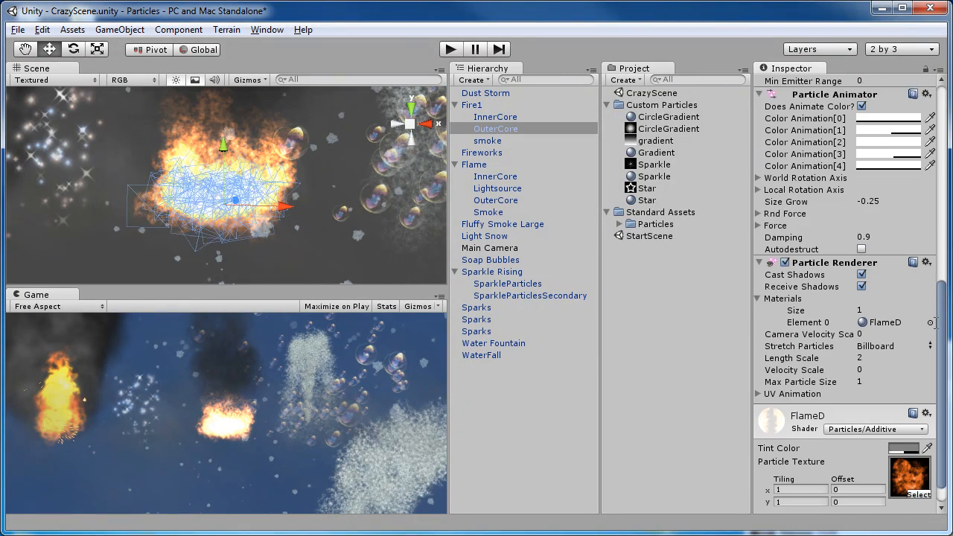
pyautogui.scroll(10, 934, 154)
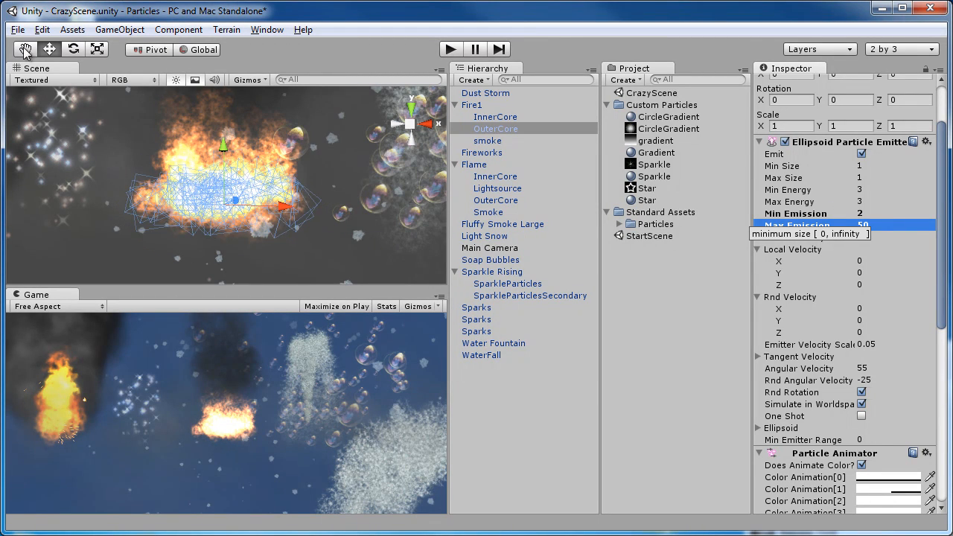
# Look up the Particles package among the importable standard asset packages without importing it
pyautogui.click(74, 30)
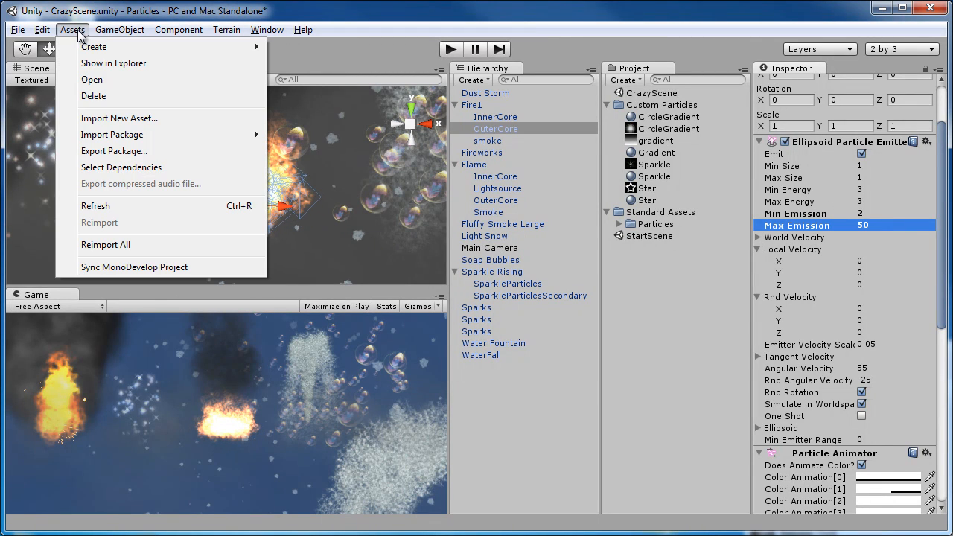
pyautogui.moveTo(131, 139)
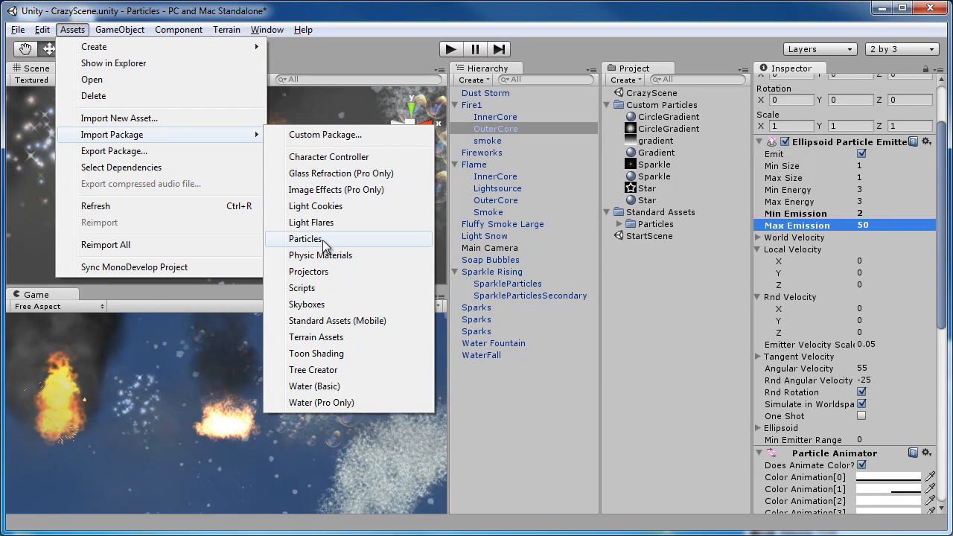
pyautogui.click(362, 16)
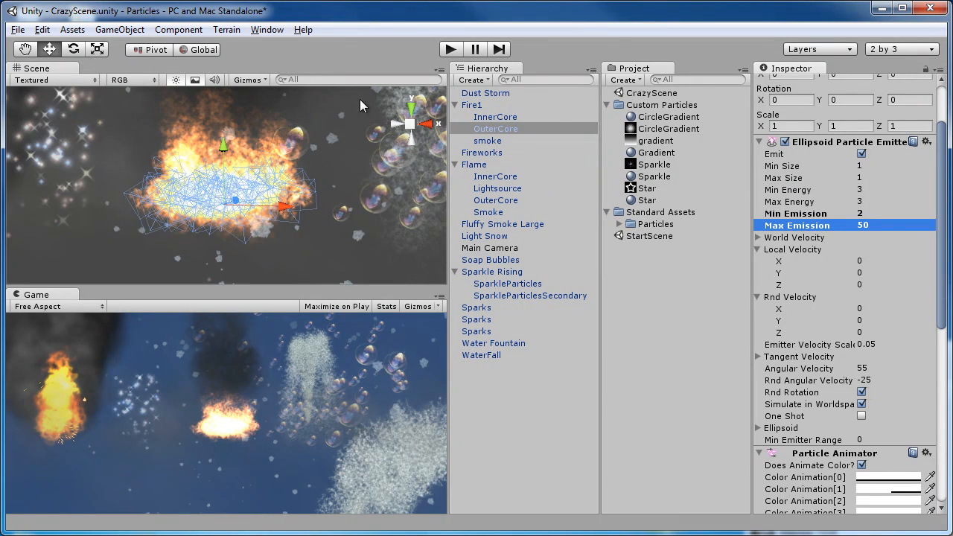
# Revert Fire1's OuterCore object to its prefab settings and check its emission values
pyautogui.scroll(3, 941, 162)
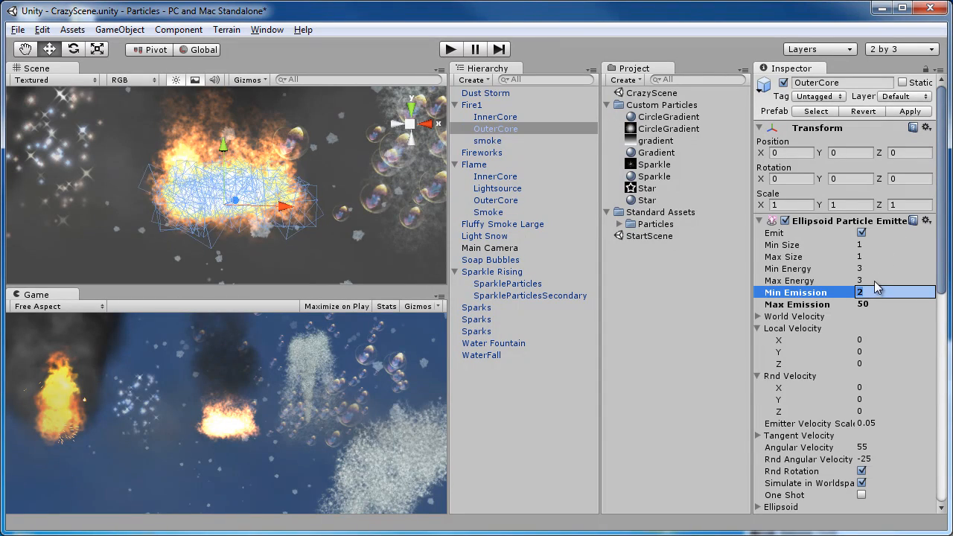
pyautogui.click(874, 281)
pyautogui.moveTo(942, 258); pyautogui.dragTo(941, 261)
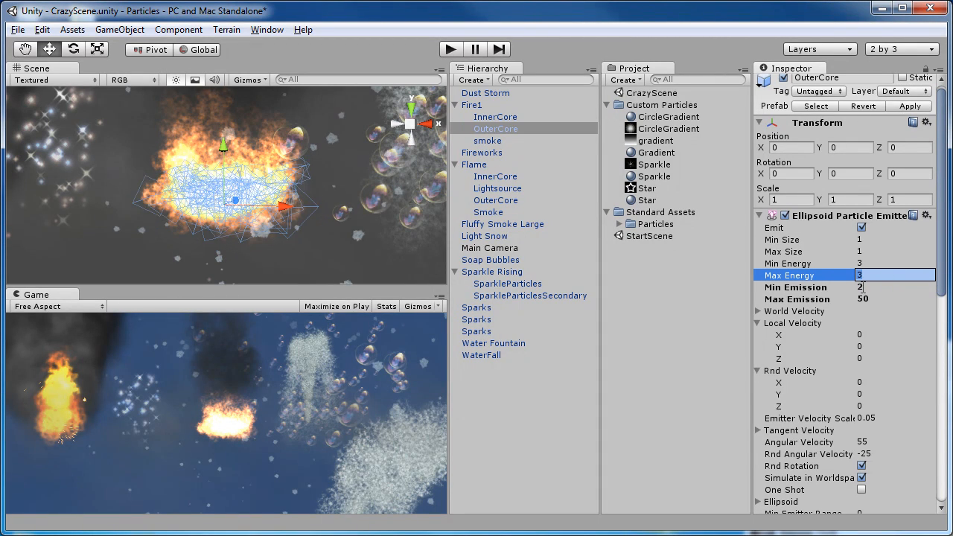
pyautogui.click(860, 286)
pyautogui.click(879, 260)
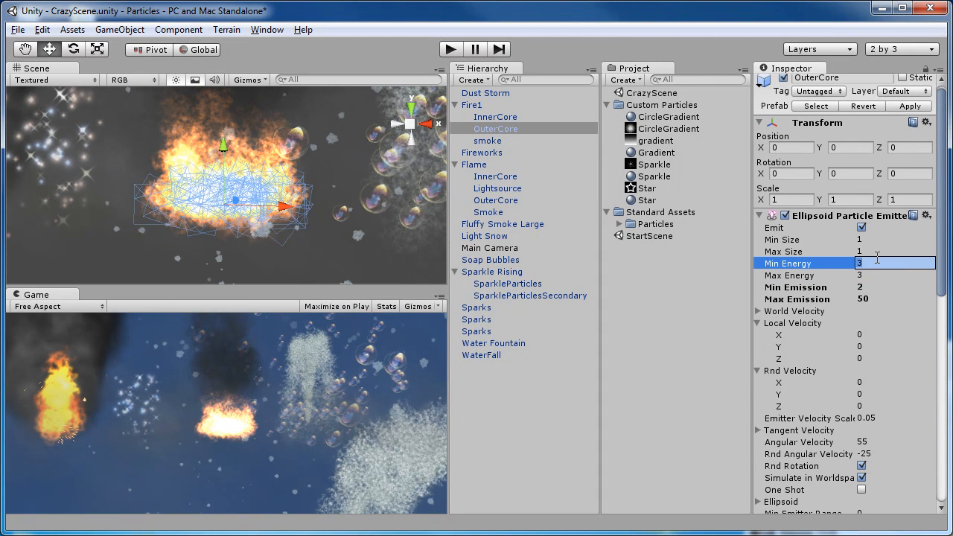
pyautogui.click(867, 106)
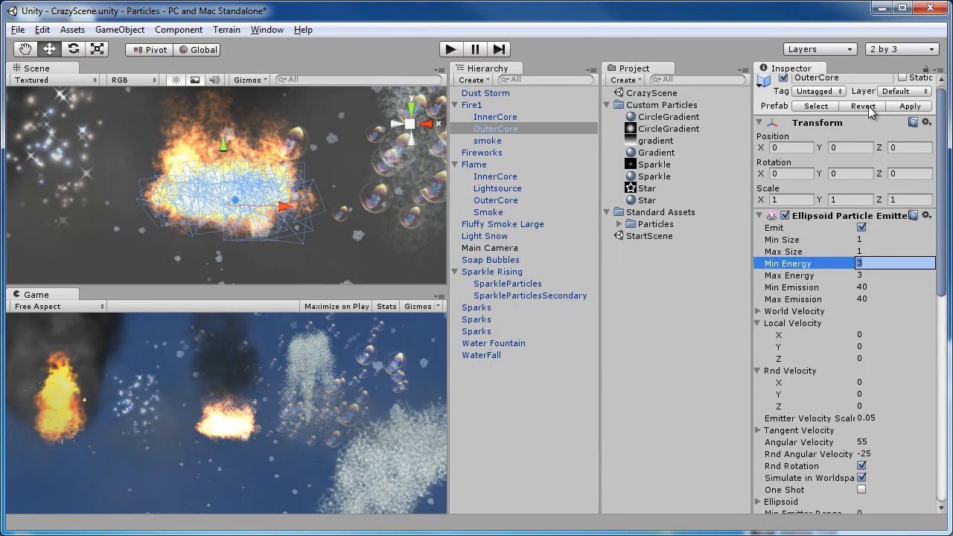
pyautogui.click(880, 302)
pyautogui.moveTo(941, 263)
pyautogui.mouseDown()
pyautogui.moveTo(940, 301)
pyautogui.moveTo(940, 274)
pyautogui.mouseUp()
# Select Fire1 and focus the scene view on it
pyautogui.scroll(-3, 262, 201)
pyautogui.scroll(-2, 344, 185)
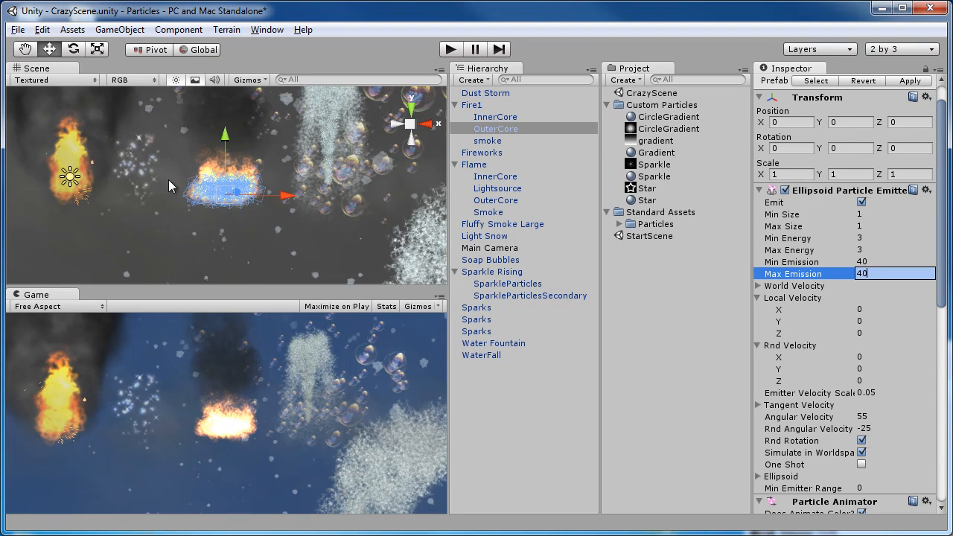
pyautogui.moveTo(149, 188); pyautogui.dragTo(236, 210, button='middle')
pyautogui.scroll(3, 236, 220)
pyautogui.keyDown('alt'); pyautogui.moveTo(236, 221); pyautogui.dragTo(489, 137); pyautogui.keyUp('alt')
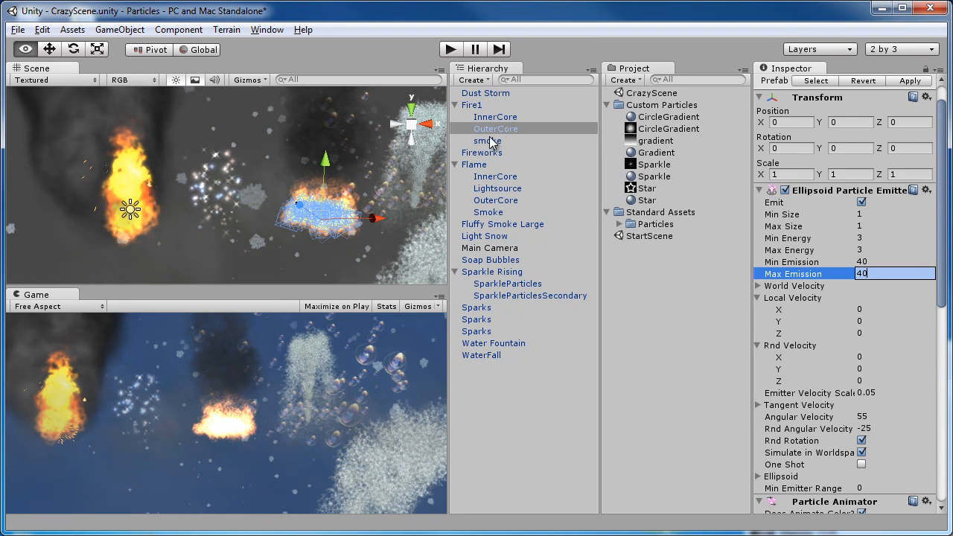
pyautogui.click(472, 105)
pyautogui.press('f')
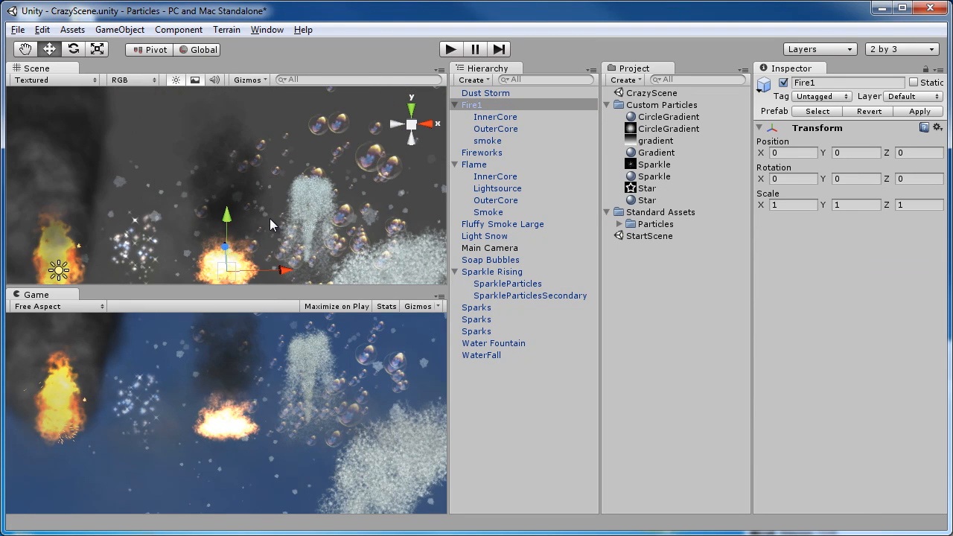
# Examine Fire1's InnerCore, smoke and OuterCore emitters one by one to see how each contributes to the fire
pyautogui.click(497, 117)
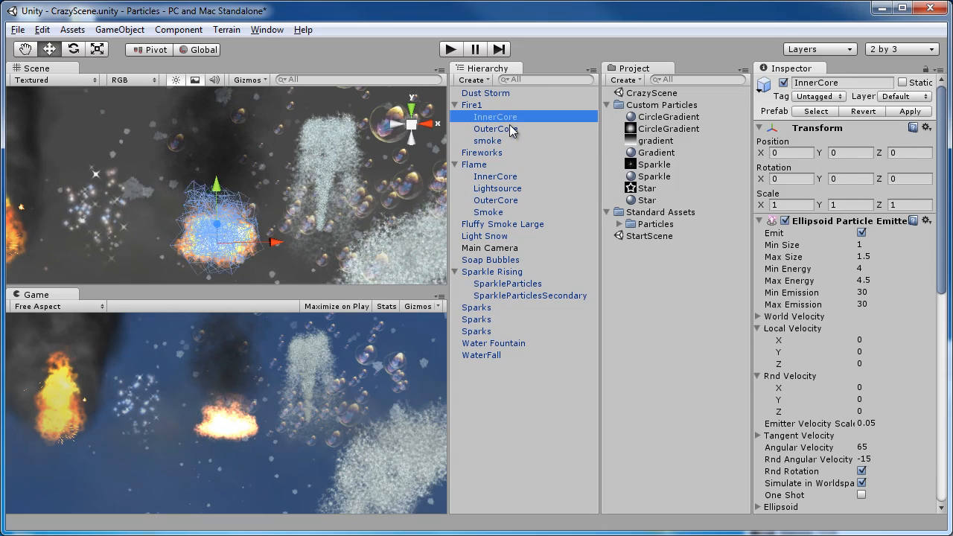
pyautogui.click(503, 140)
pyautogui.scroll(4, 306, 224)
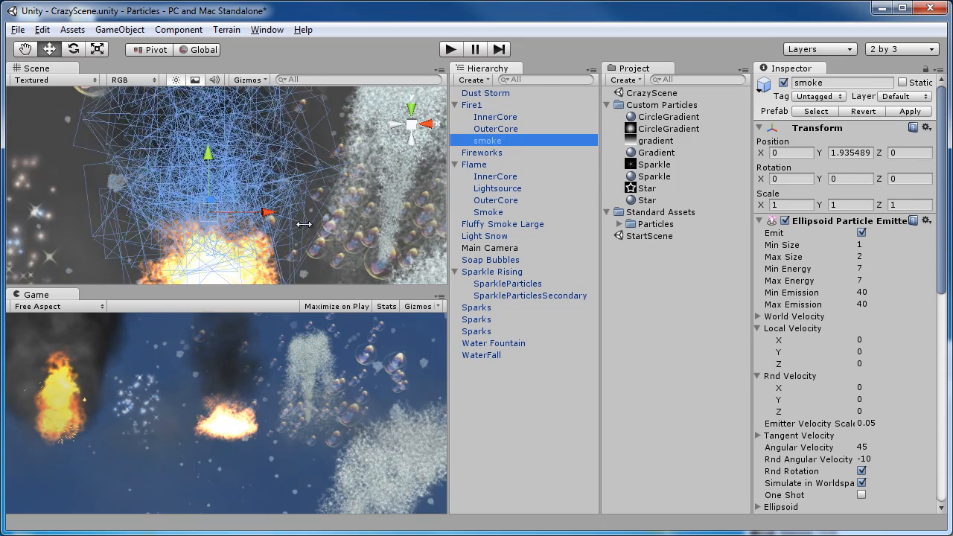
pyautogui.moveTo(307, 239); pyautogui.dragTo(346, 201, button='middle')
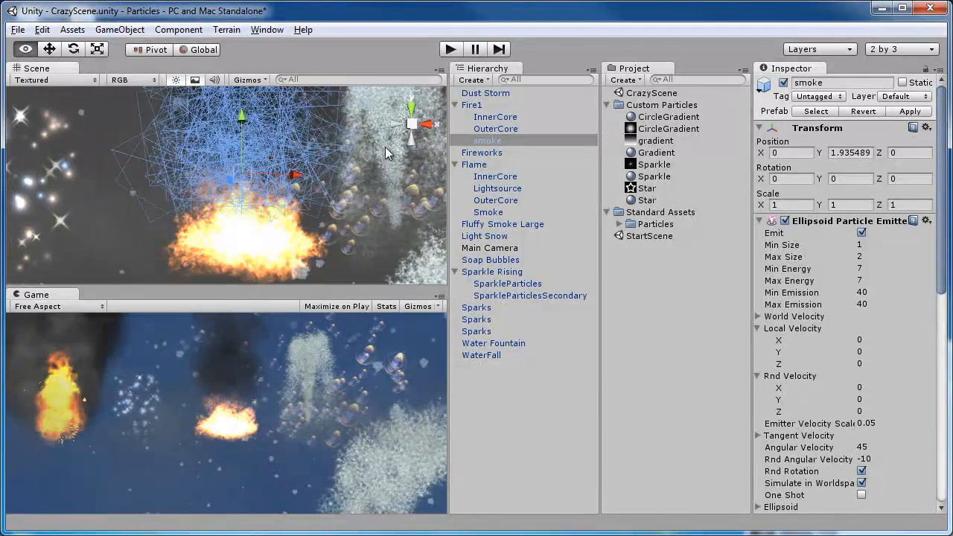
pyautogui.click(504, 129)
pyautogui.click(497, 117)
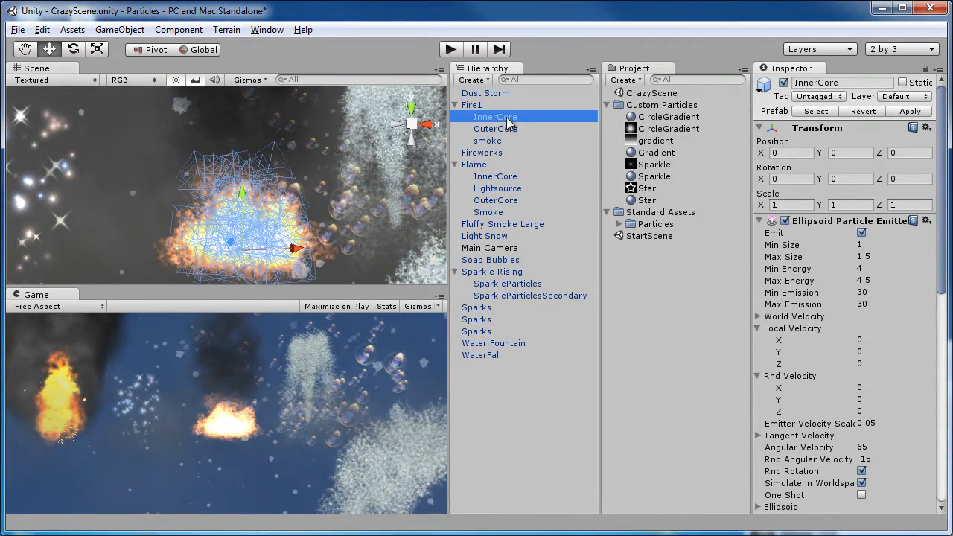
pyautogui.scroll(-5, 318, 192)
pyautogui.moveTo(162, 180); pyautogui.dragTo(147, 157, button='middle')
pyautogui.click(155, 244)
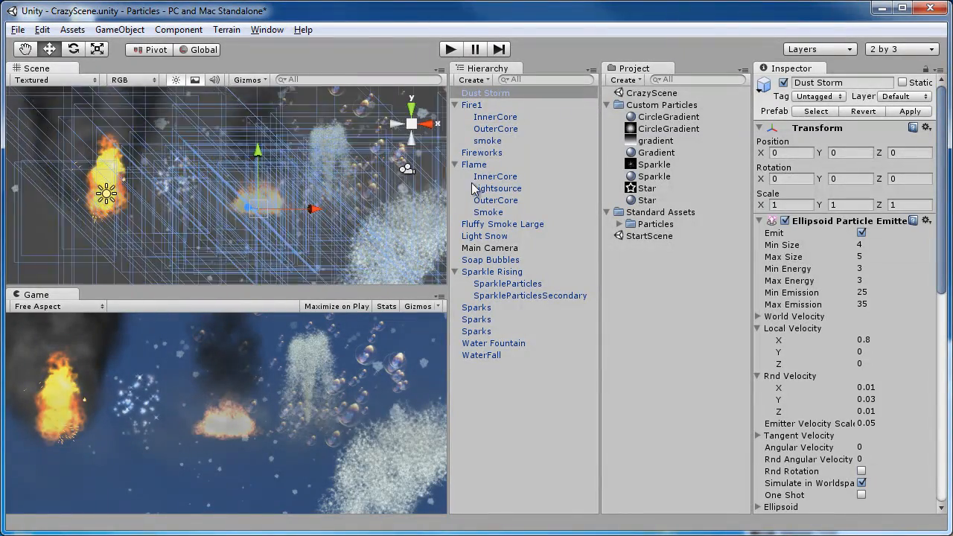
# Examine Flame's InnerCore, Lightsource, Smoke and OuterCore objects one by one in the scene
pyautogui.click(499, 178)
pyautogui.scroll(3, 177, 185)
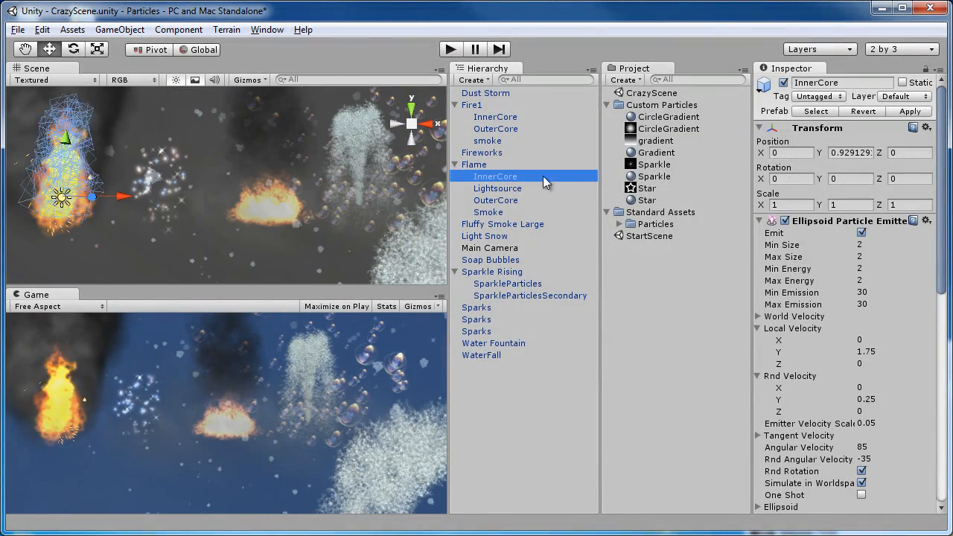
pyautogui.click(500, 189)
pyautogui.press('f')
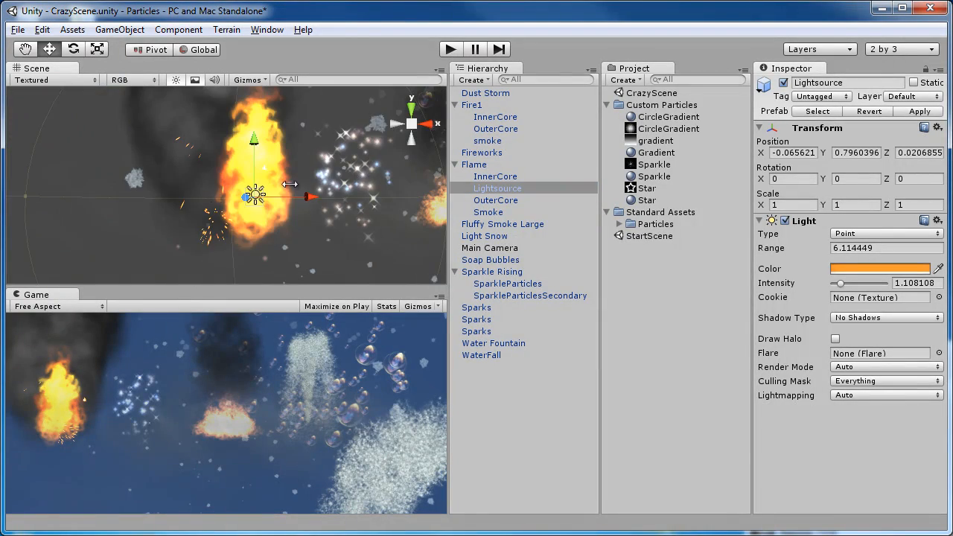
pyautogui.click(491, 213)
pyautogui.click(497, 202)
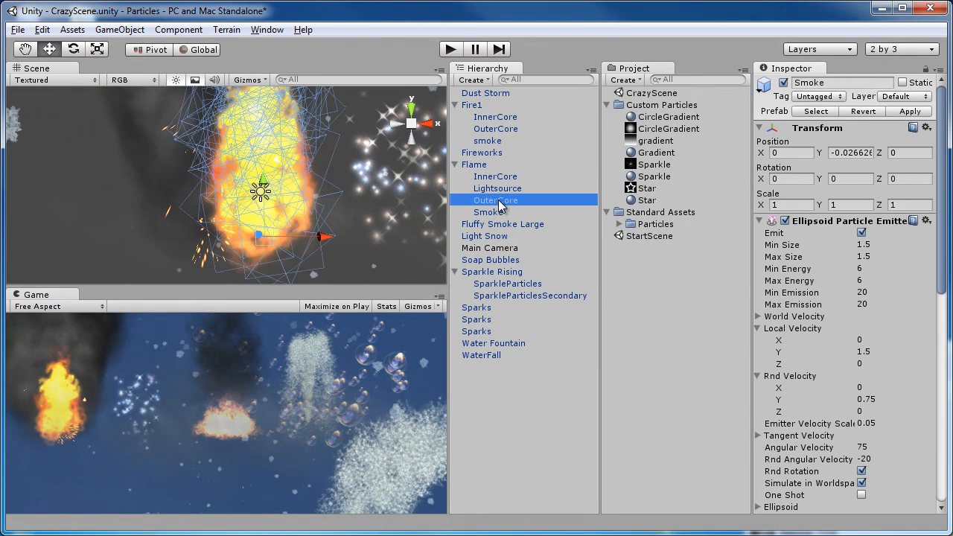
pyautogui.moveTo(368, 206); pyautogui.dragTo(240, 189, button='middle')
pyautogui.scroll(-4, 241, 189)
# Examine Sparkle Rising's SparkleParticles and SparkleParticlesSecondary emitters up close, and view the whole set of effects
pyautogui.click(506, 284)
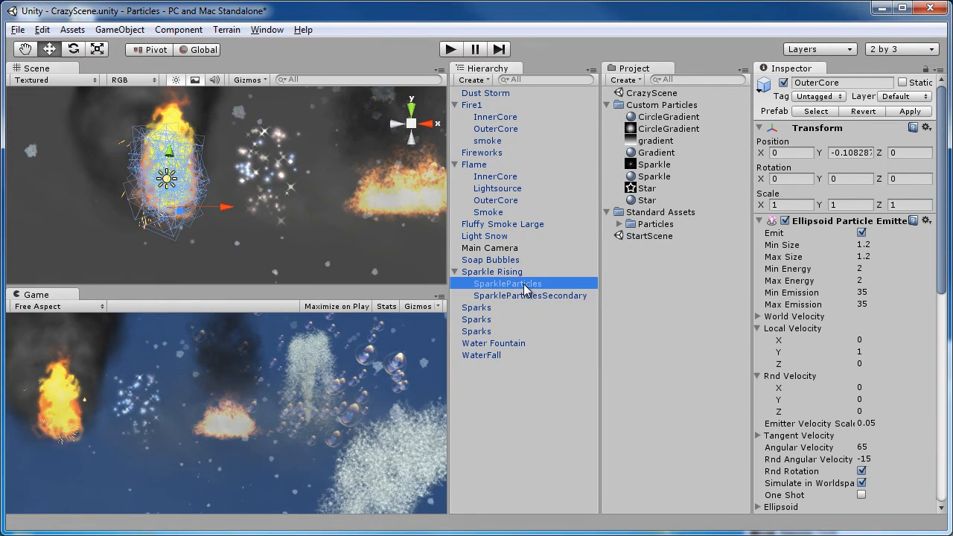
pyautogui.press('f')
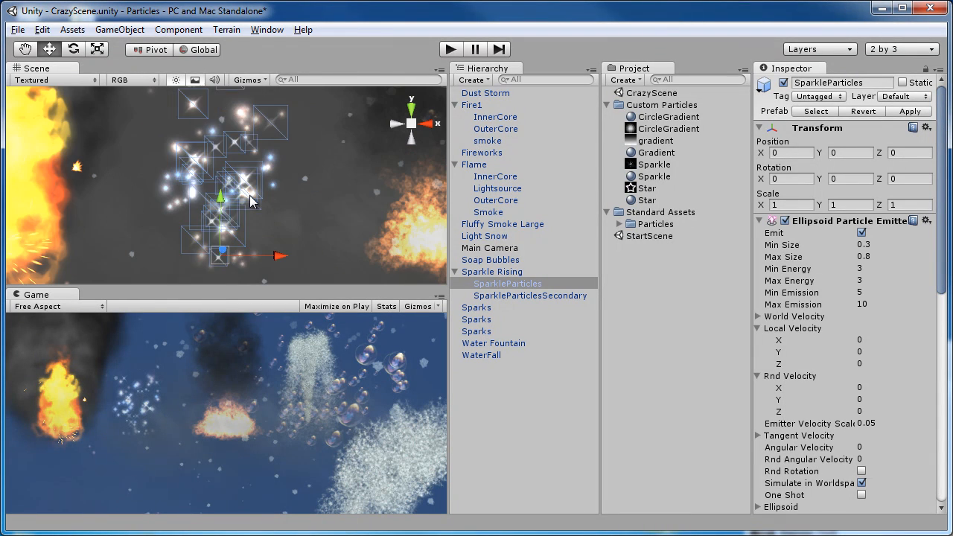
pyautogui.keyDown('alt'); pyautogui.moveTo(286, 200); pyautogui.dragTo(324, 217); pyautogui.keyUp('alt')
pyautogui.click(544, 295)
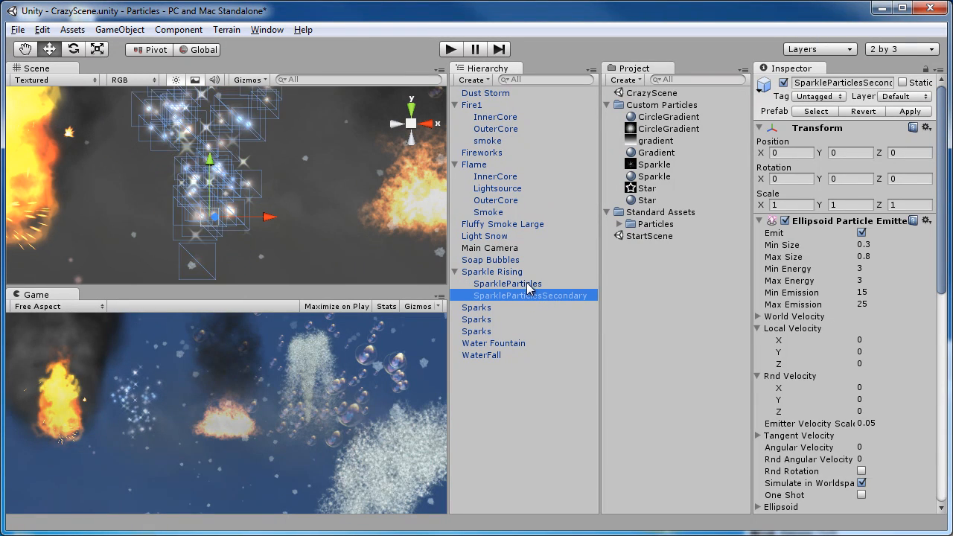
pyautogui.scroll(-10, 280, 206)
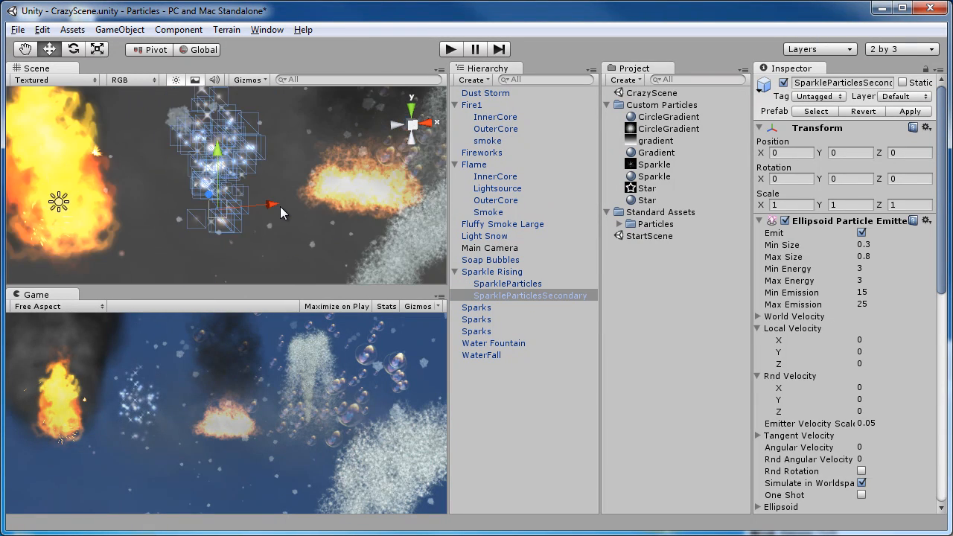
pyautogui.scroll(8, 264, 189)
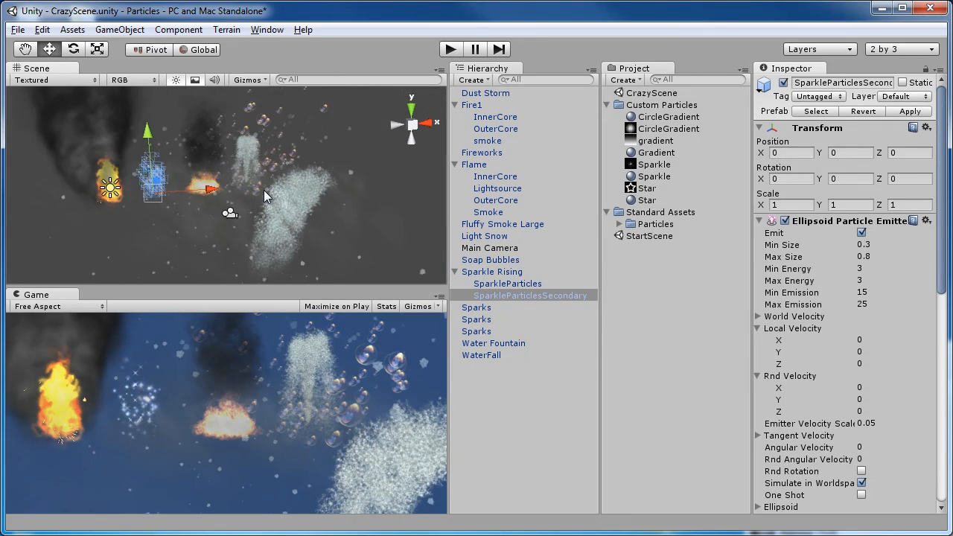
pyautogui.keyDown('alt'); pyautogui.moveTo(239, 178); pyautogui.dragTo(230, 172); pyautogui.keyUp('alt')
pyautogui.click(316, 130)
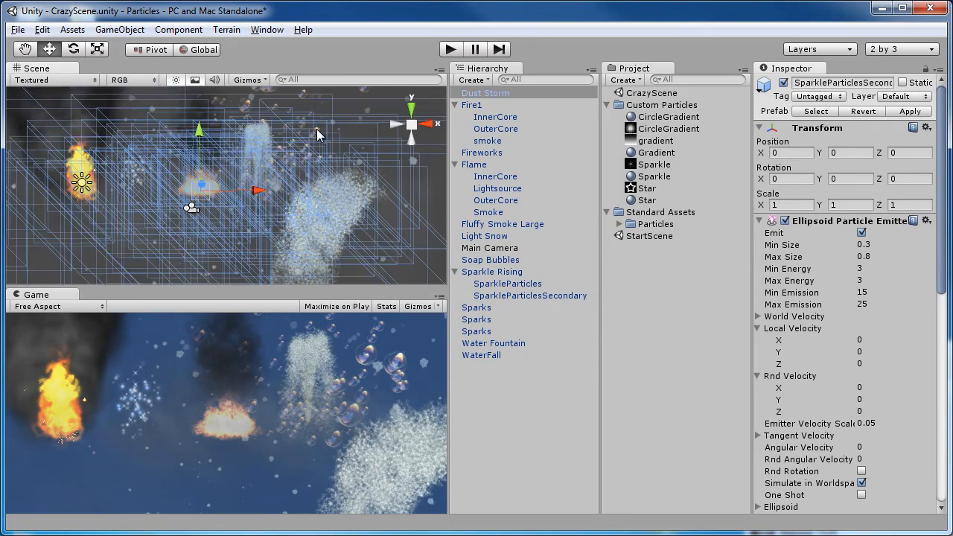